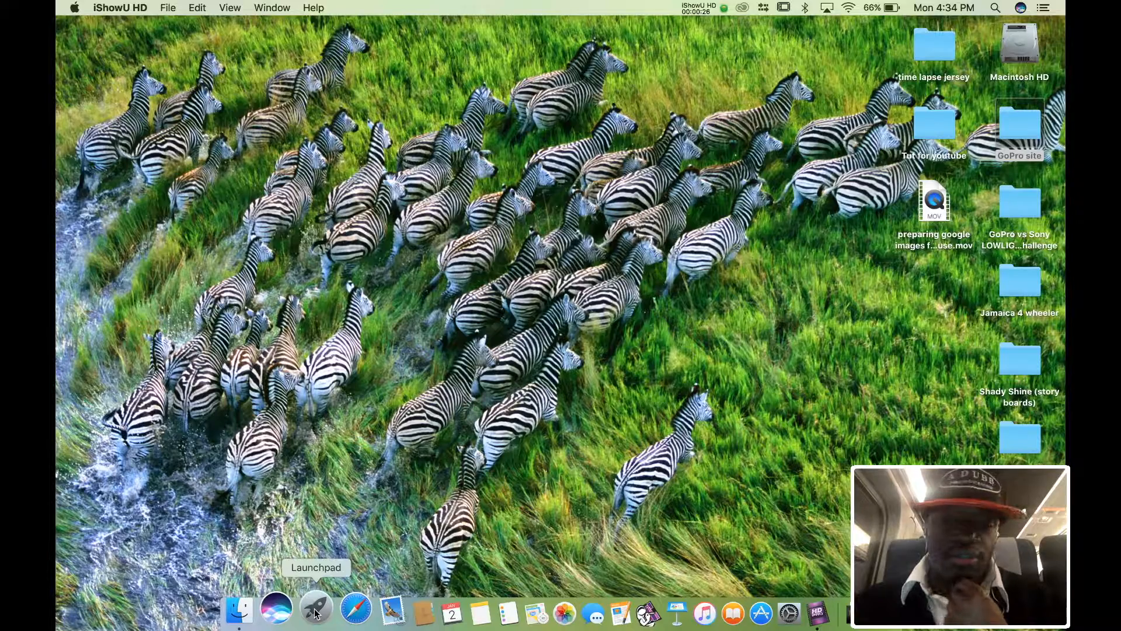
Open Google Images in Safari and search for "bed"
{"action": "left_click", "coordinate": [315, 610]}
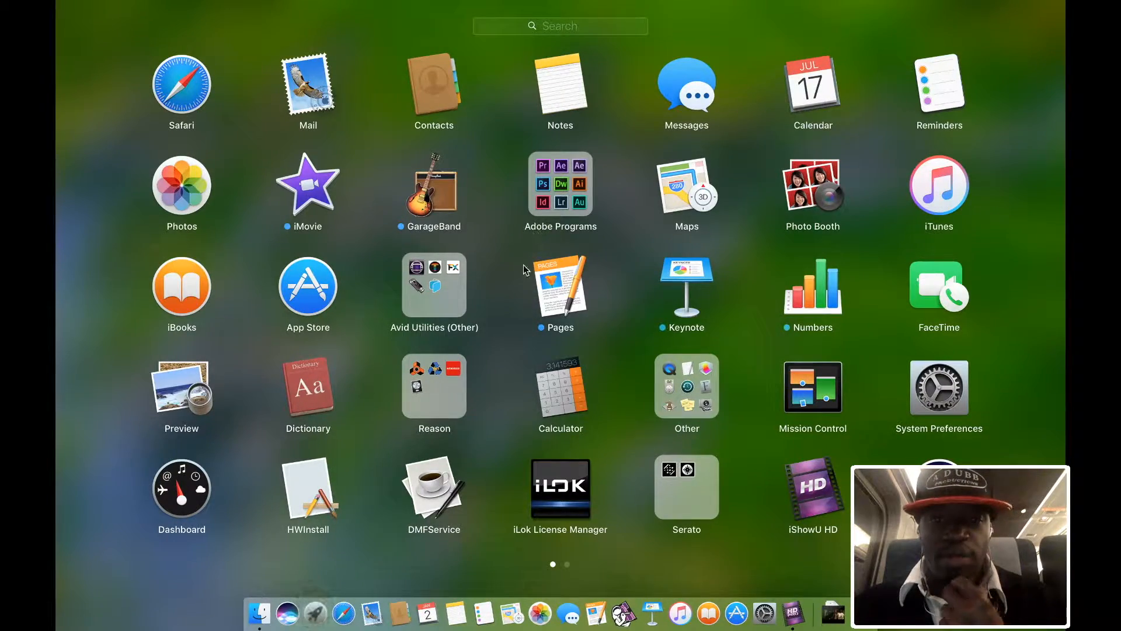
{"action": "left_click", "coordinate": [666, 442]}
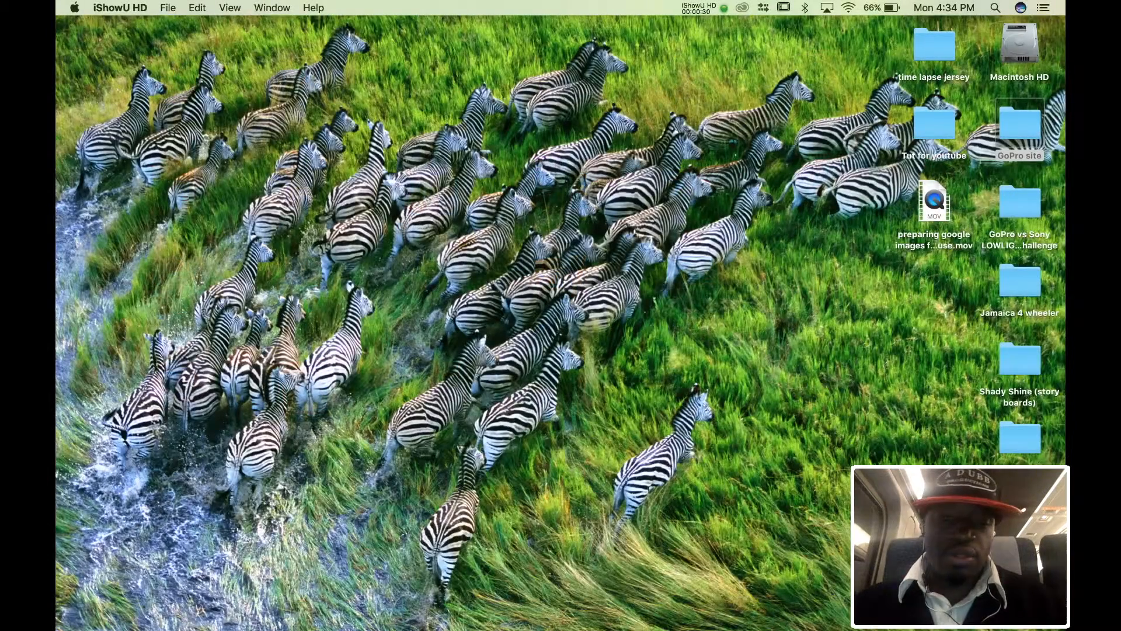
{"action": "left_click", "coordinate": [338, 604]}
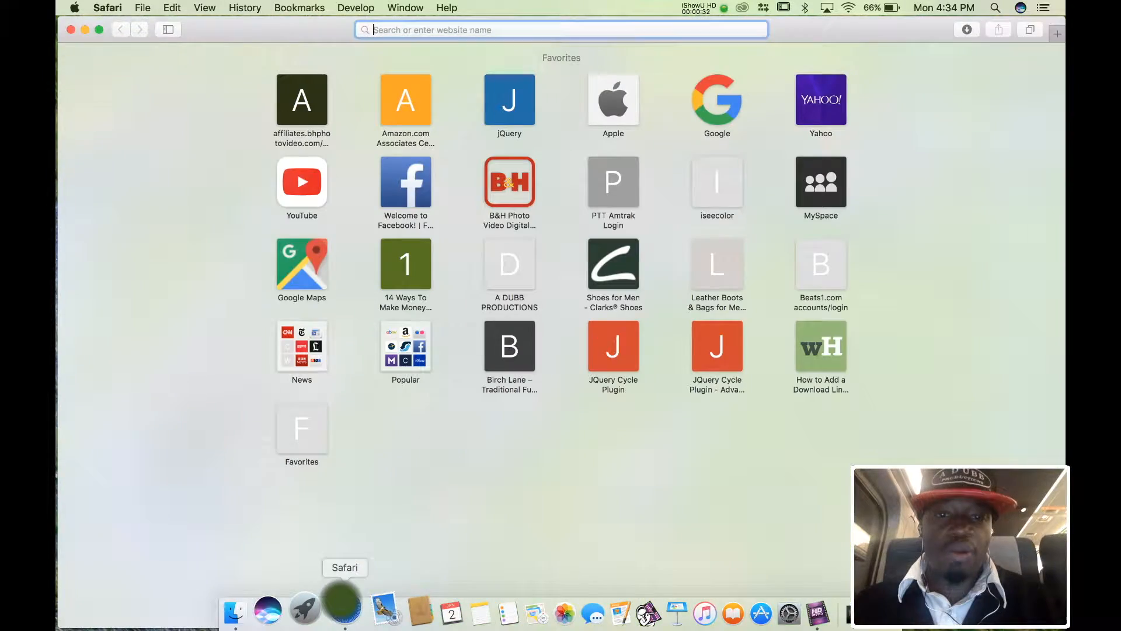
{"action": "left_click", "coordinate": [698, 104]}
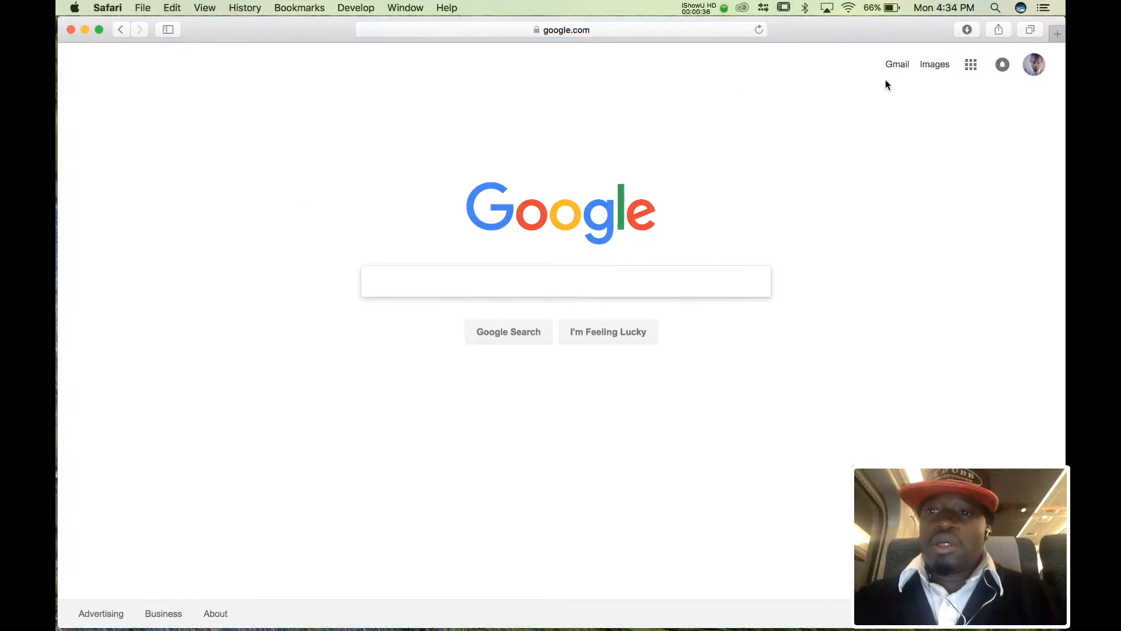
{"action": "left_click", "coordinate": [936, 66]}
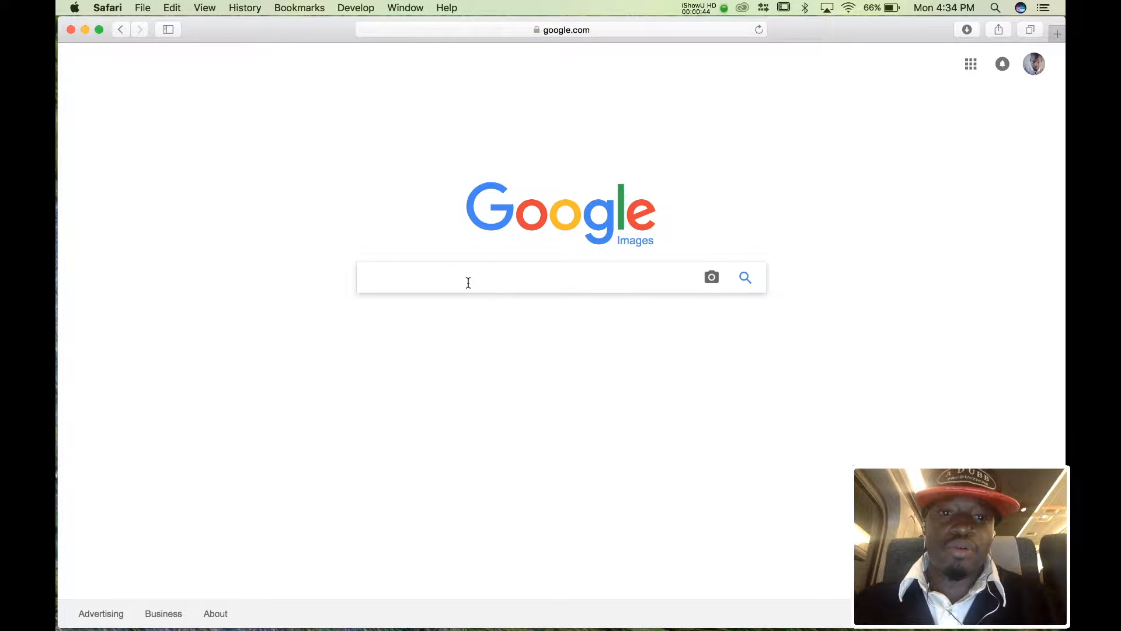
{"action": "left_click", "coordinate": [467, 283]}
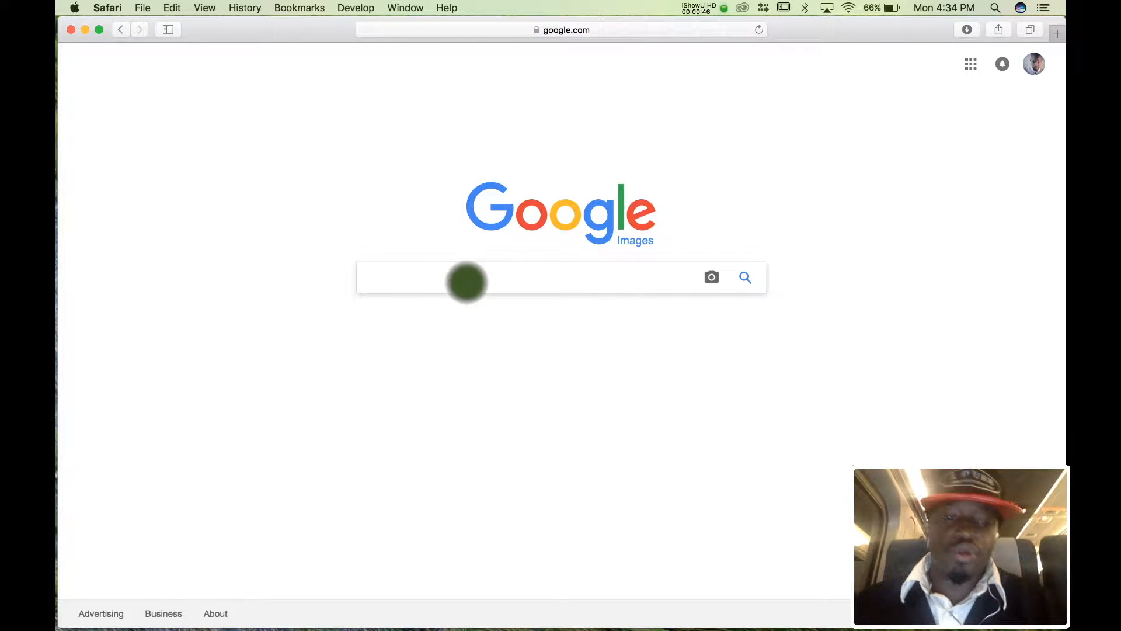
{"action": "type", "text": "bed"}
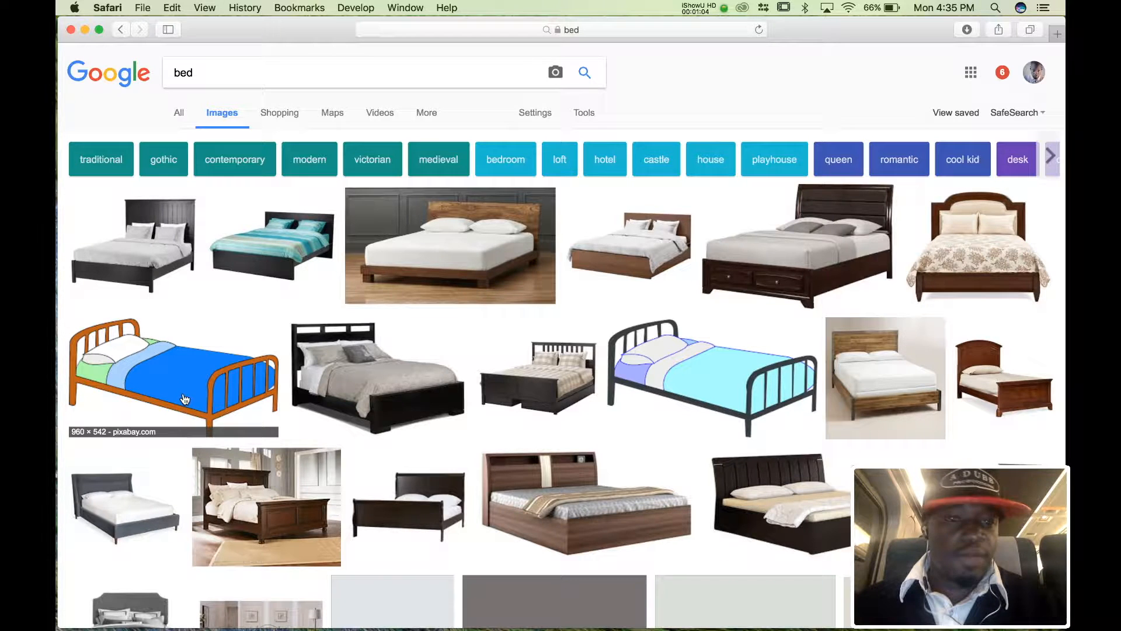
Filter the bed image results to sizes larger than 640×480
{"action": "left_click", "coordinate": [588, 113]}
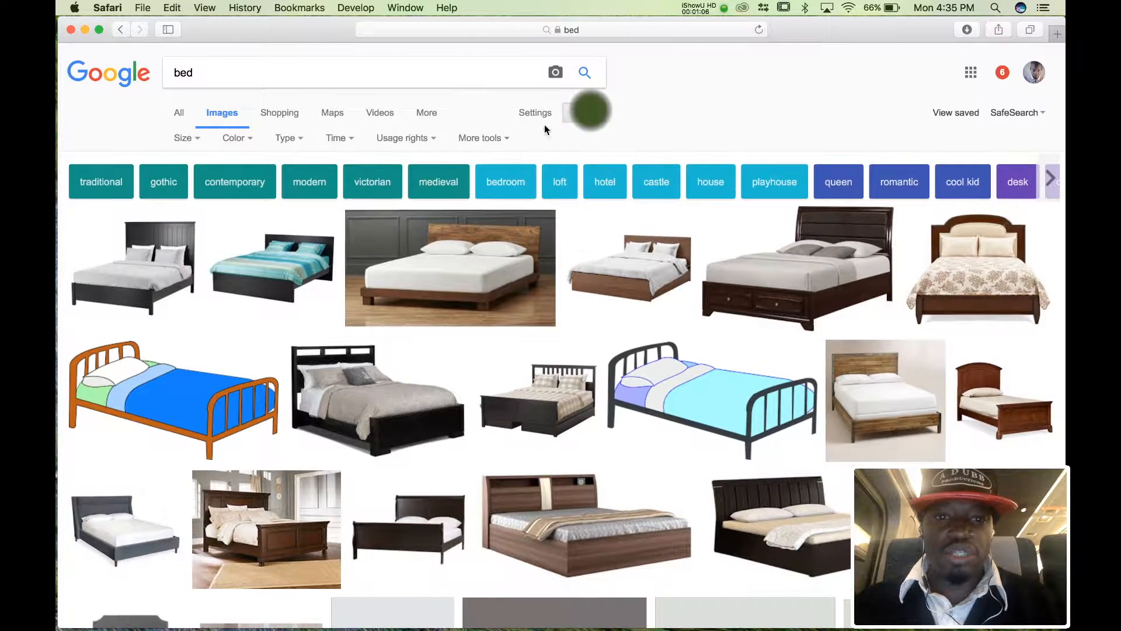
{"action": "left_click", "coordinate": [188, 139]}
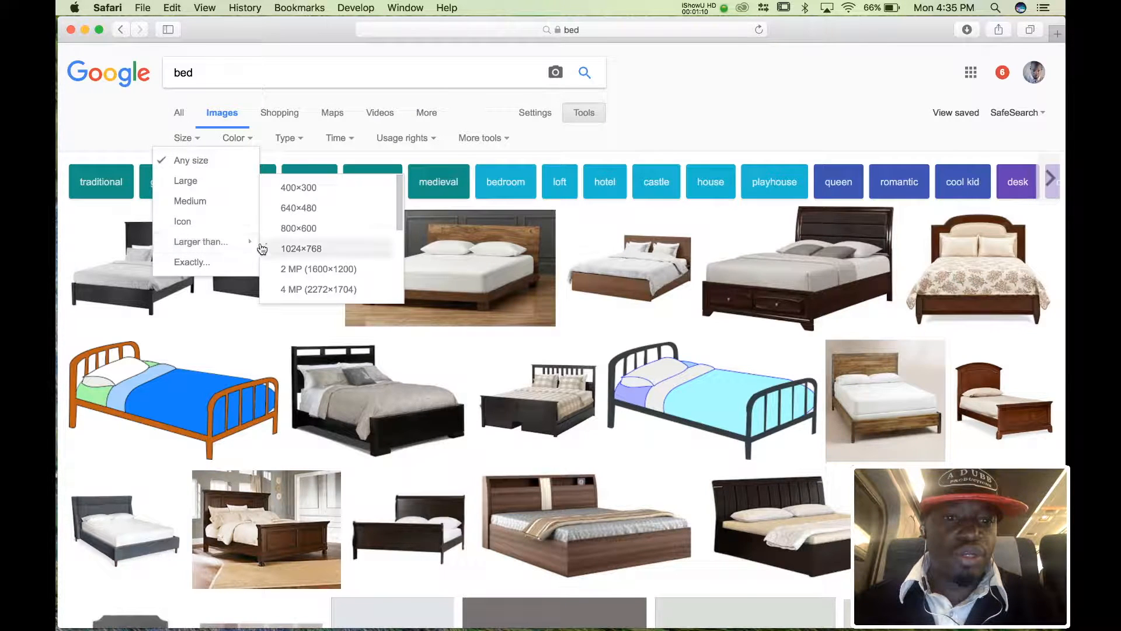
{"action": "left_click", "coordinate": [302, 208]}
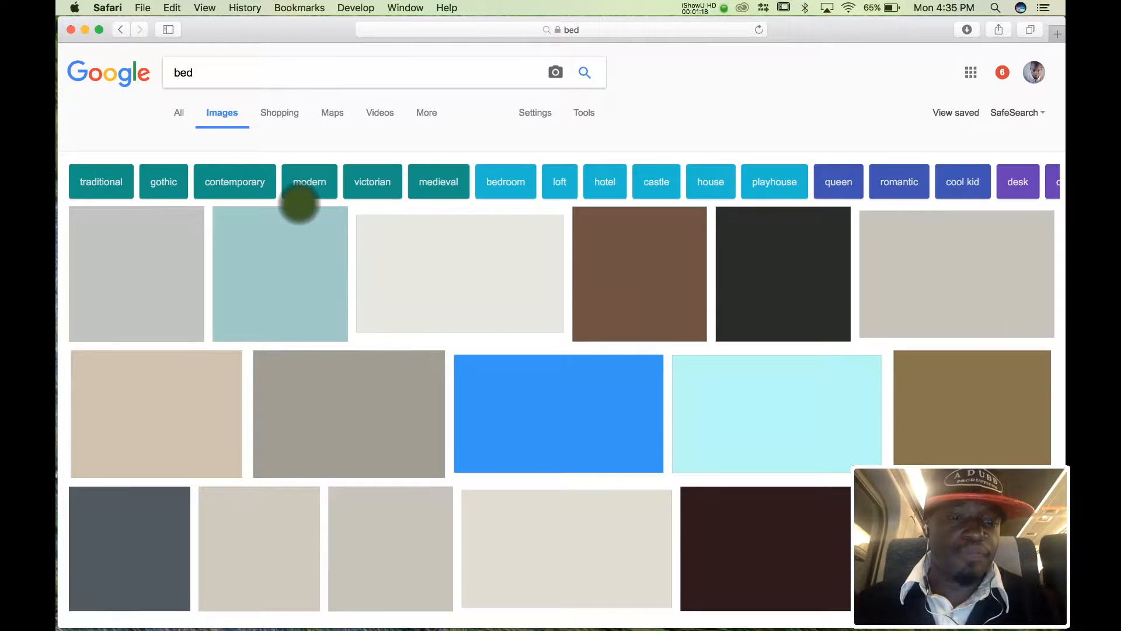
Browse the bed results and open the preview of the cherry wood queen poster bed with cream bedding
{"action": "scroll", "coordinate": [290, 295], "scroll_direction": "down", "scroll_amount": 4}
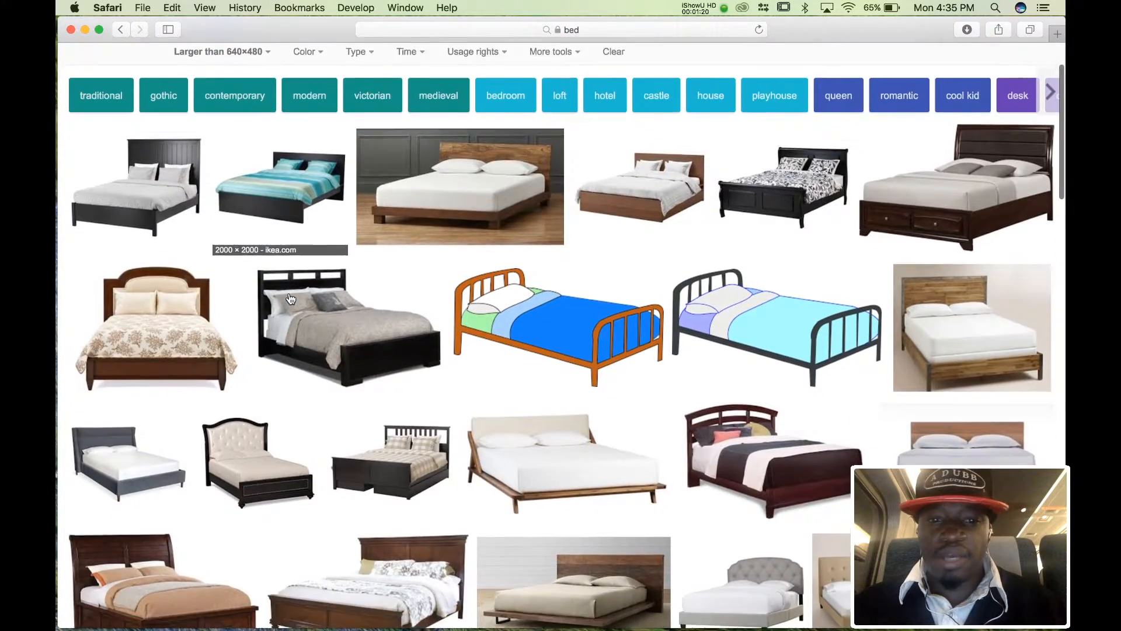
{"action": "scroll", "coordinate": [290, 299], "scroll_direction": "down", "scroll_amount": 10}
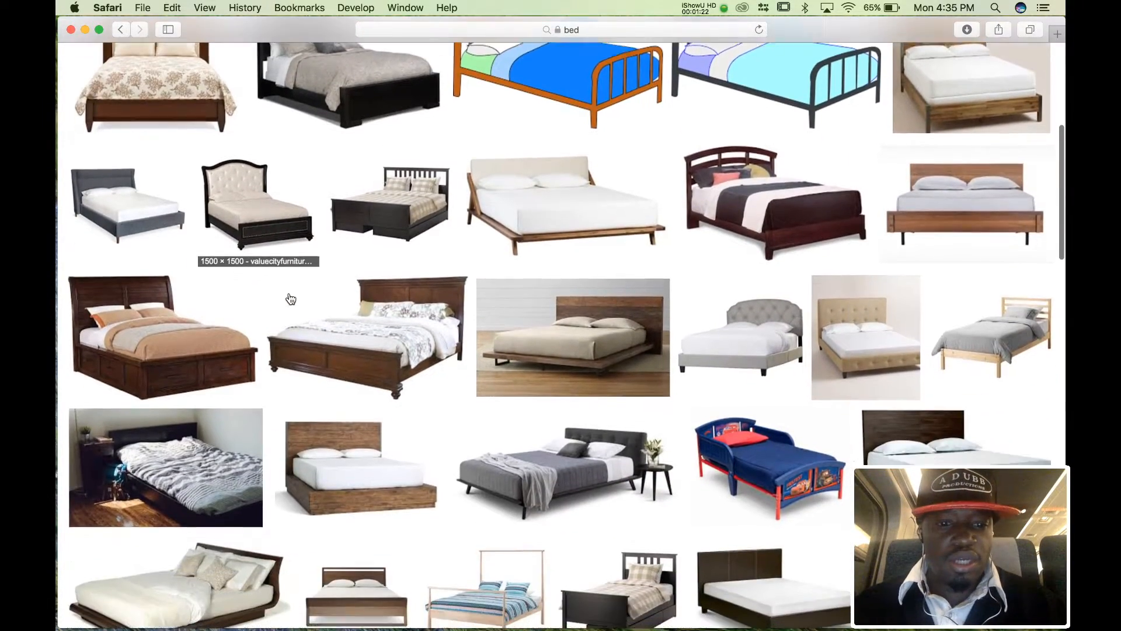
{"action": "scroll", "coordinate": [290, 299], "scroll_direction": "down", "scroll_amount": 12}
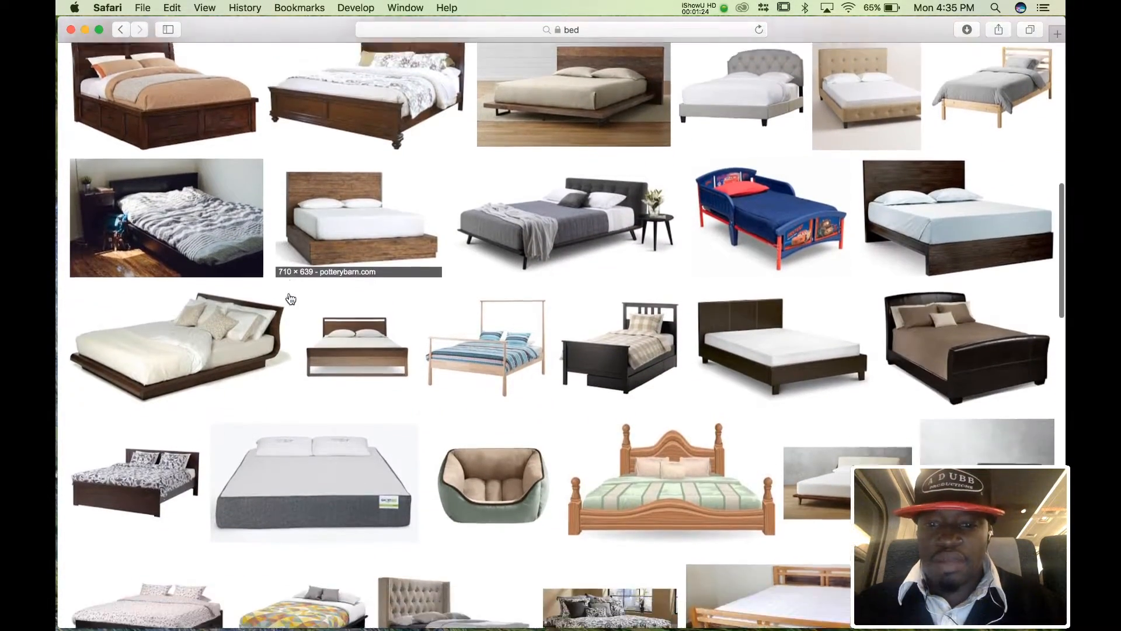
{"action": "scroll", "coordinate": [291, 299], "scroll_direction": "down", "scroll_amount": 4}
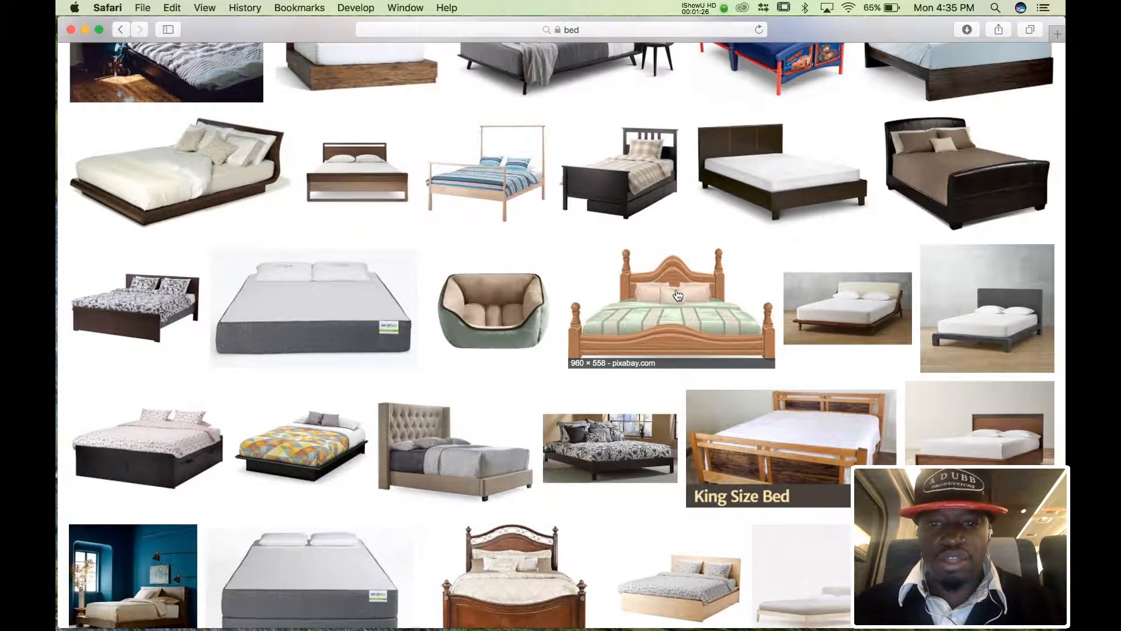
{"action": "scroll", "coordinate": [674, 303], "scroll_direction": "down", "scroll_amount": 8}
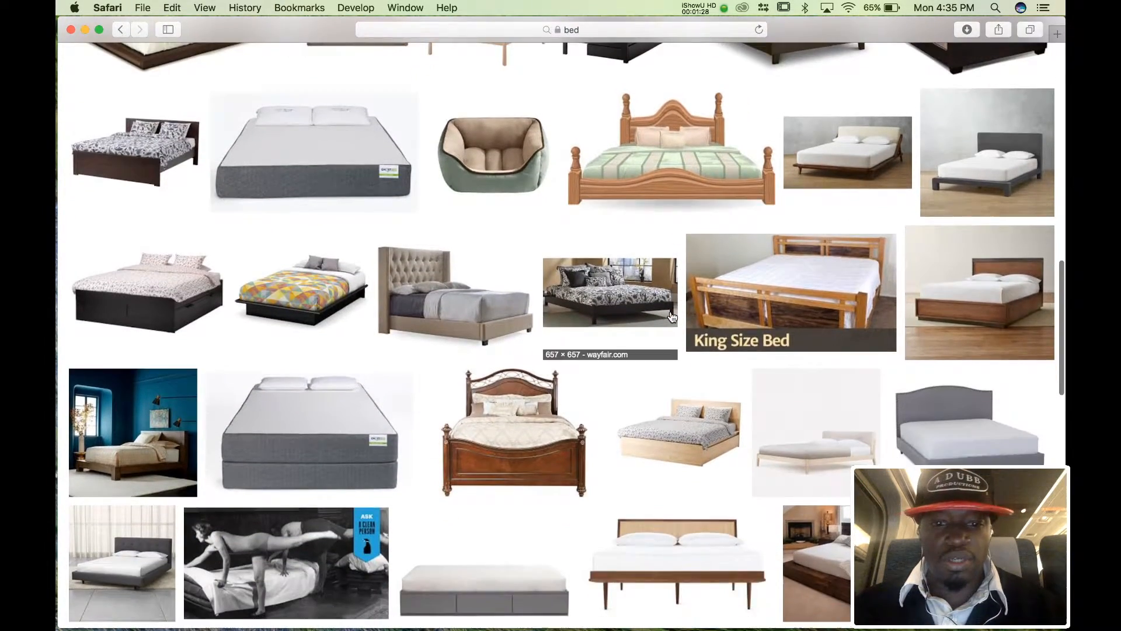
{"action": "scroll", "coordinate": [672, 317], "scroll_direction": "down", "scroll_amount": 5}
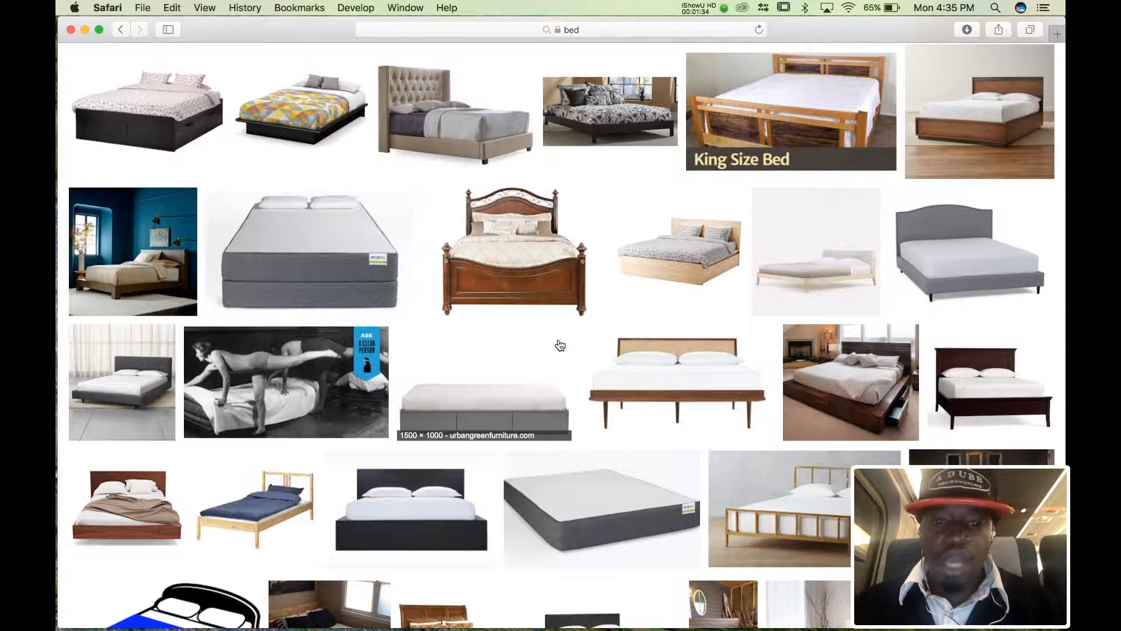
{"action": "left_click", "coordinate": [533, 285]}
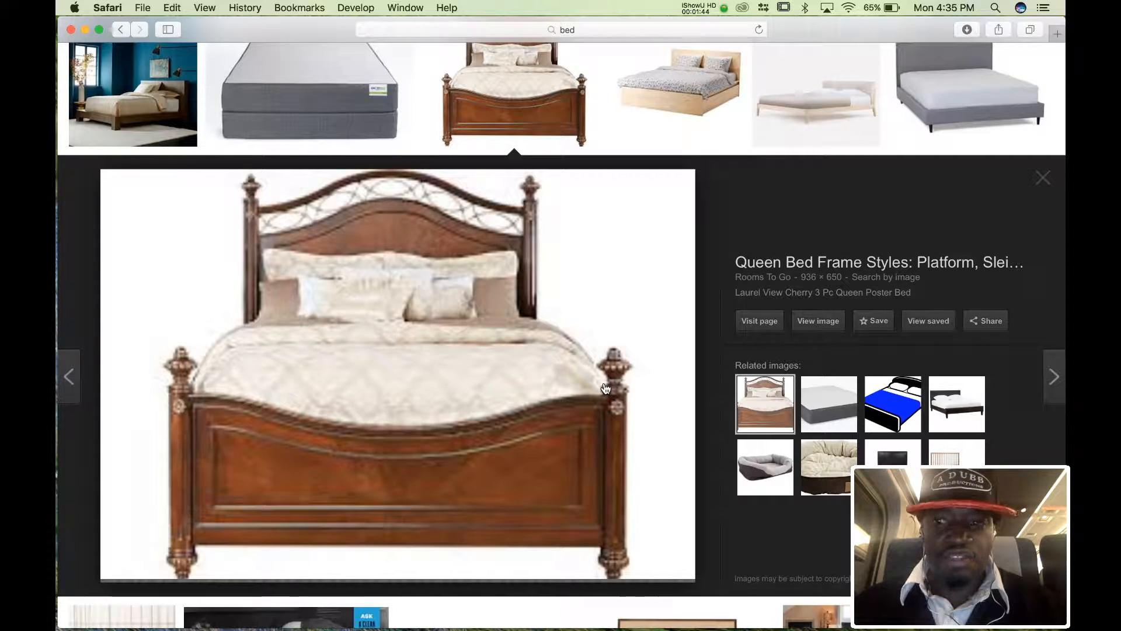
{"action": "left_click", "coordinate": [1042, 179]}
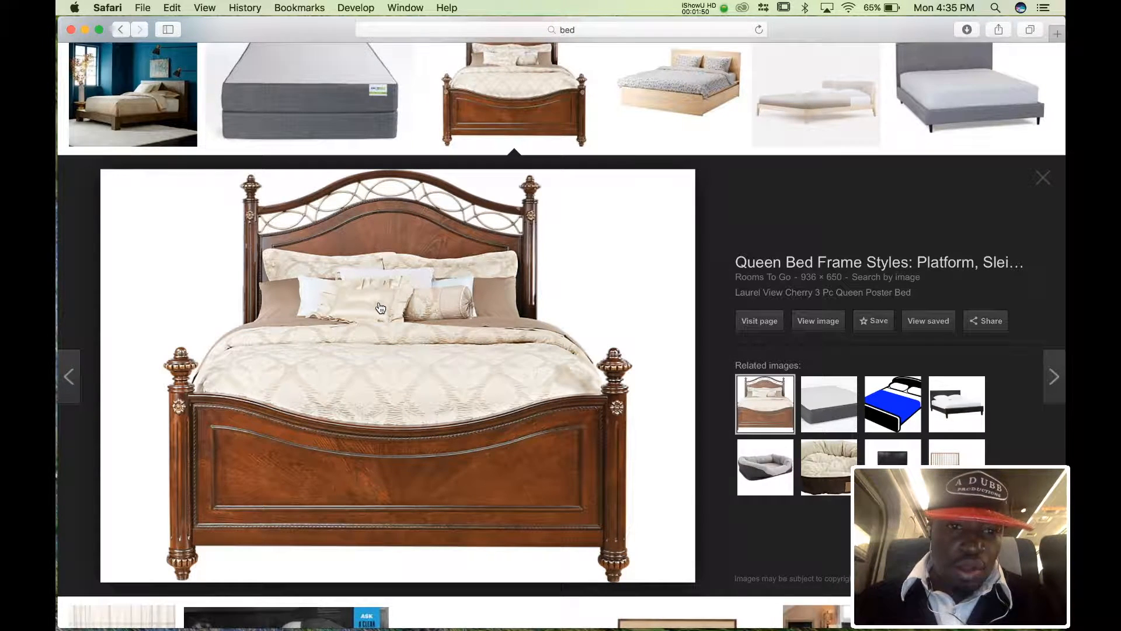
Save the poster bed image to the Desktop under the file name "bed"
{"action": "left_click_drag", "start_coordinate": [380, 308], "coordinate": [421, 288]}
{"action": "right_click", "coordinate": [421, 287]}
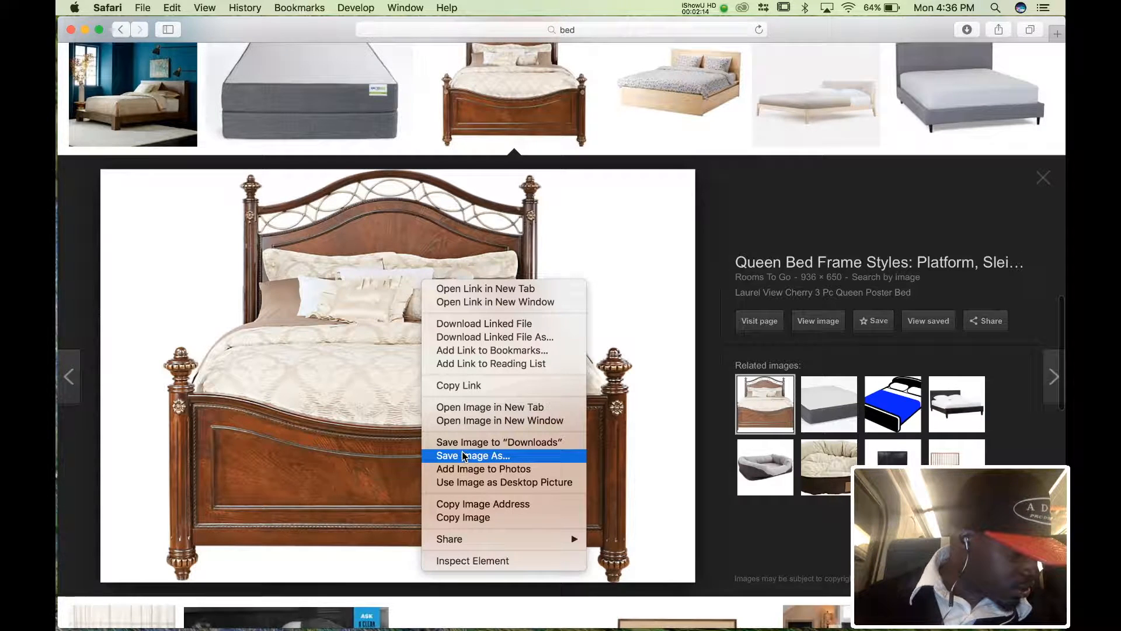
{"action": "left_click", "coordinate": [480, 459]}
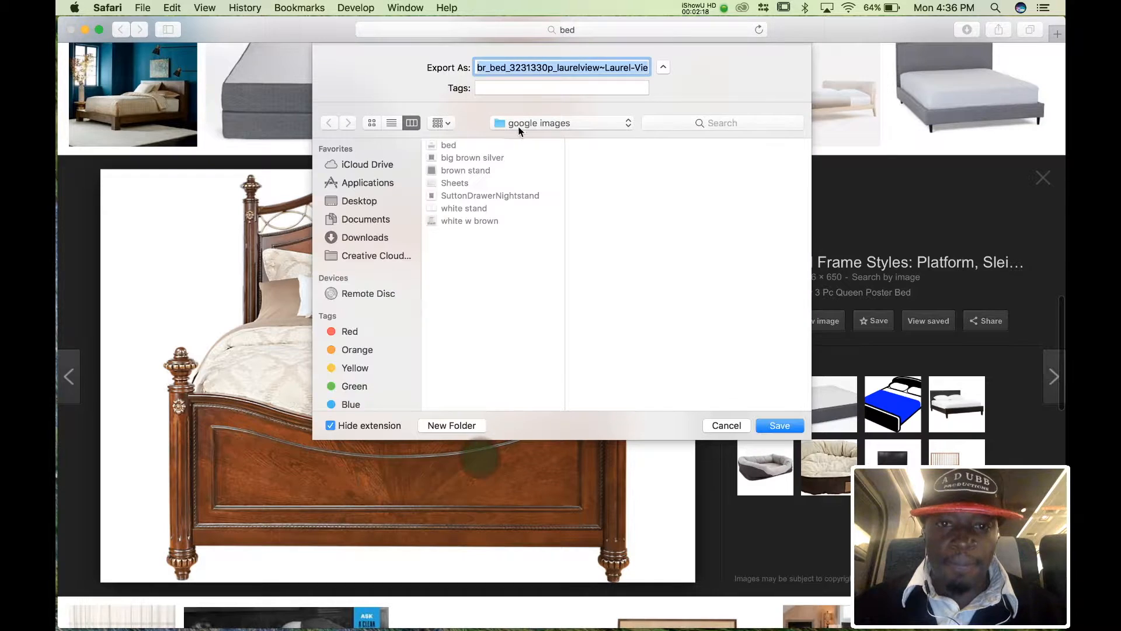
{"action": "key", "text": "BackSpace"}
{"action": "type", "text": "ben"}
{"action": "key", "text": "BackSpace"}
{"action": "type", "text": "d"}
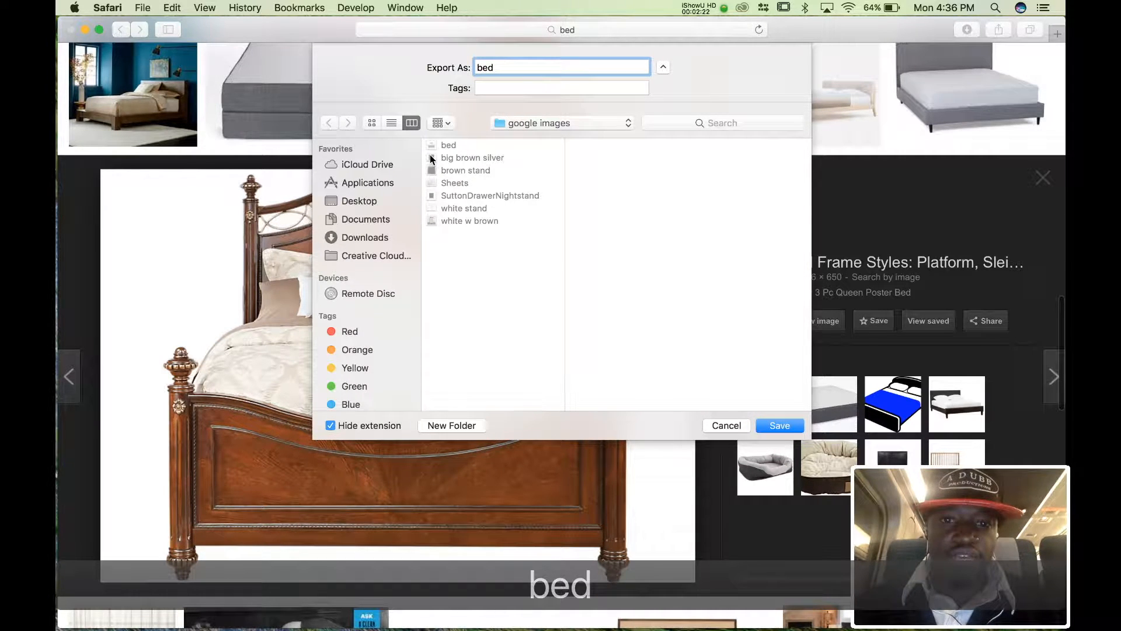
{"action": "left_click", "coordinate": [369, 202]}
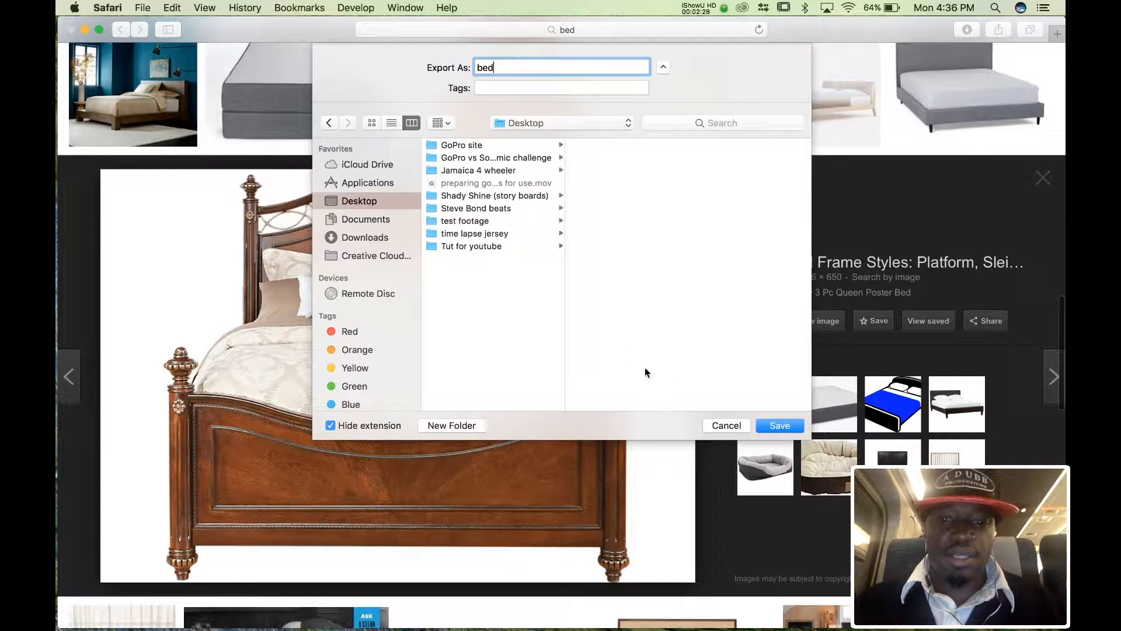
{"action": "left_click", "coordinate": [774, 425]}
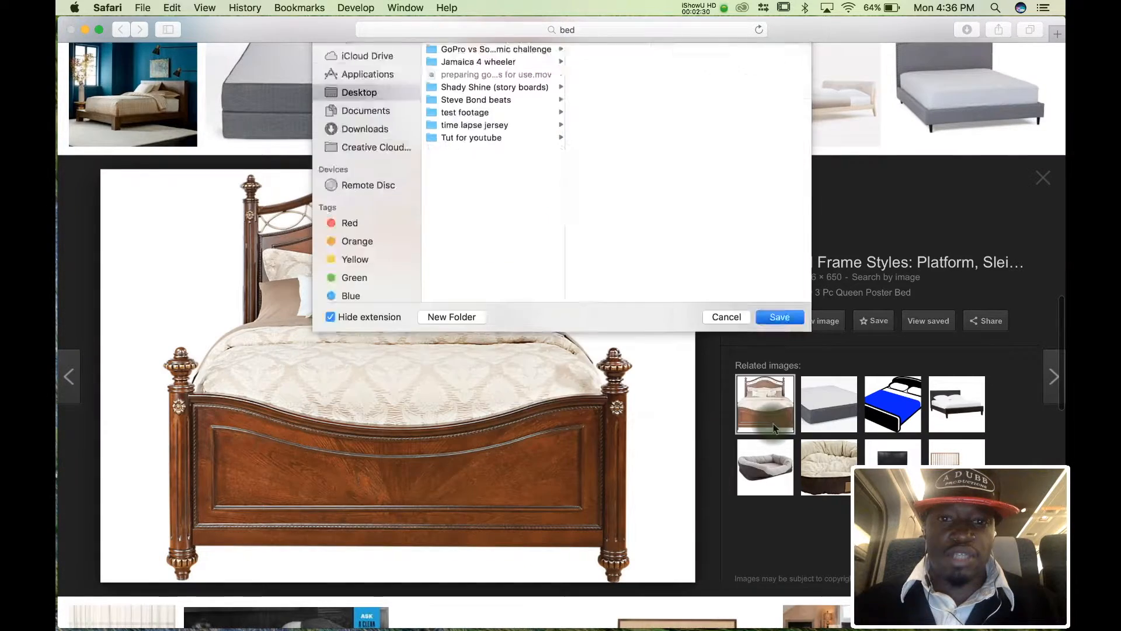
Return to the start of the bed results and select the search term for replacement
{"action": "scroll", "coordinate": [597, 211], "scroll_direction": "down", "scroll_amount": 10}
{"action": "scroll", "coordinate": [597, 212], "scroll_direction": "up", "scroll_amount": 10}
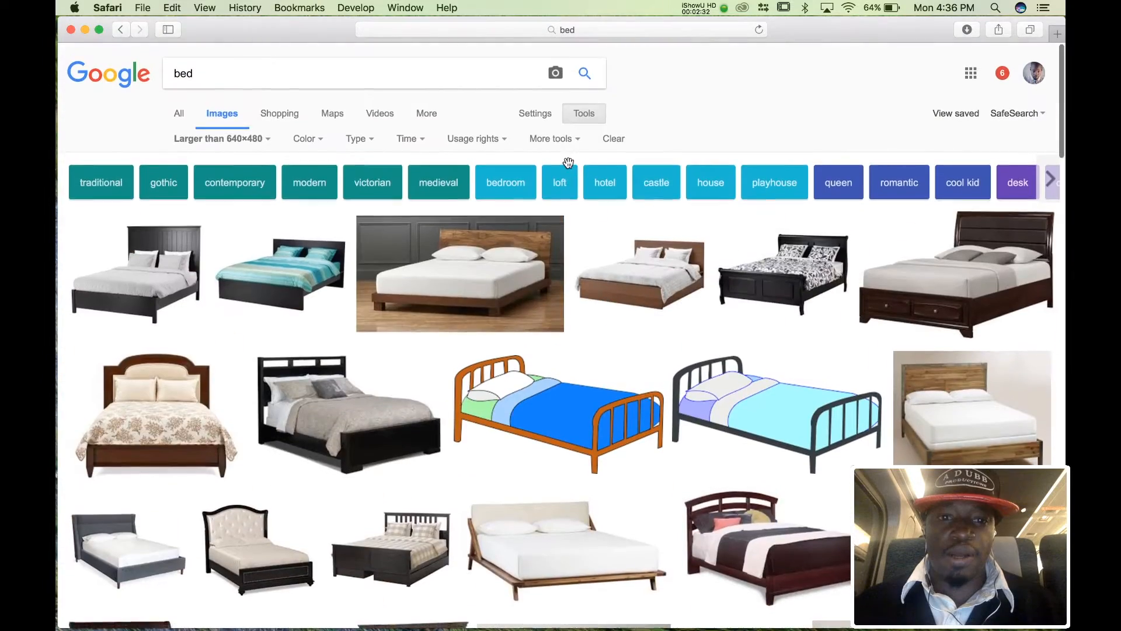
{"action": "left_click", "coordinate": [367, 72]}
{"action": "type", "text": "dresser"}
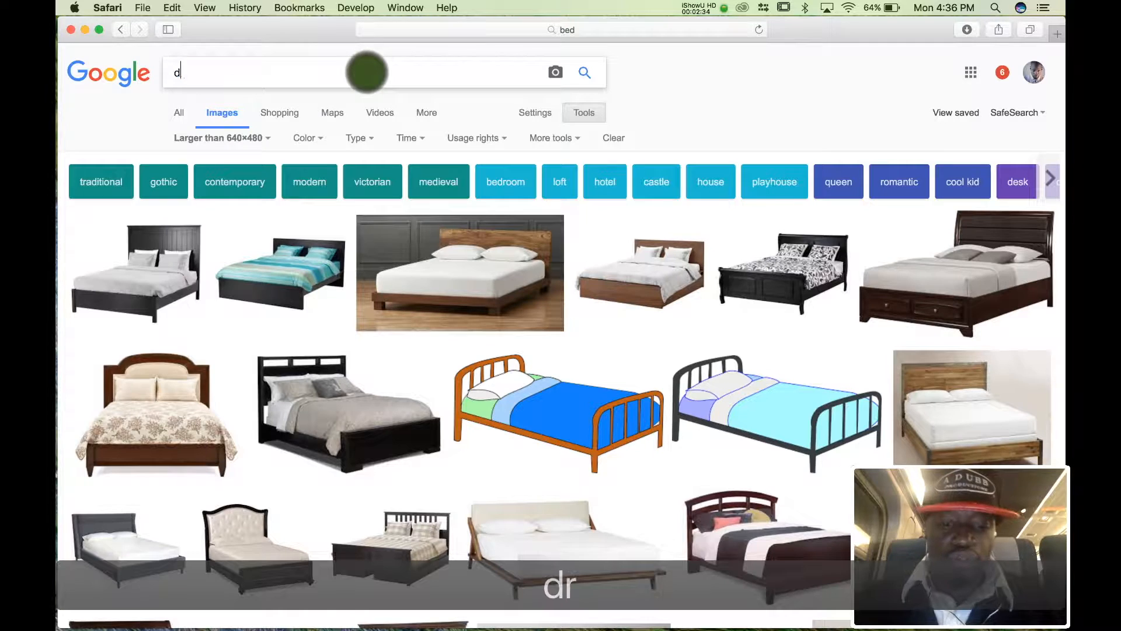
{"action": "key", "text": "BackSpace"}
{"action": "key", "text": "BackSpace"}
{"action": "key", "text": "BackSpace"}
{"action": "key", "text": "BackSpace"}
{"action": "key", "text": "BackSpace"}
{"action": "key", "text": "BackSpace"}
{"action": "key", "text": "BackSpace"}
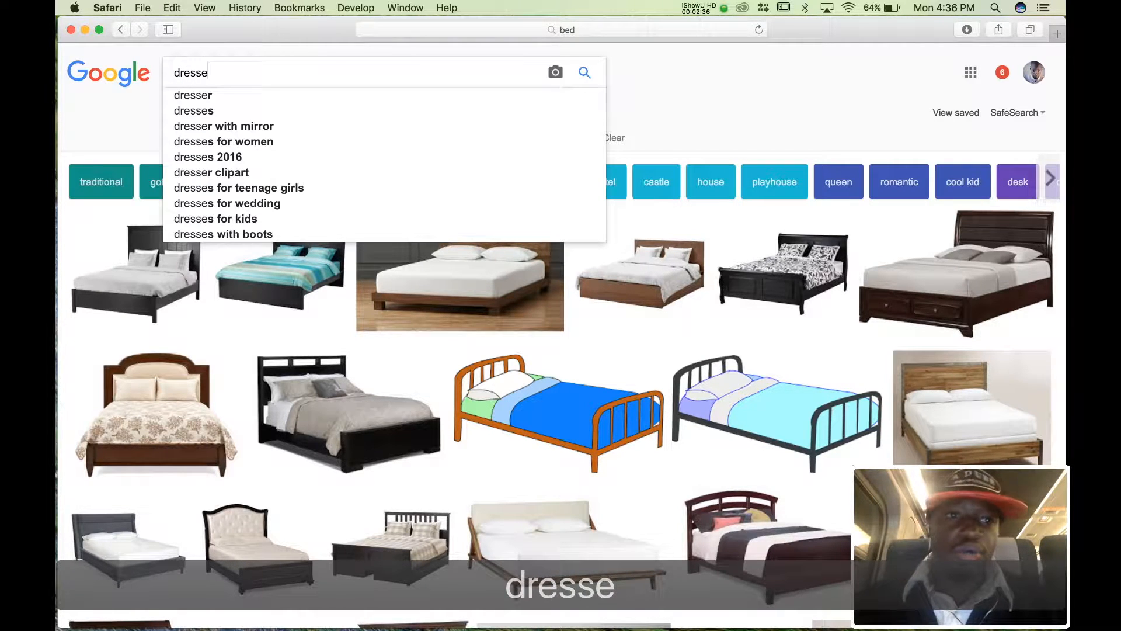
Search for "nightstand" images and open the preview of the brown two-drawer nightstand from roomstogo.com
{"action": "type", "text": "night"}
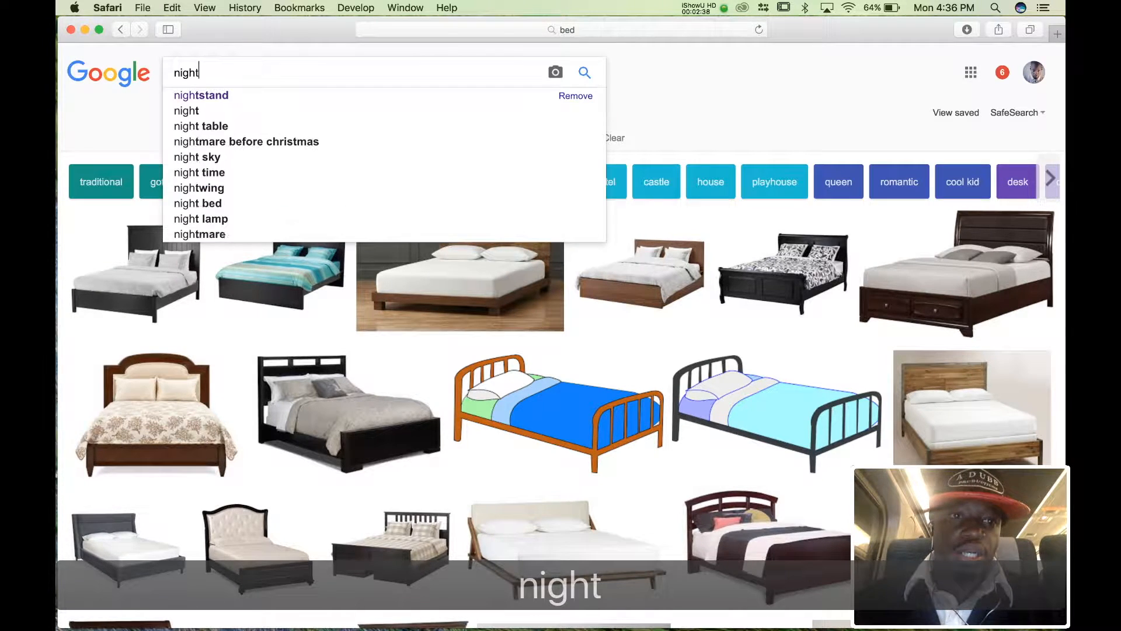
{"action": "key", "text": "Down"}
{"action": "key", "text": "Return"}
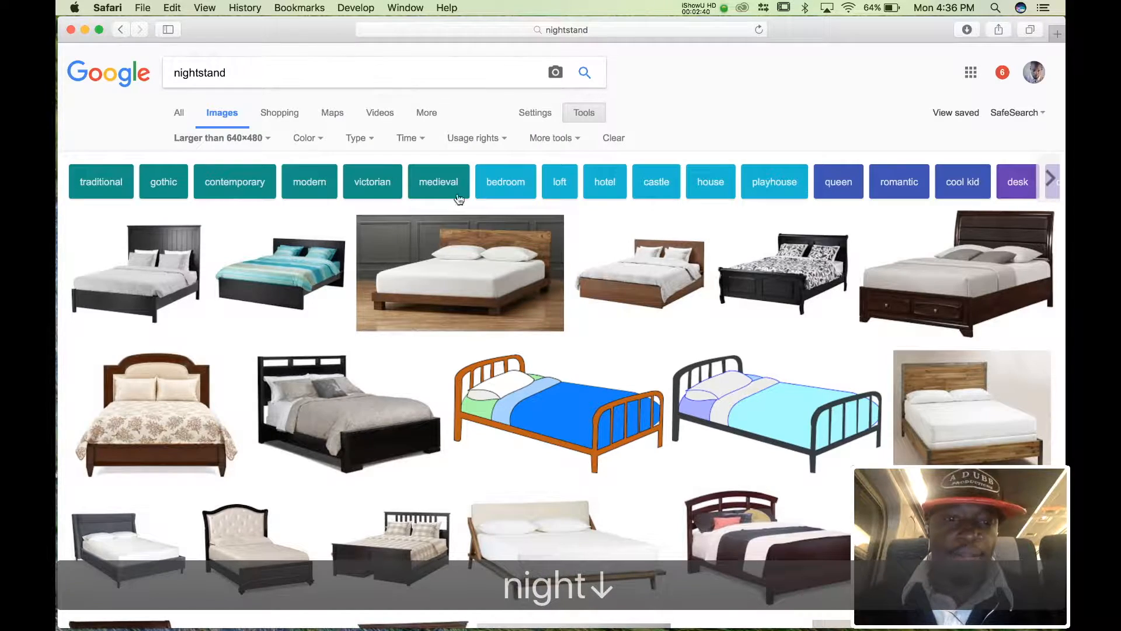
{"action": "scroll", "coordinate": [578, 340], "scroll_direction": "down", "scroll_amount": 5}
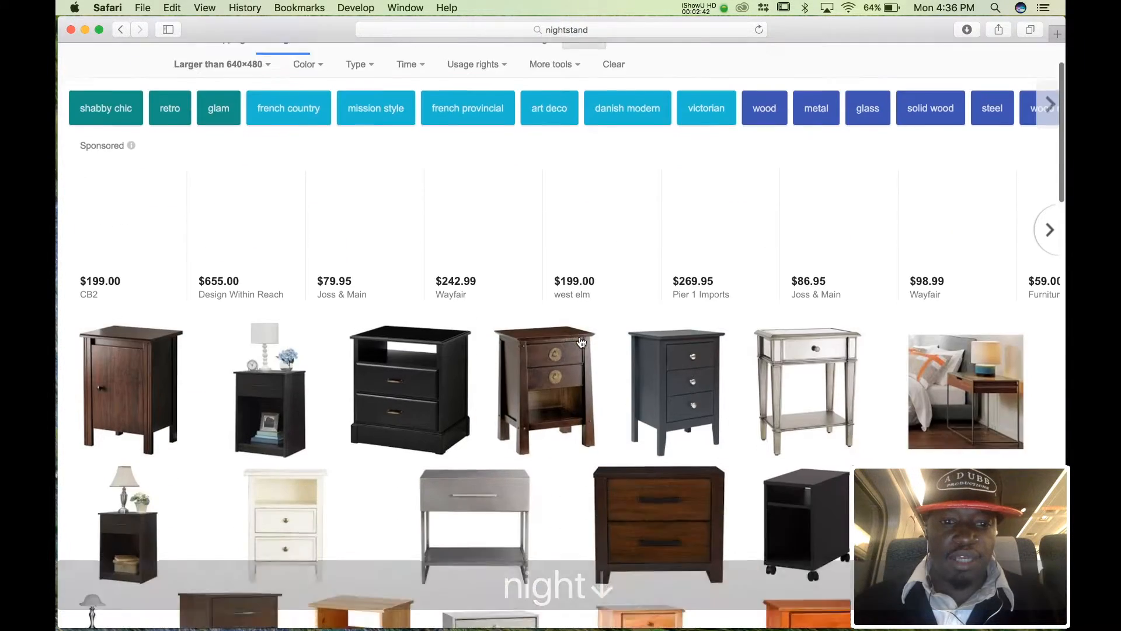
{"action": "scroll", "coordinate": [612, 342], "scroll_direction": "down", "scroll_amount": 1}
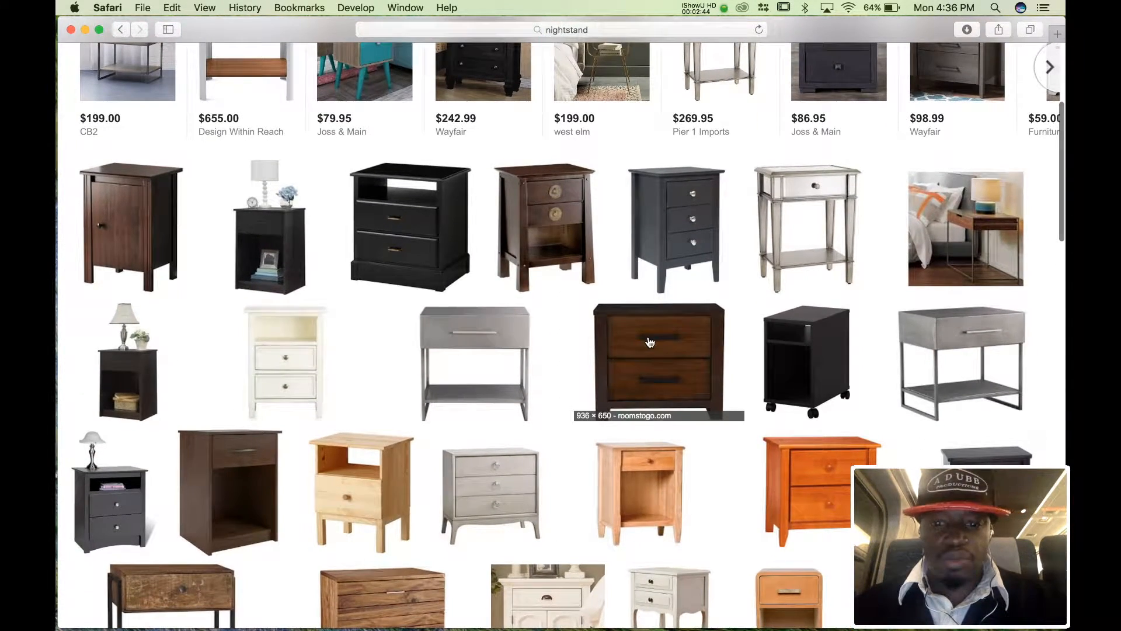
{"action": "left_click", "coordinate": [649, 342]}
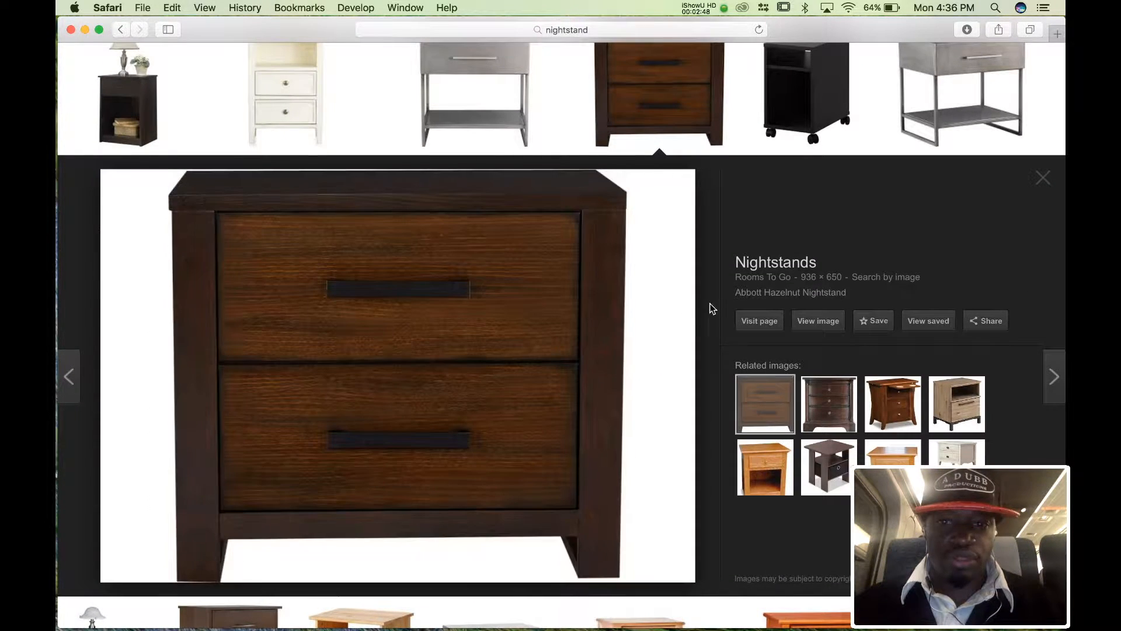
Save the two-drawer nightstand image to the Desktop under the file name "stand"
{"action": "mouse_move", "coordinate": [489, 276]}
{"action": "left_mouse_down"}
{"action": "mouse_move", "coordinate": [524, 313]}
{"action": "mouse_move", "coordinate": [495, 243]}
{"action": "mouse_move", "coordinate": [502, 283]}
{"action": "left_mouse_up"}
{"action": "right_click", "coordinate": [502, 277]}
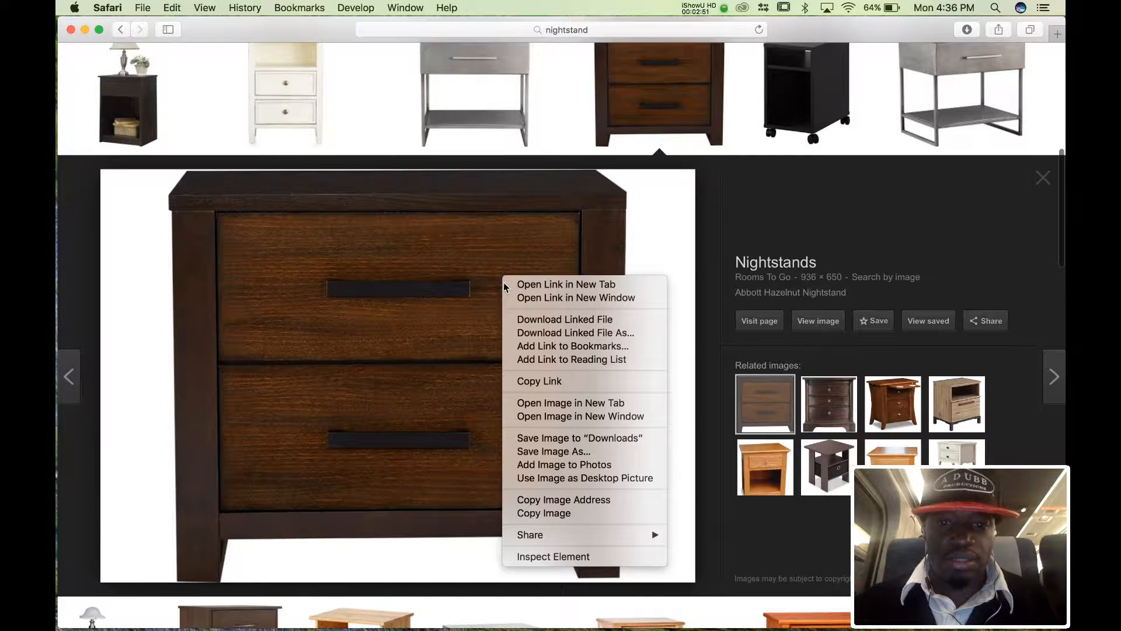
{"action": "left_click", "coordinate": [557, 451]}
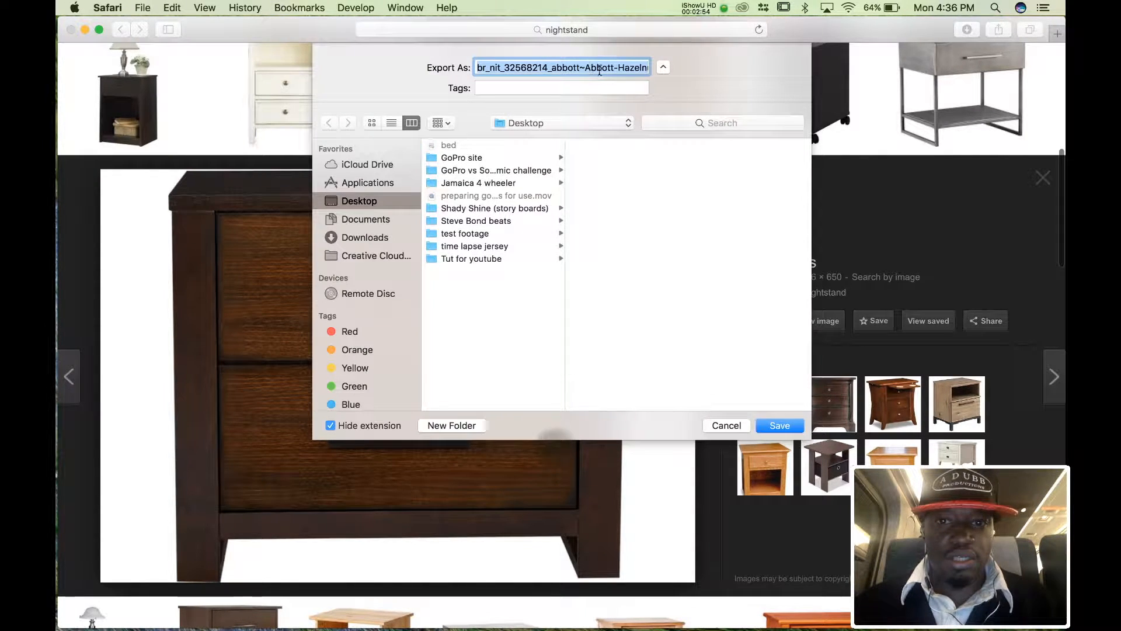
{"action": "key", "text": "BackSpace"}
{"action": "type", "text": "stand"}
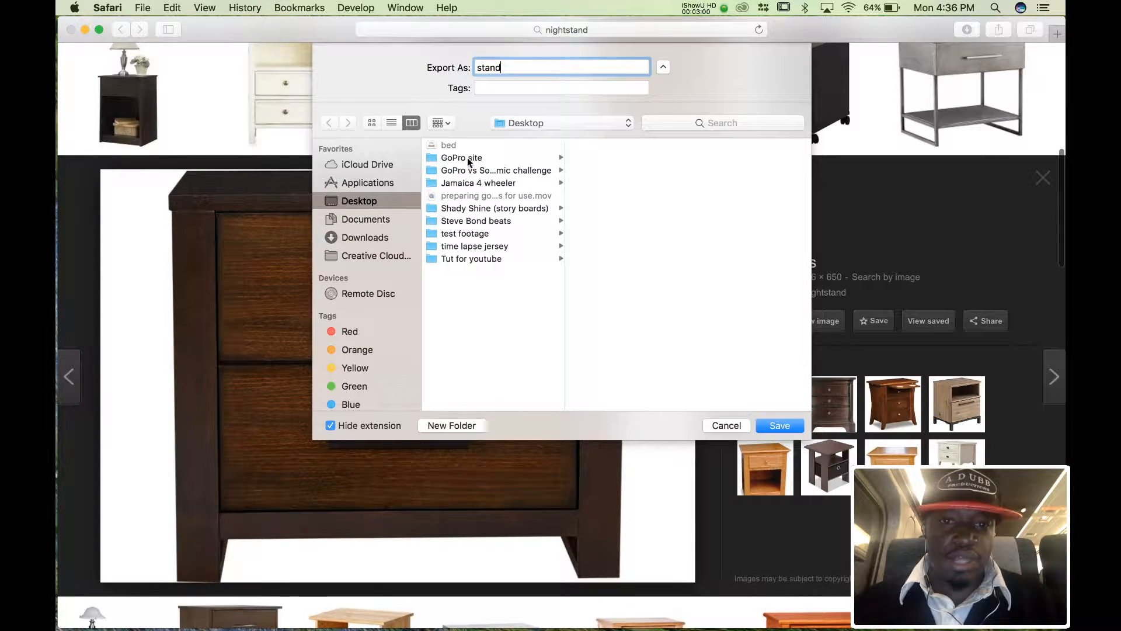
{"action": "left_click", "coordinate": [774, 425]}
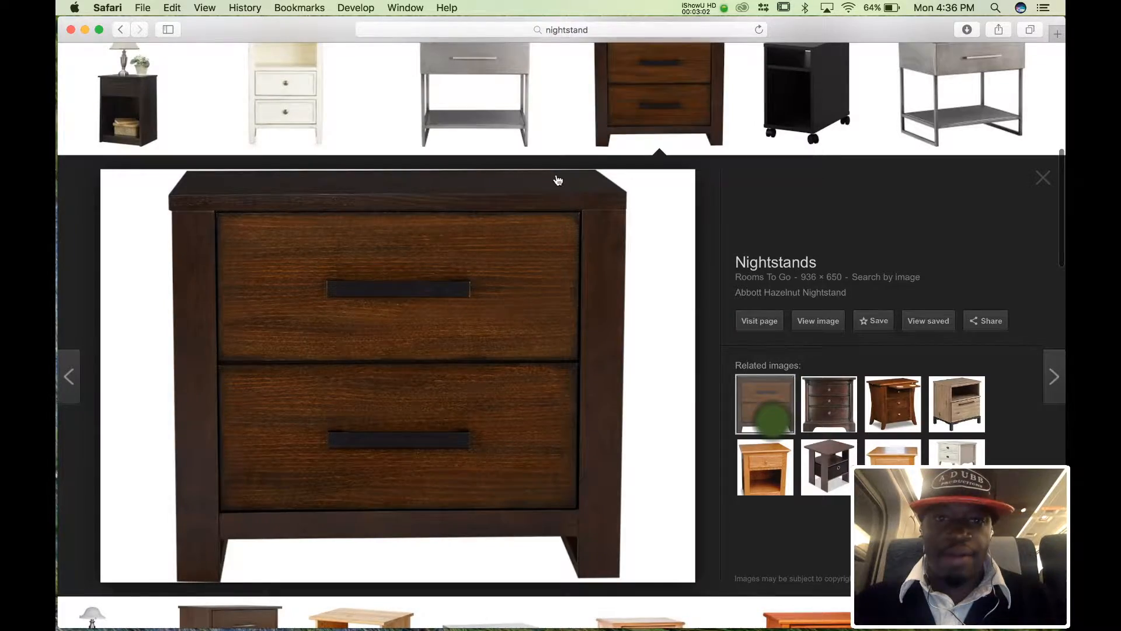
Close the nightstand browser window and leave Safari so the saved images on the Desktop are accessible
{"action": "left_click", "coordinate": [71, 30]}
{"action": "left_click", "coordinate": [107, 7]}
{"action": "left_click", "coordinate": [125, 170]}
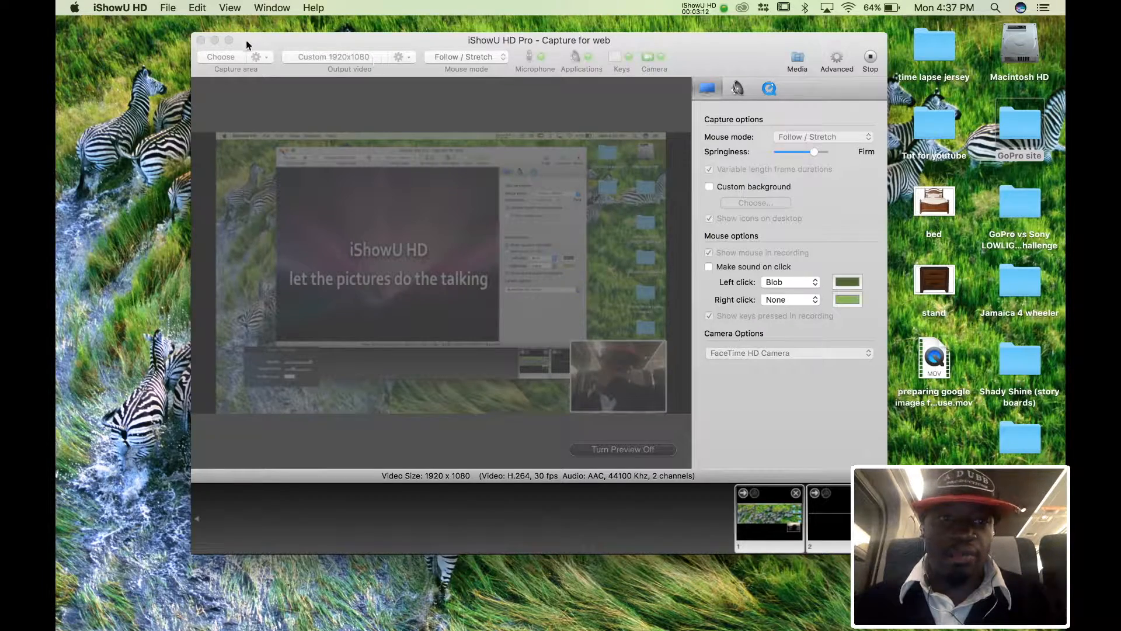
{"action": "left_click", "coordinate": [200, 40]}
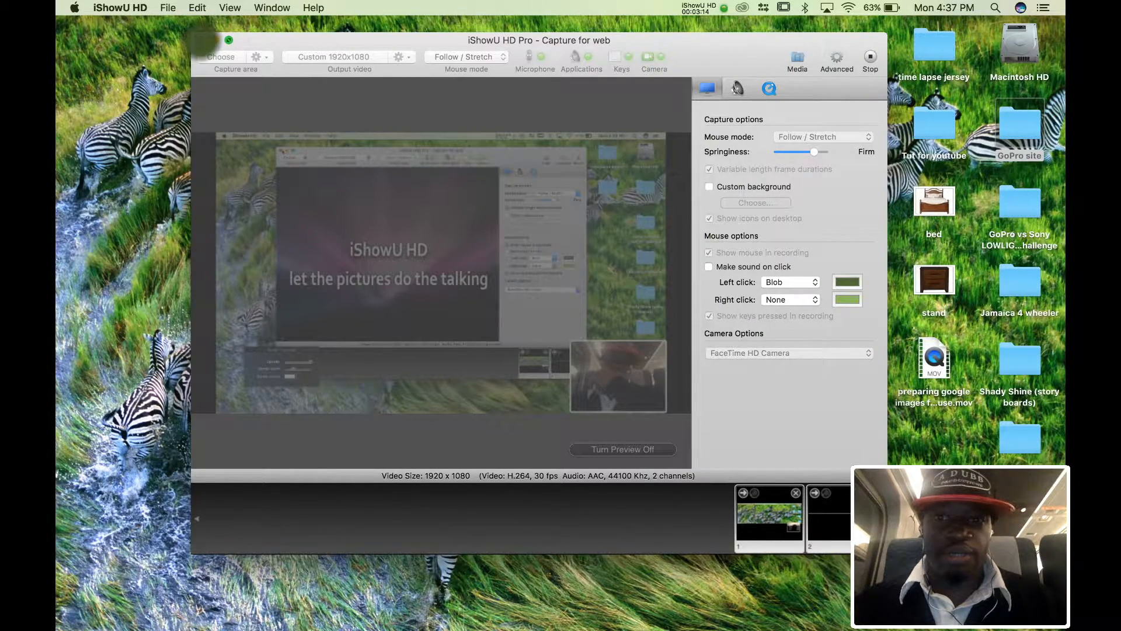
Select the bed and stand images on the Desktop and open both in Adobe Photoshop CC 2015
{"action": "mouse_move", "coordinate": [835, 616]}
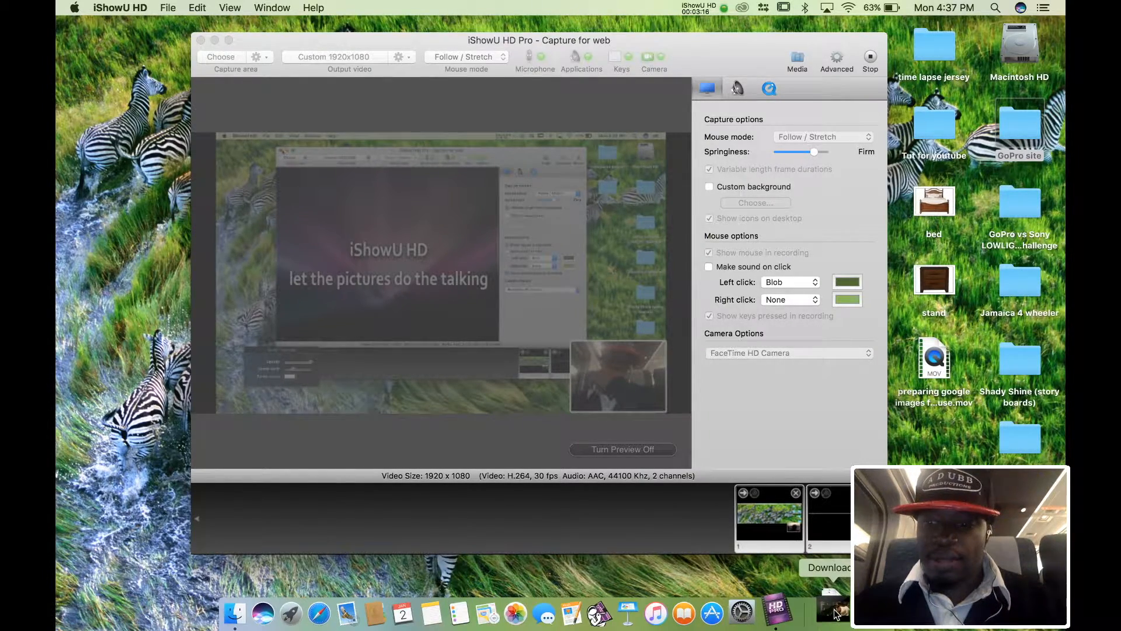
{"action": "left_click_drag", "start_coordinate": [904, 203], "coordinate": [942, 283]}
{"action": "right_click", "coordinate": [943, 283]}
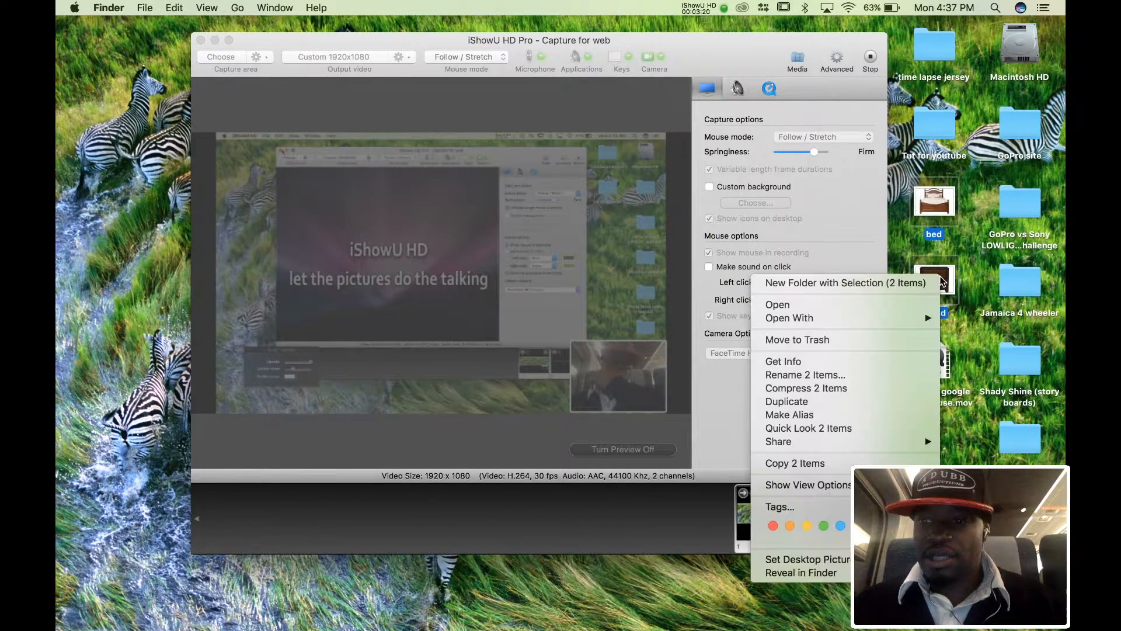
{"action": "mouse_move", "coordinate": [916, 319]}
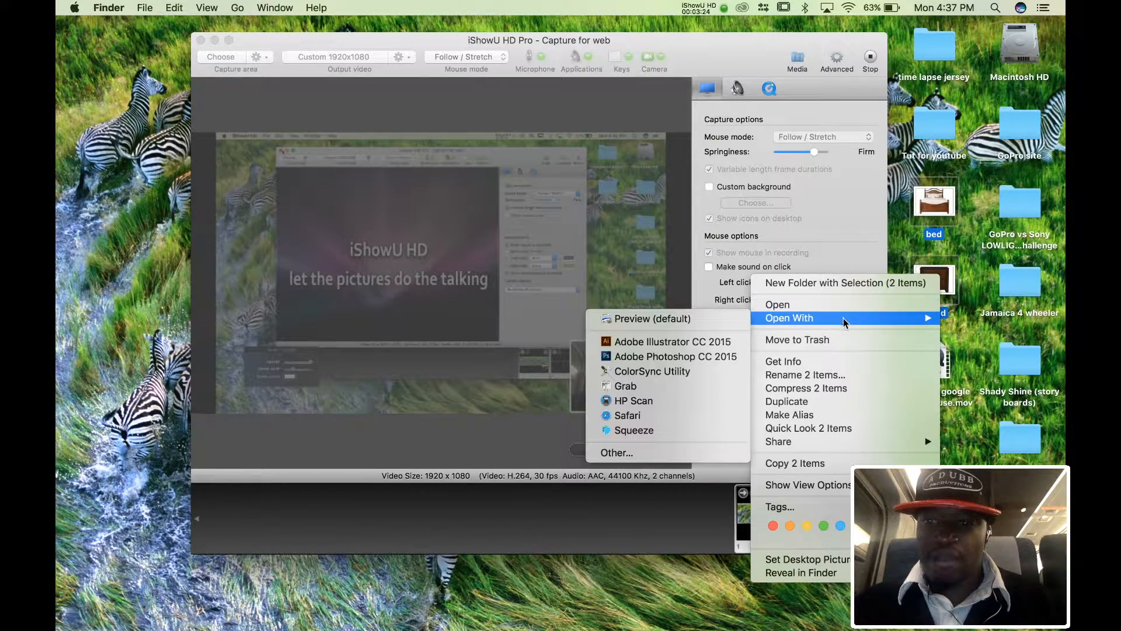
{"action": "left_click", "coordinate": [713, 355]}
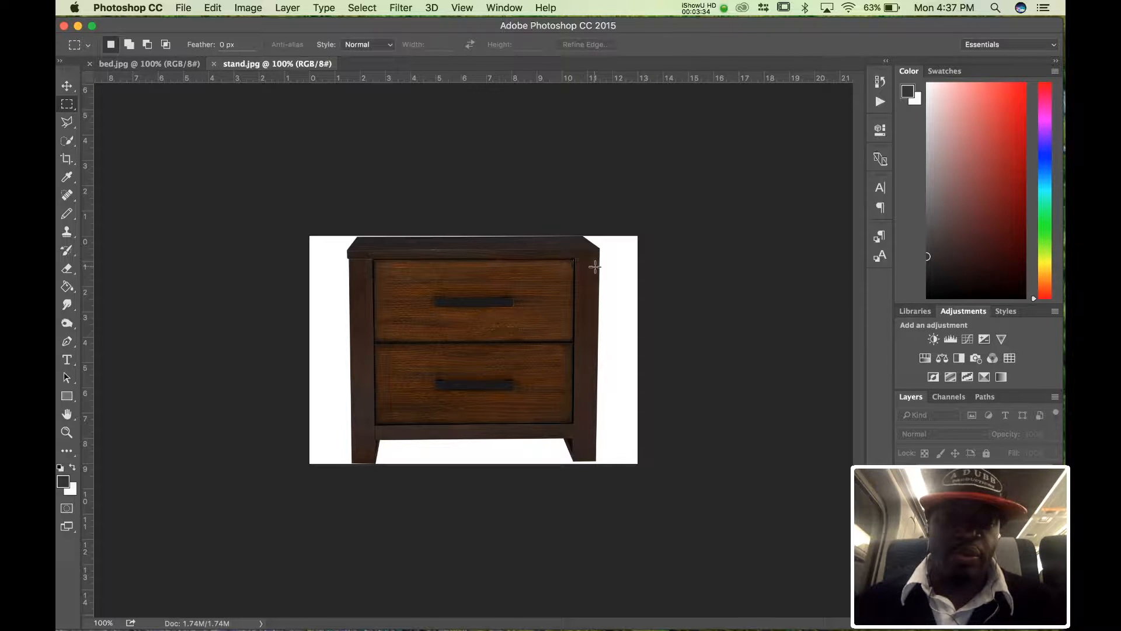
Convert the background of stand.jpg into a regular layer named "stand 1"
{"action": "double_click", "coordinate": [961, 474]}
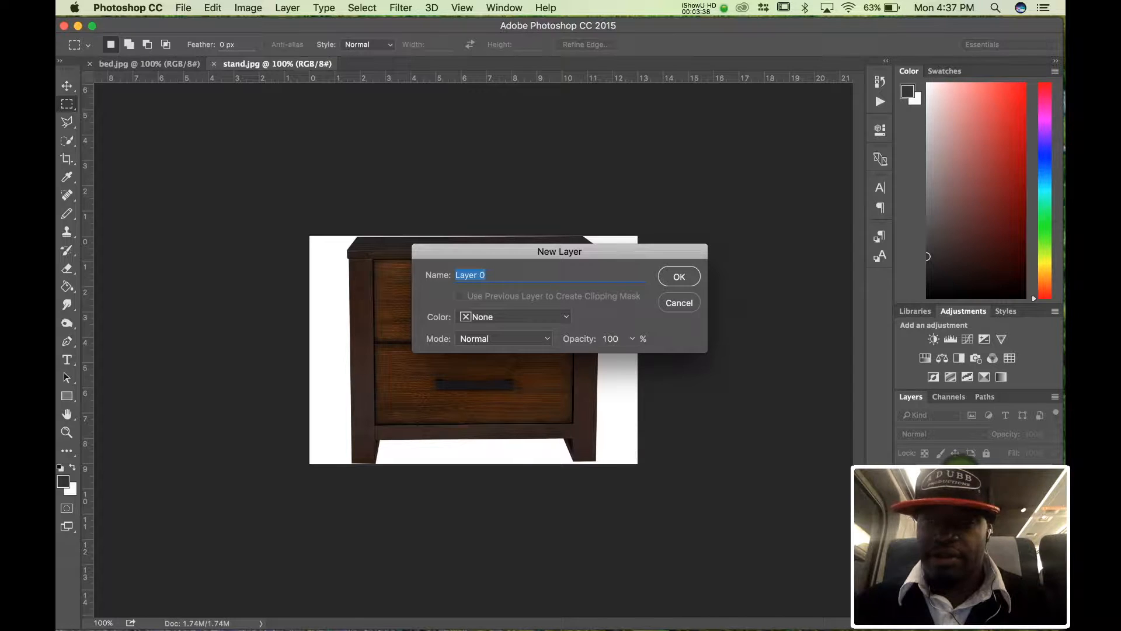
{"action": "type", "text": "s"}
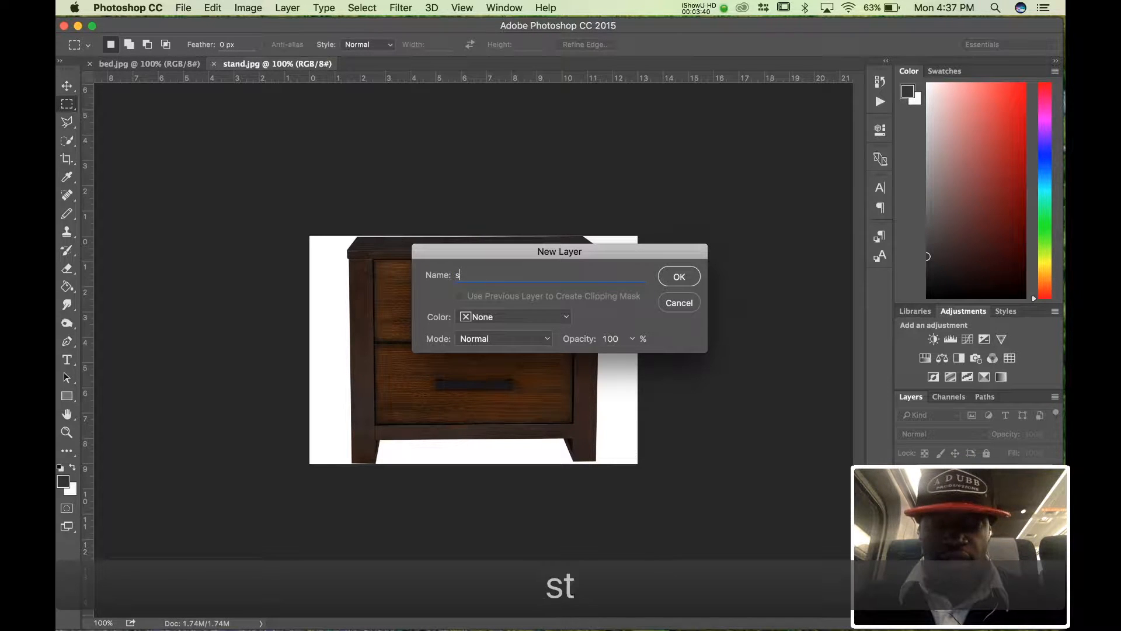
{"action": "type", "text": "tand 1"}
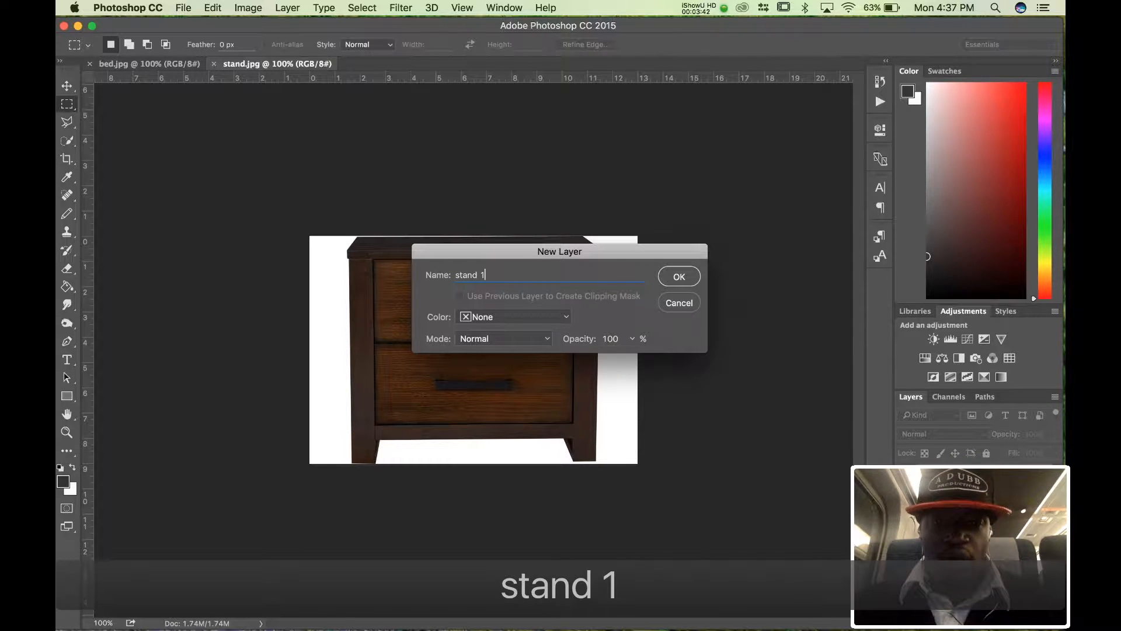
{"action": "left_click", "coordinate": [689, 279]}
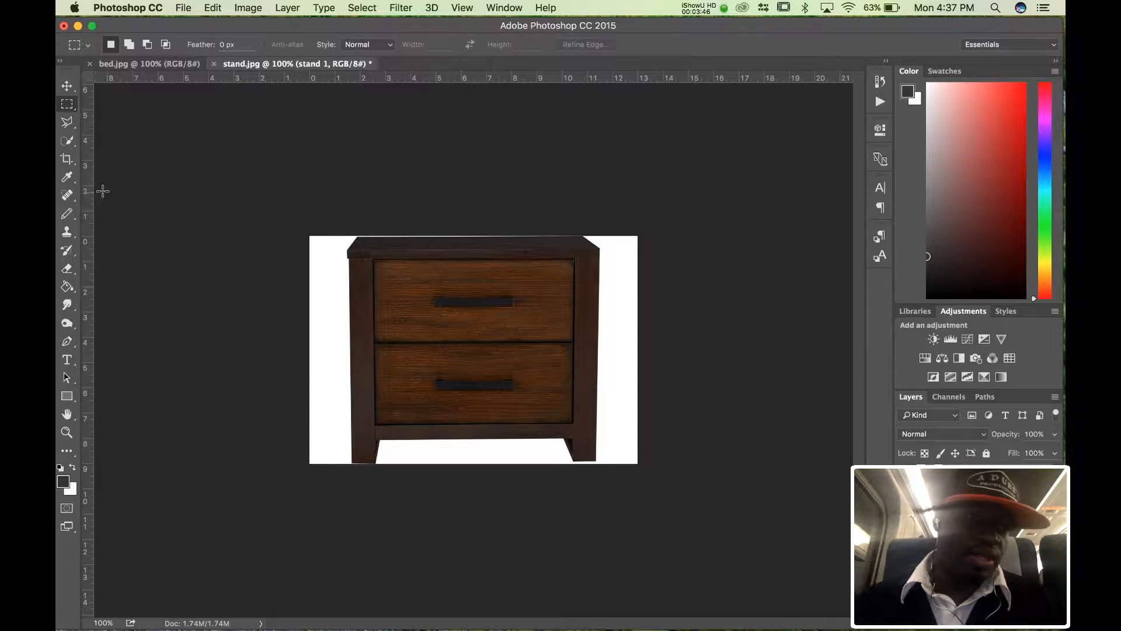
Select the whole nightstand with the Quick Selection Tool
{"action": "left_click", "coordinate": [69, 141]}
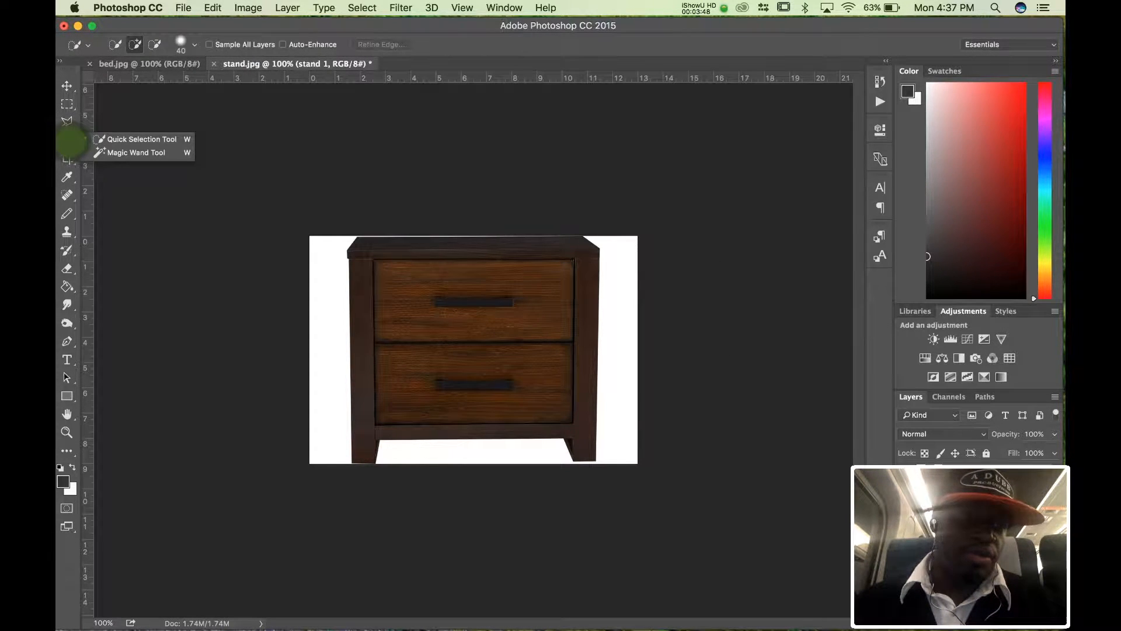
{"action": "left_click", "coordinate": [99, 144]}
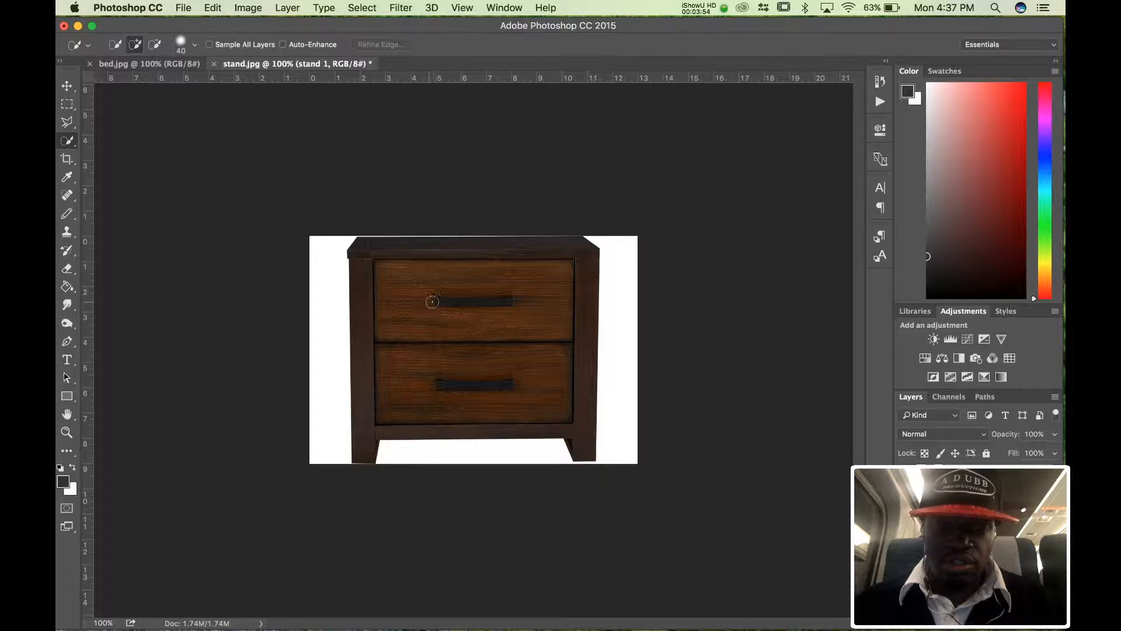
{"action": "mouse_move", "coordinate": [374, 270]}
{"action": "left_mouse_down"}
{"action": "mouse_move", "coordinate": [409, 255]}
{"action": "mouse_move", "coordinate": [548, 275]}
{"action": "mouse_move", "coordinate": [556, 260]}
{"action": "mouse_move", "coordinate": [568, 281]}
{"action": "mouse_move", "coordinate": [575, 334]}
{"action": "mouse_move", "coordinate": [513, 345]}
{"action": "mouse_move", "coordinate": [421, 334]}
{"action": "left_mouse_up"}
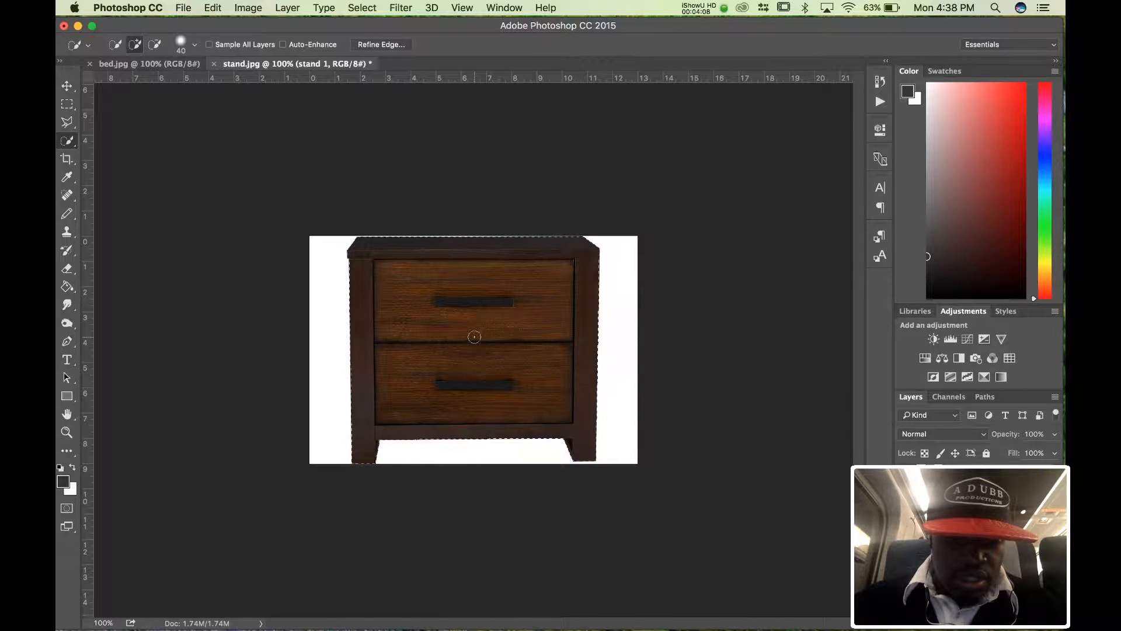
Invert the selection and delete the white background around the nightstand
{"action": "key", "text": "super+shift+i"}
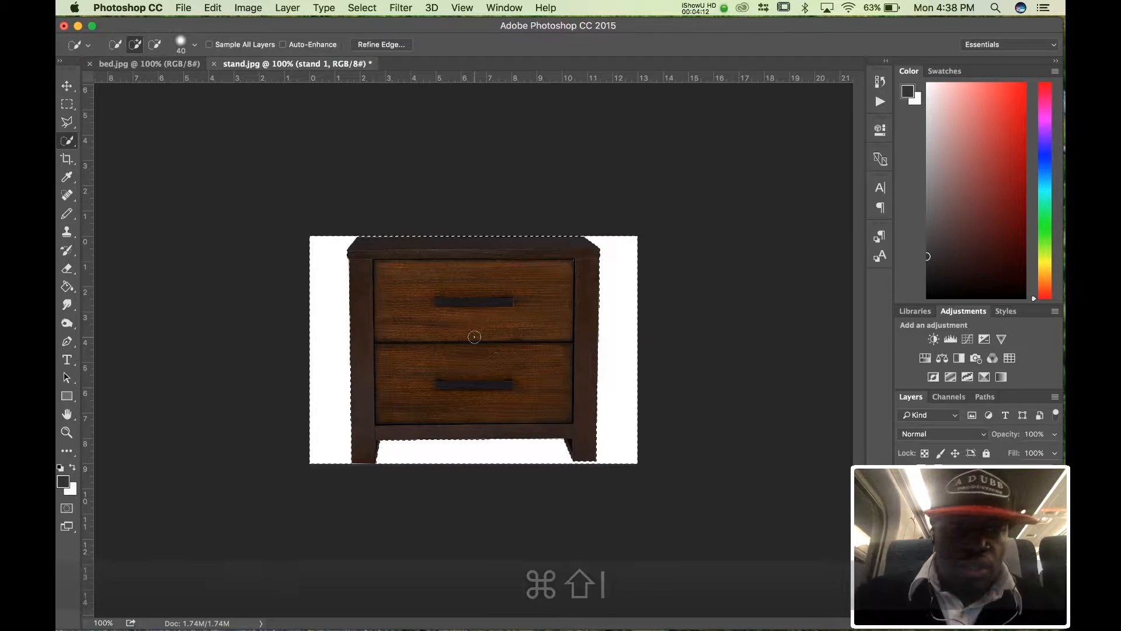
{"action": "left_click", "coordinate": [359, 9]}
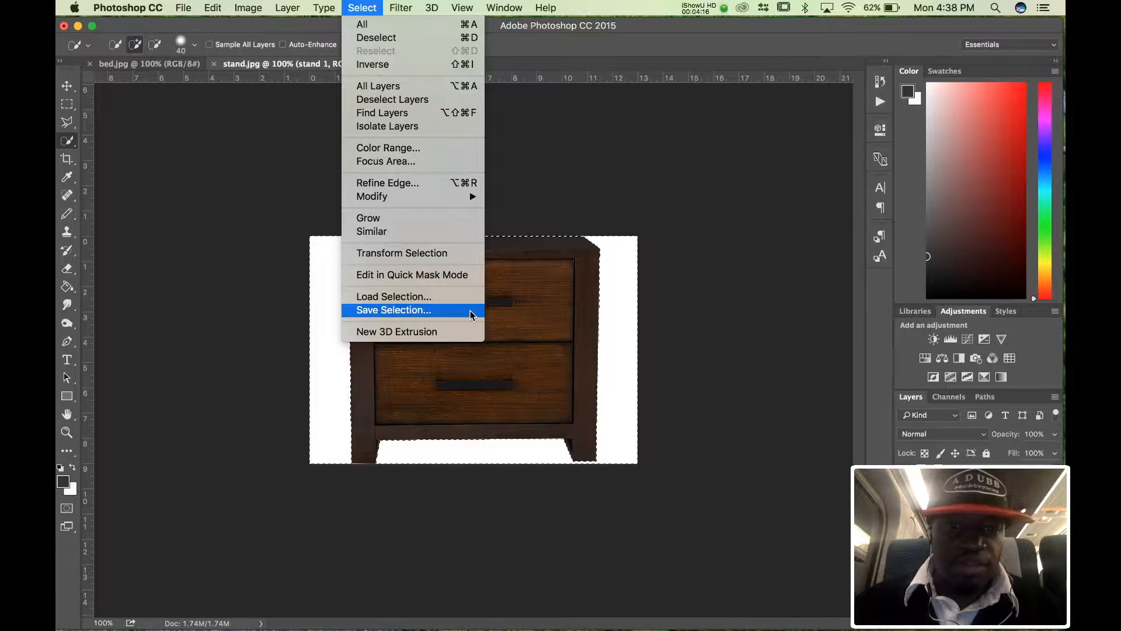
{"action": "left_click", "coordinate": [548, 333]}
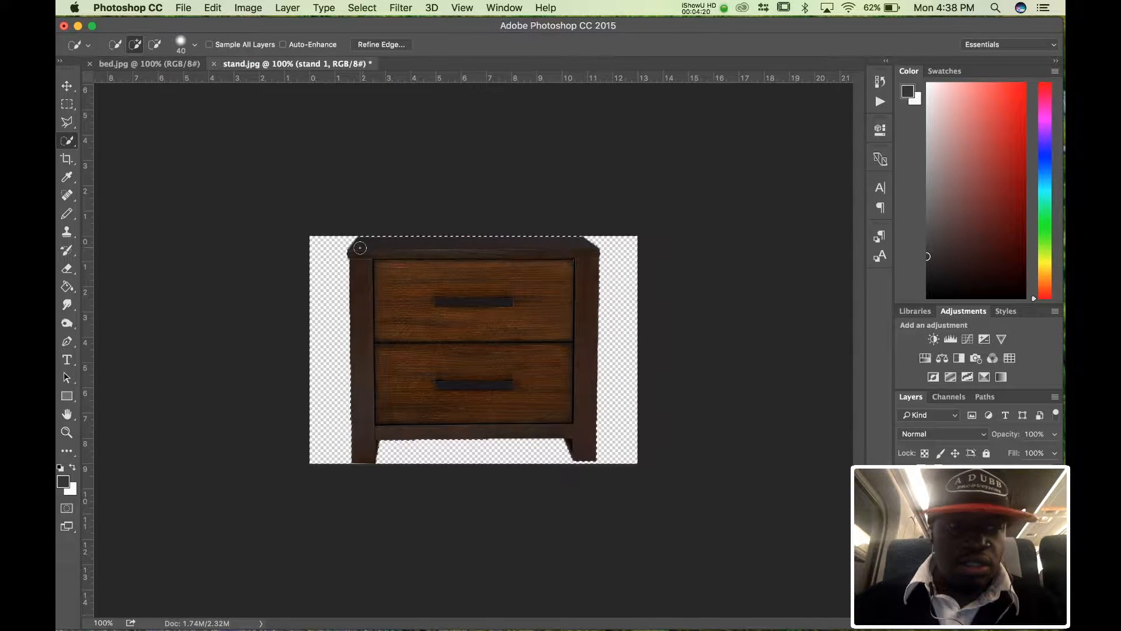
Deselect the area and move the nightstand cutout about 0.29 in to the right with the Move tool
{"action": "left_click", "coordinate": [66, 85]}
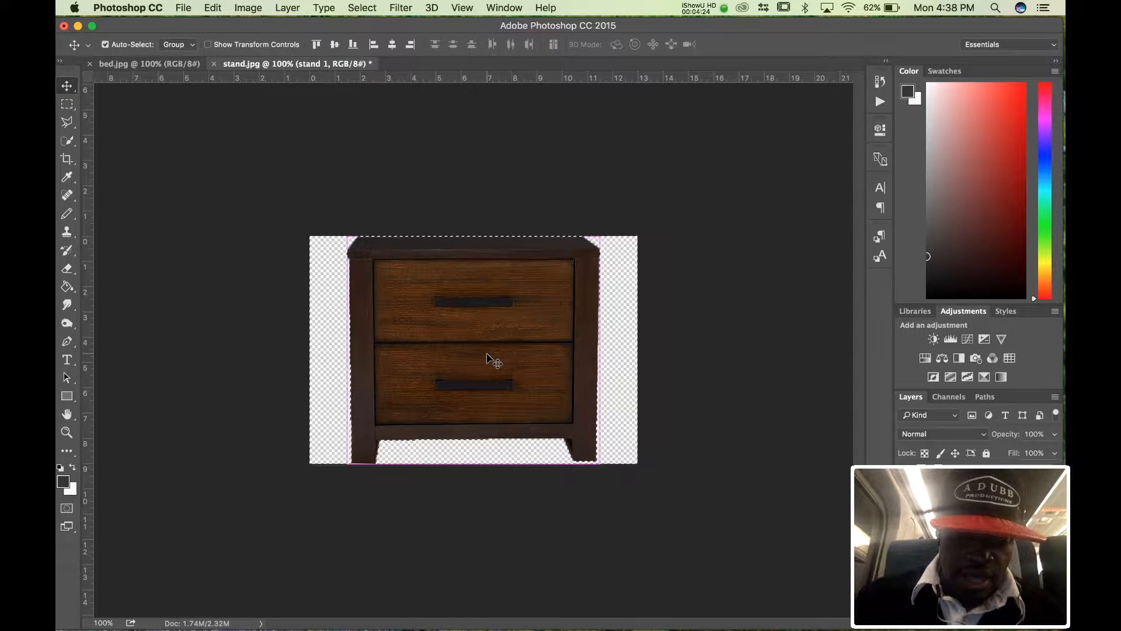
{"action": "key", "text": "super+i"}
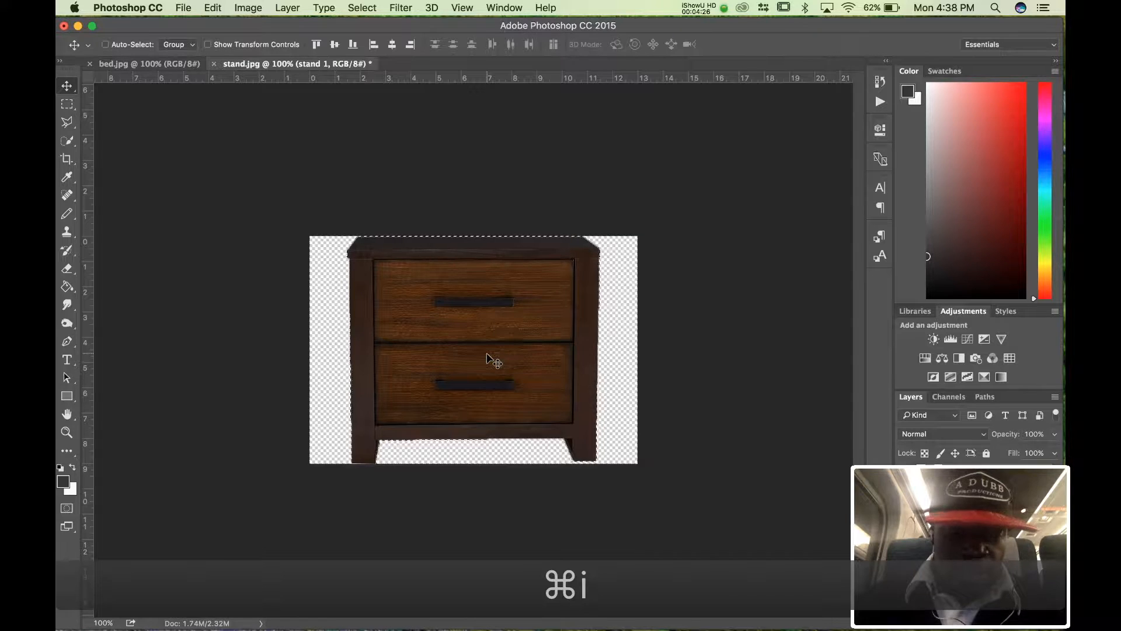
{"action": "key", "text": "super+d"}
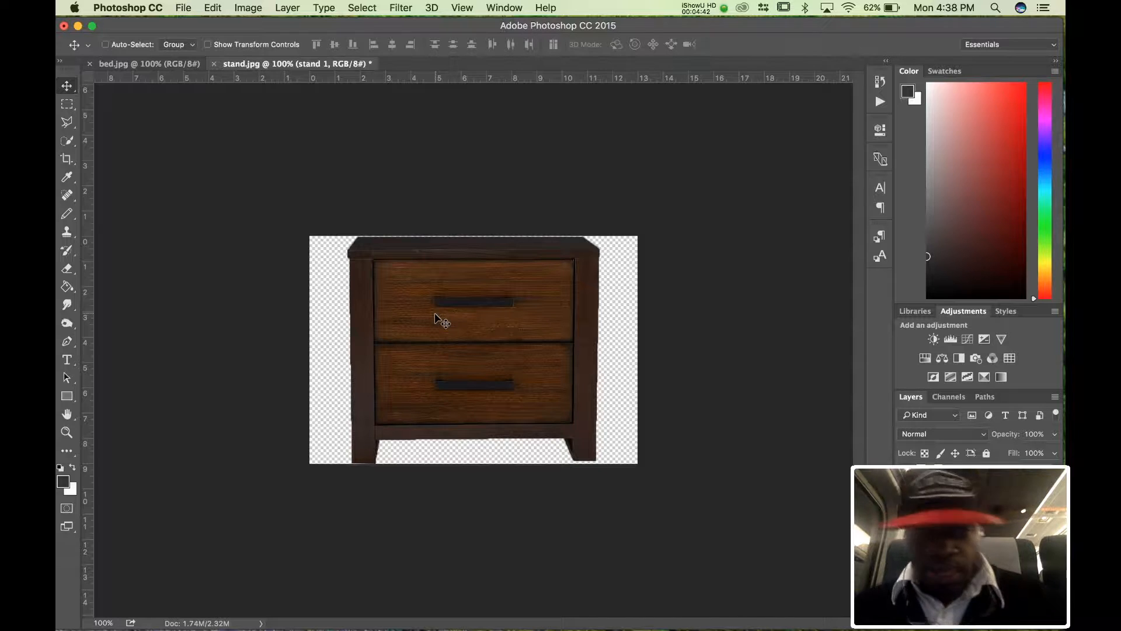
{"action": "left_click_drag", "start_coordinate": [435, 316], "coordinate": [444, 322]}
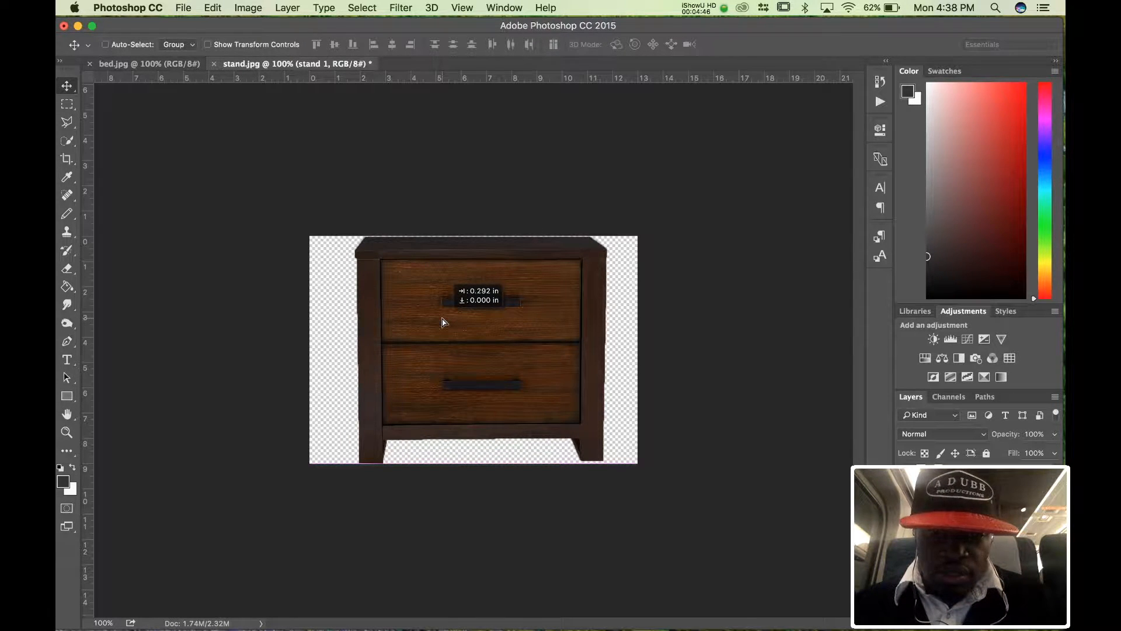
{"action": "left_click_drag", "start_coordinate": [442, 322], "coordinate": [444, 321]}
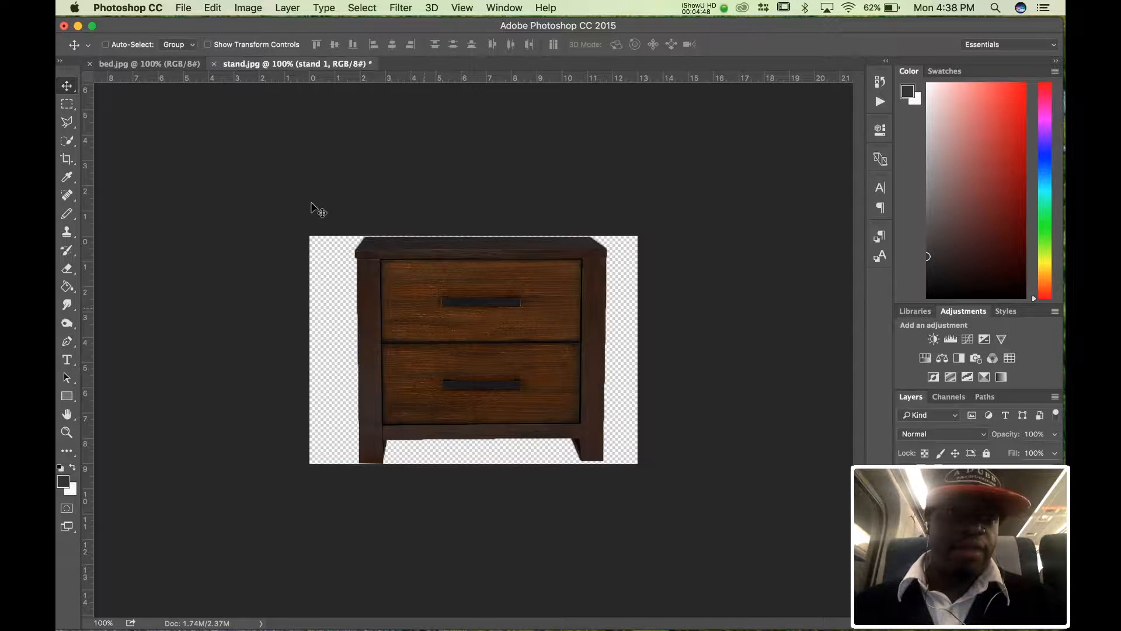
Save the nightstand cutout to the Desktop as a PNG copy named "stand 1", with smallest compression and no interlacing
{"action": "left_click", "coordinate": [184, 8]}
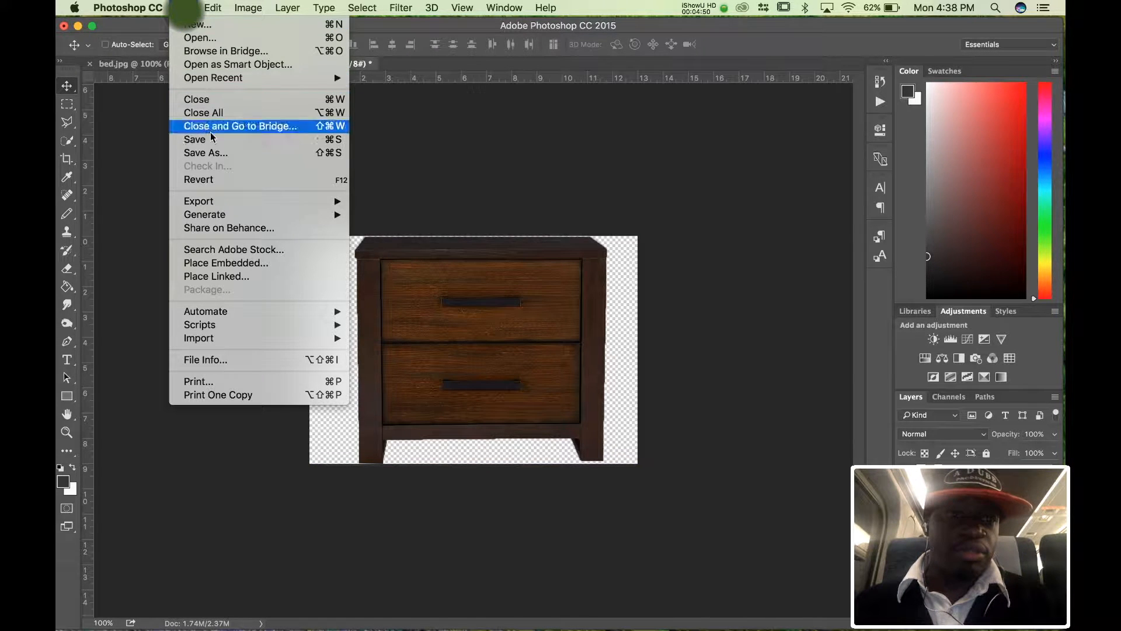
{"action": "left_click", "coordinate": [225, 143]}
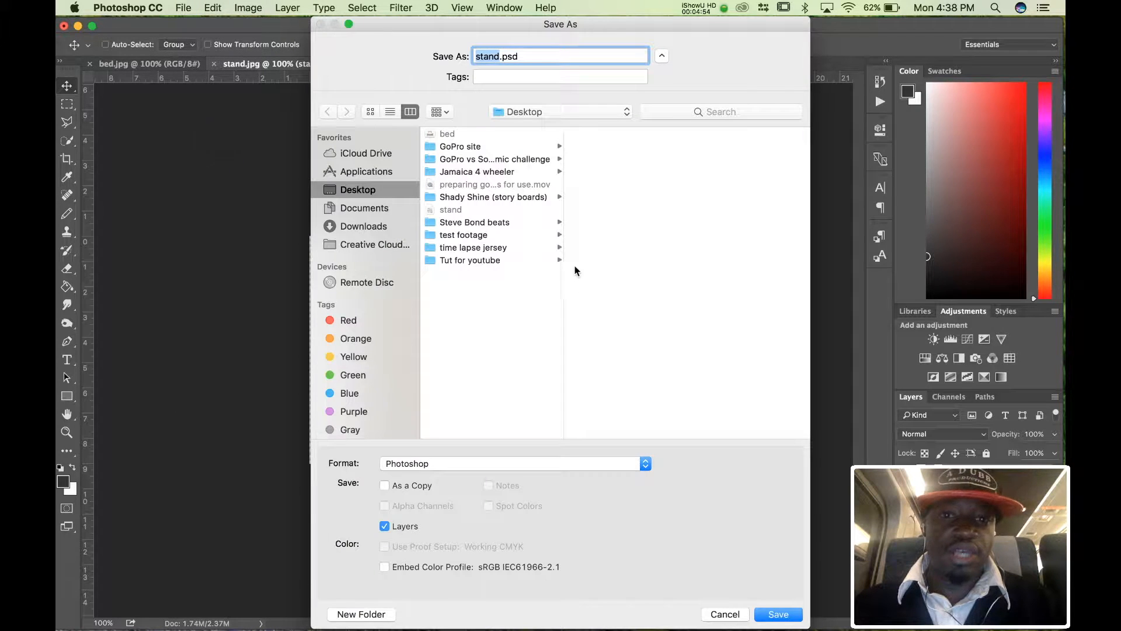
{"action": "left_click_drag", "start_coordinate": [643, 466], "coordinate": [628, 599]}
{"action": "mouse_move", "coordinate": [625, 616]}
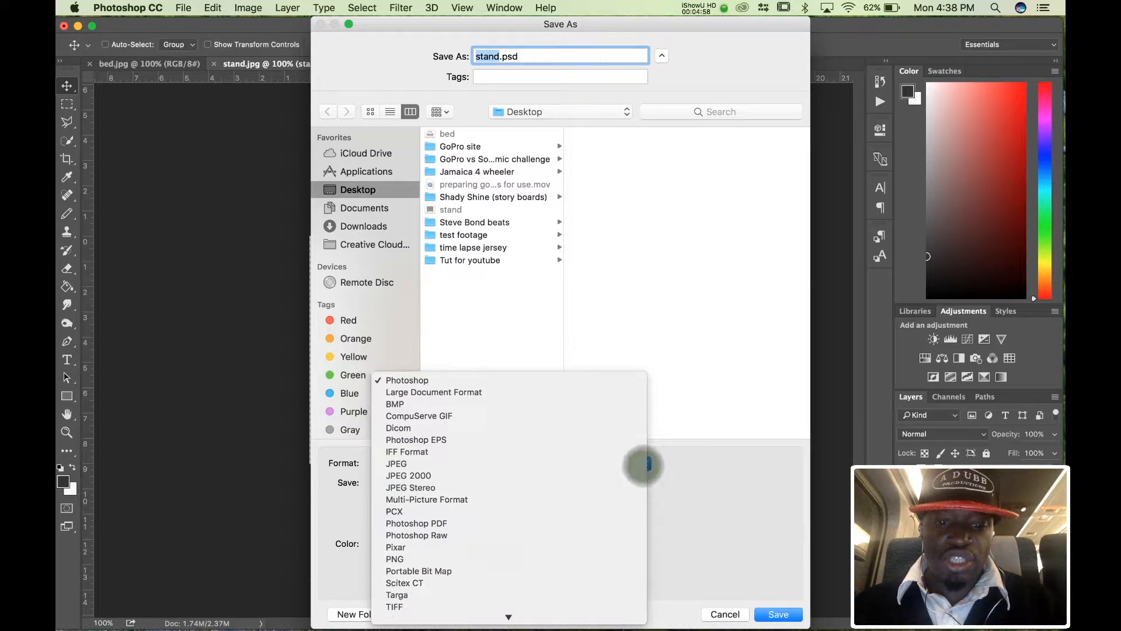
{"action": "left_click", "coordinate": [607, 547]}
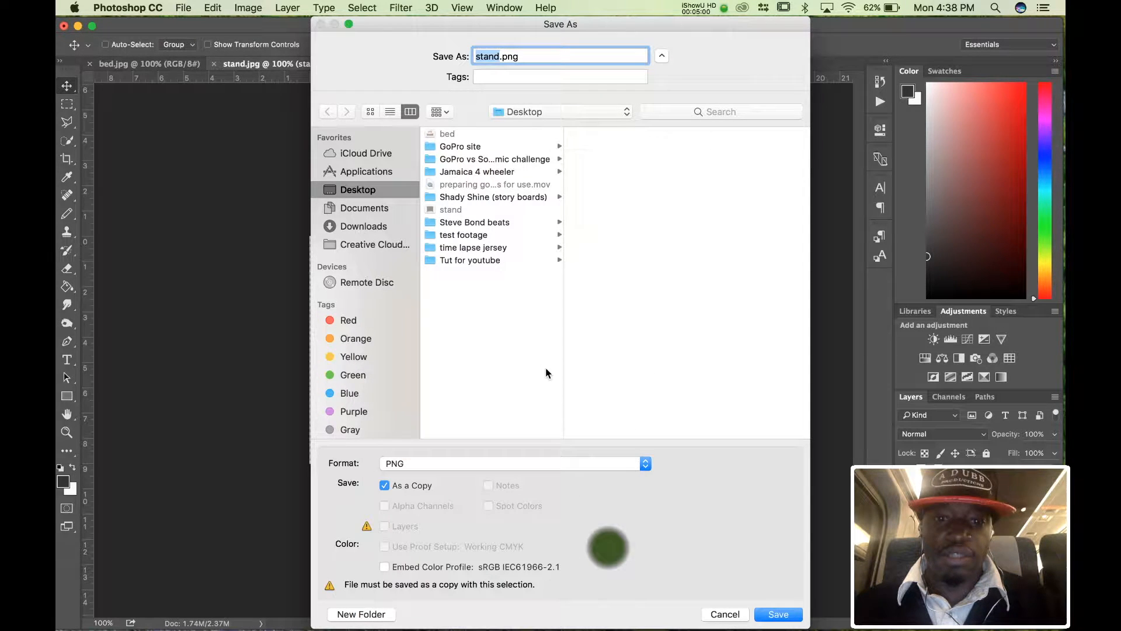
{"action": "left_click", "coordinate": [401, 190]}
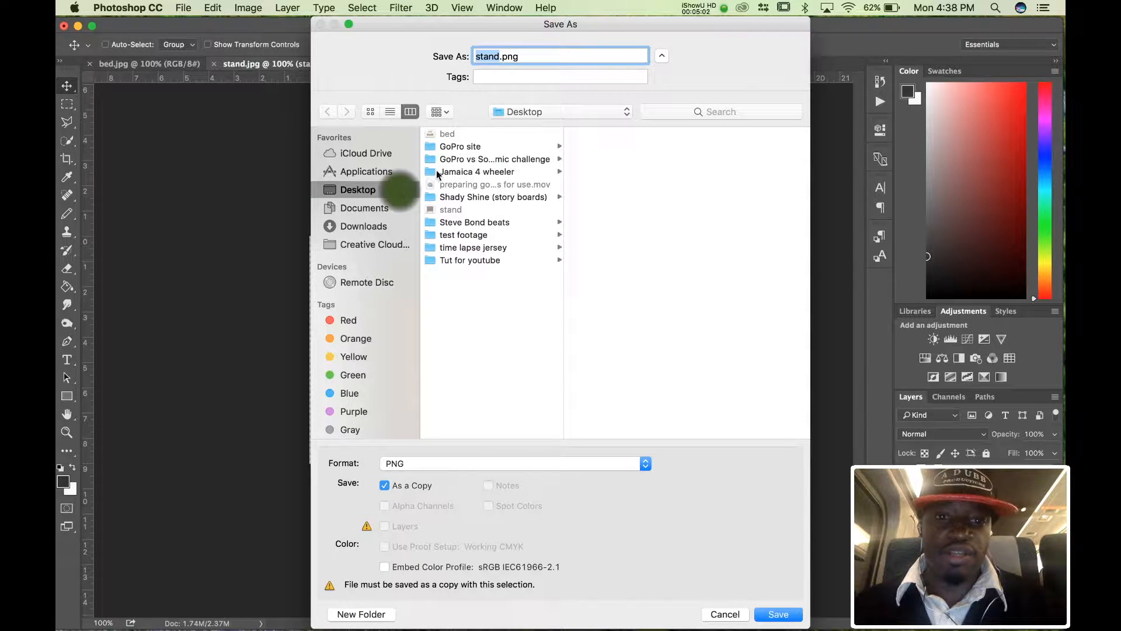
{"action": "left_click", "coordinate": [498, 57]}
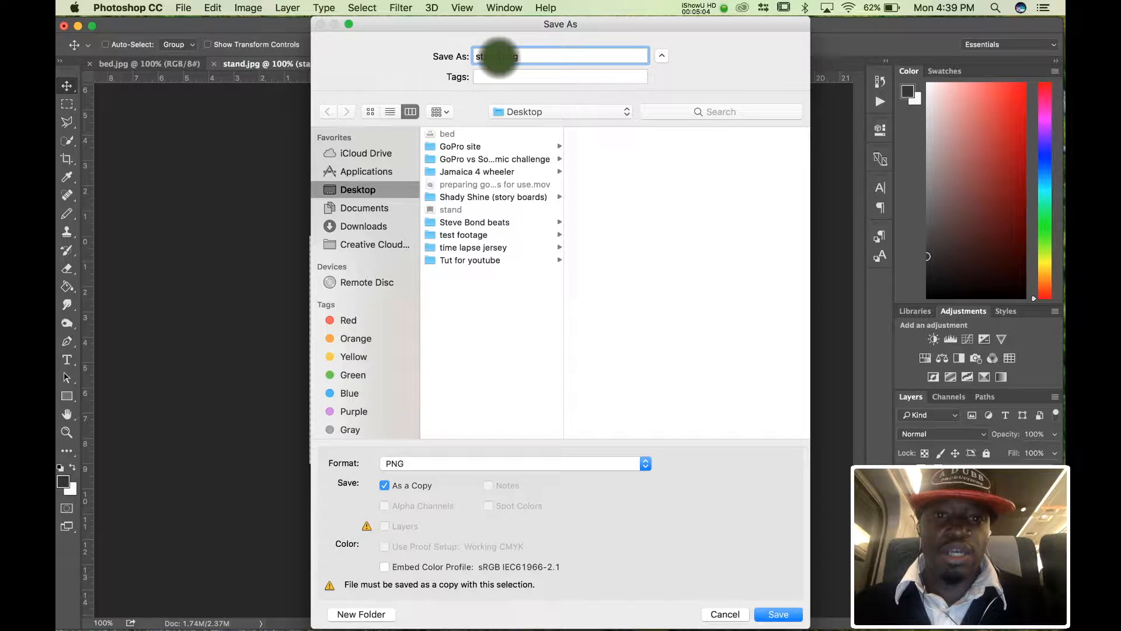
{"action": "type", "text": "1"}
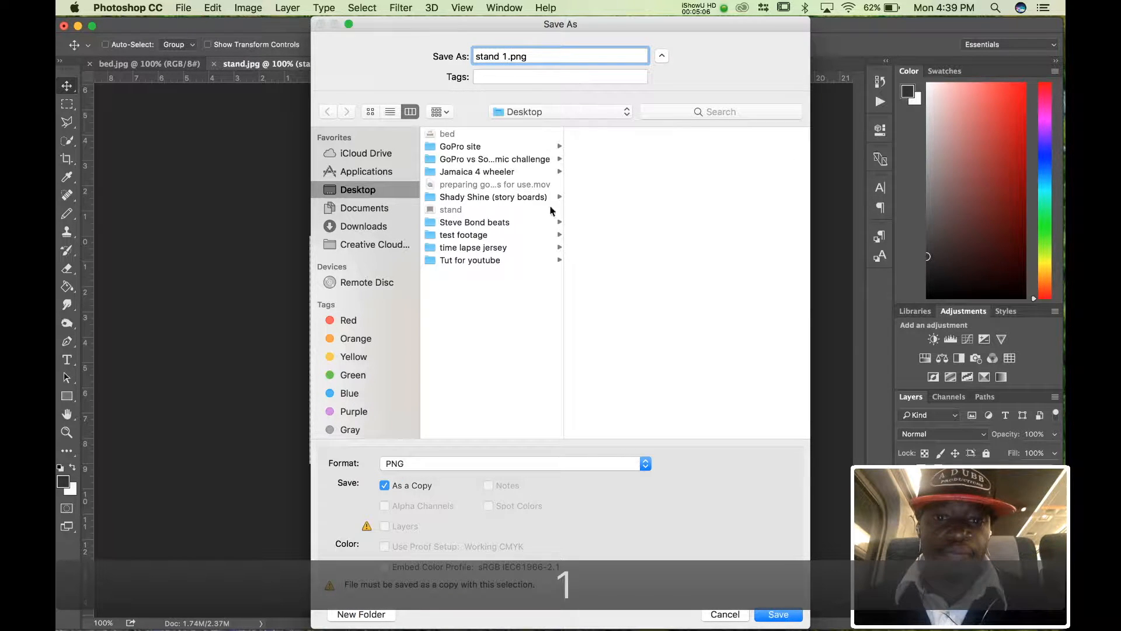
{"action": "left_click", "coordinate": [777, 613]}
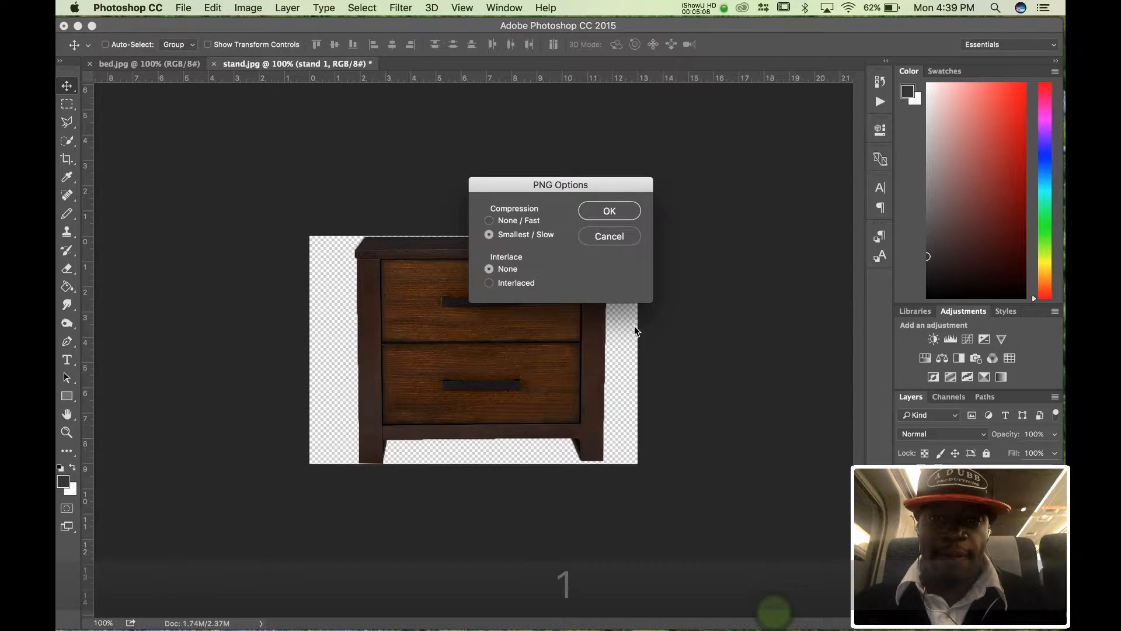
{"action": "left_click", "coordinate": [615, 209]}
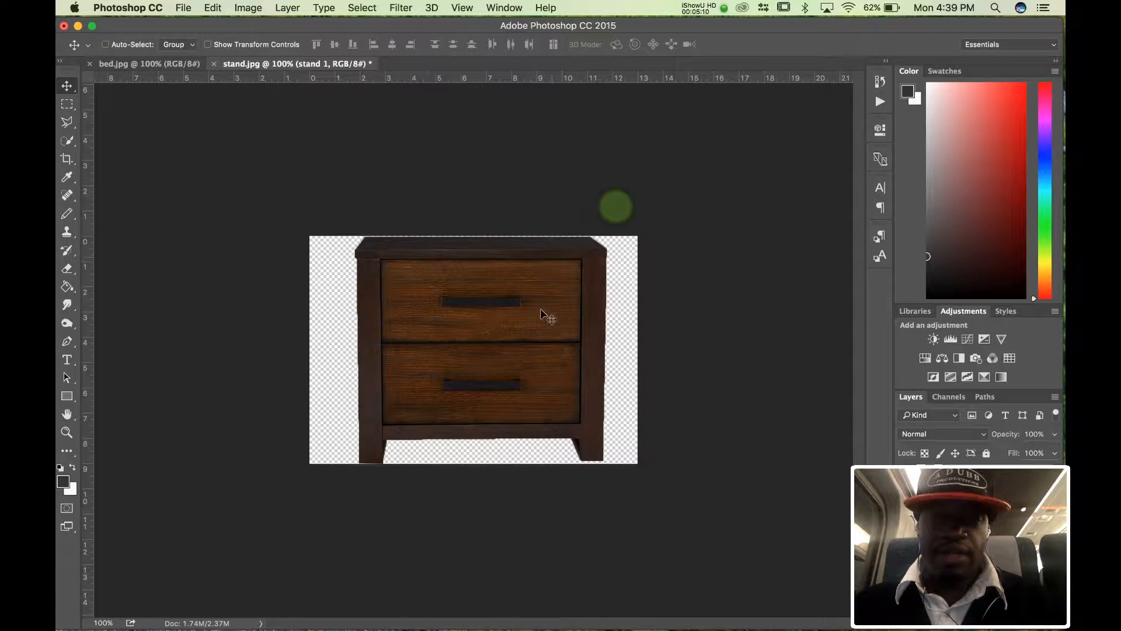
Shift the nightstand slightly back to the left and close stand.jpg without saving its changes
{"action": "mouse_move", "coordinate": [541, 320]}
{"action": "left_mouse_down"}
{"action": "mouse_move", "coordinate": [526, 328]}
{"action": "mouse_move", "coordinate": [557, 302]}
{"action": "mouse_move", "coordinate": [540, 328]}
{"action": "mouse_move", "coordinate": [533, 317]}
{"action": "left_mouse_up"}
{"action": "left_click", "coordinate": [214, 64]}
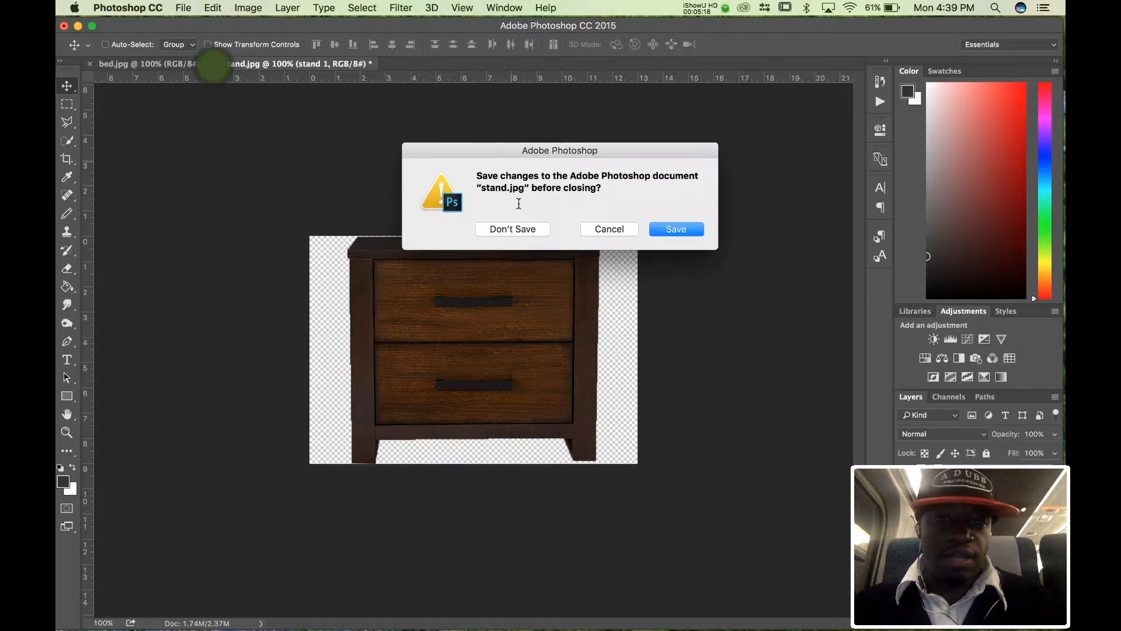
{"action": "left_click", "coordinate": [523, 227]}
Convert the background of bed.jpg into a regular layer with the default name and activate the Quick Selection Tool
{"action": "left_click", "coordinate": [173, 65]}
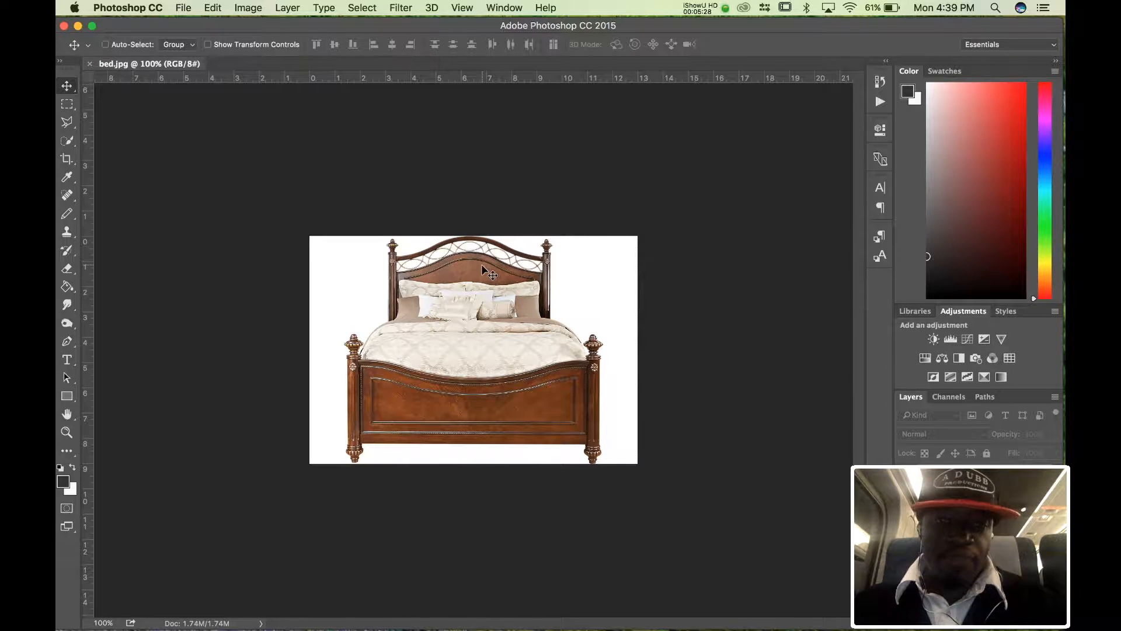
{"action": "double_click", "coordinate": [970, 474]}
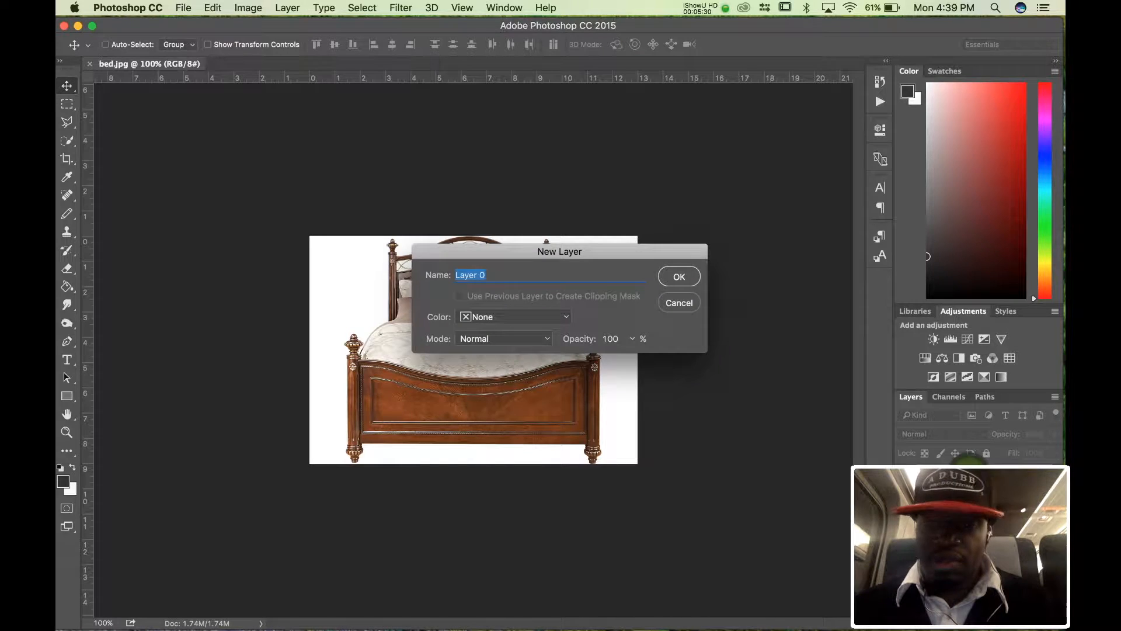
{"action": "key", "text": "Return"}
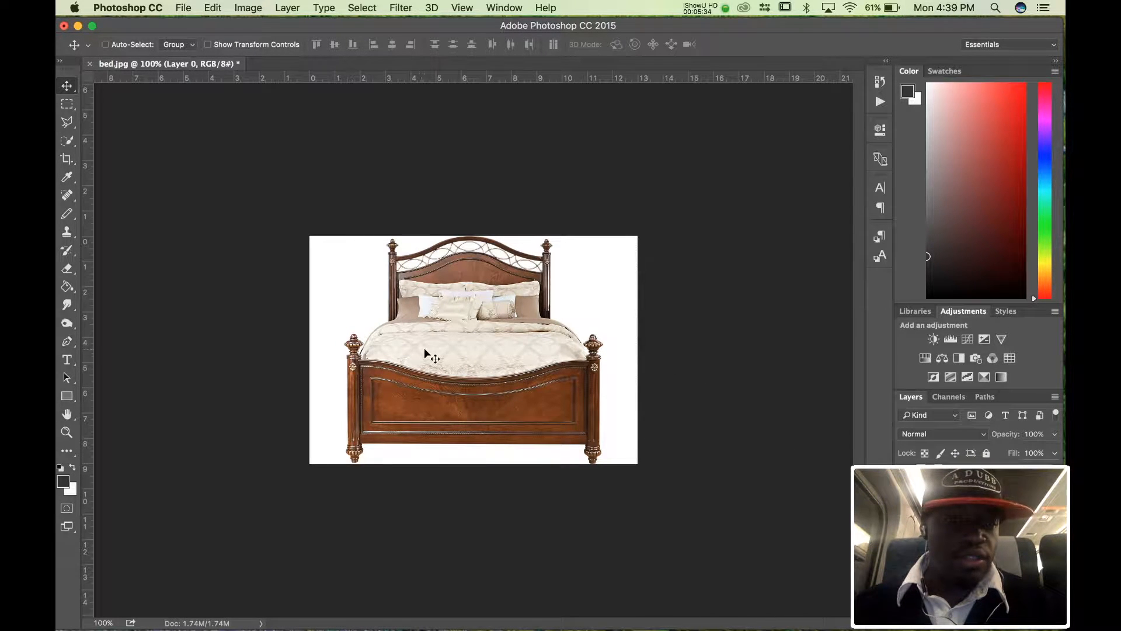
{"action": "left_click", "coordinate": [67, 141]}
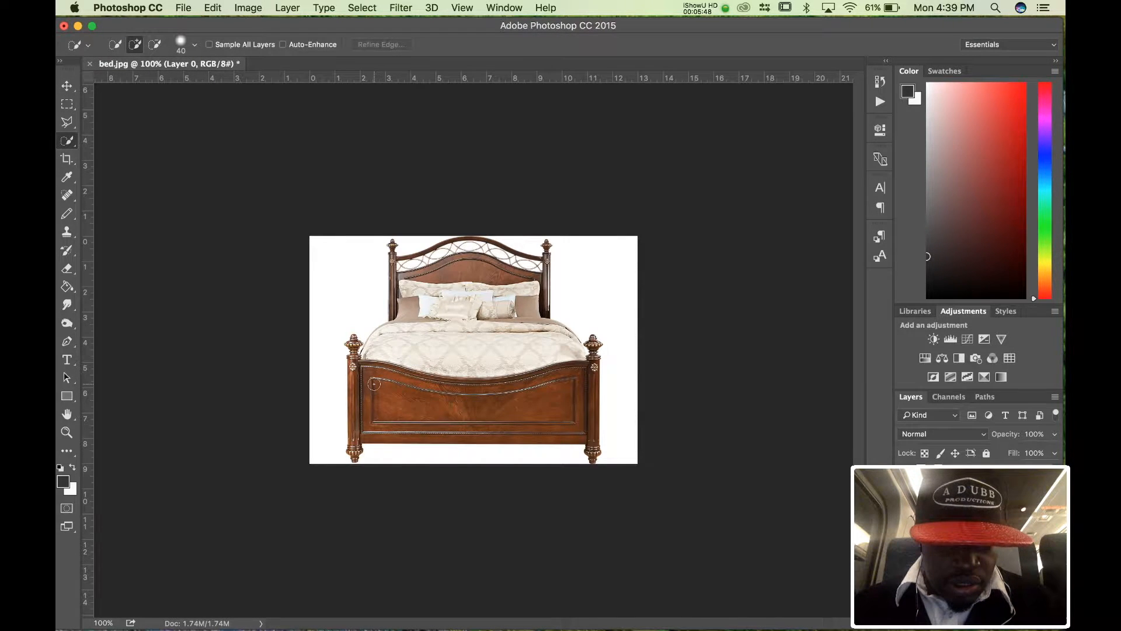
Select the whole bed, including its headboard, mattress, footboard and posts, with the Quick Selection Tool
{"action": "scroll", "coordinate": [373, 384], "scroll_direction": "up", "scroll_amount": 5}
{"action": "scroll", "coordinate": [374, 383], "scroll_direction": "up", "scroll_amount": 1}
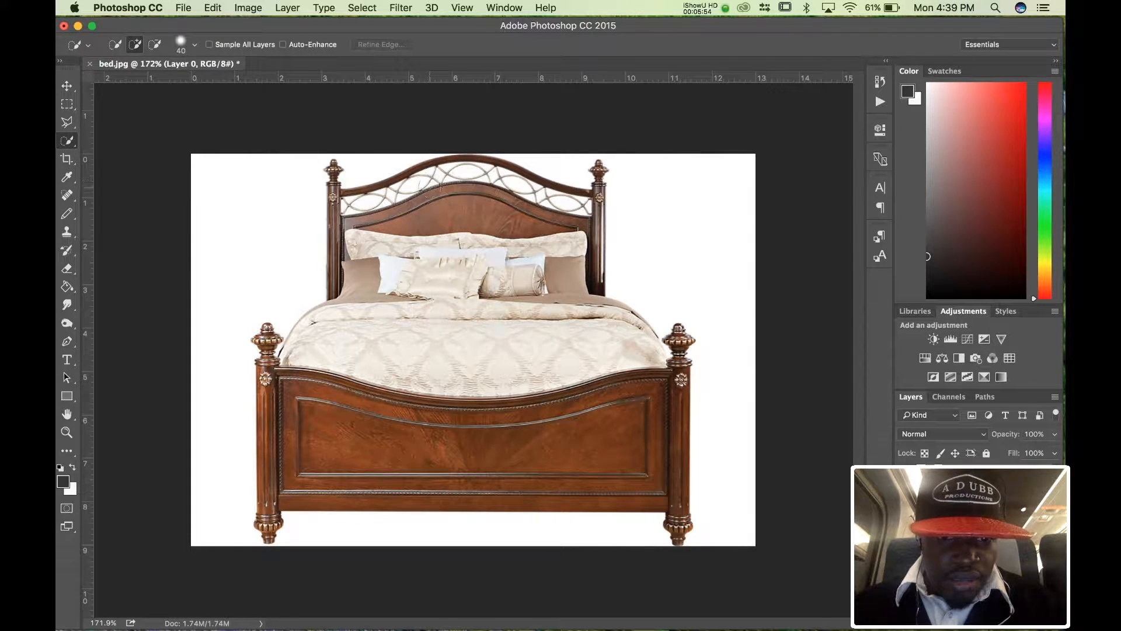
{"action": "mouse_move", "coordinate": [439, 173]}
{"action": "left_mouse_down"}
{"action": "mouse_move", "coordinate": [488, 172]}
{"action": "mouse_move", "coordinate": [560, 213]}
{"action": "mouse_move", "coordinate": [557, 298]}
{"action": "mouse_move", "coordinate": [550, 309]}
{"action": "mouse_move", "coordinate": [506, 266]}
{"action": "mouse_move", "coordinate": [400, 277]}
{"action": "mouse_move", "coordinate": [354, 379]}
{"action": "left_mouse_up"}
{"action": "left_click_drag", "start_coordinate": [368, 417], "coordinate": [485, 449]}
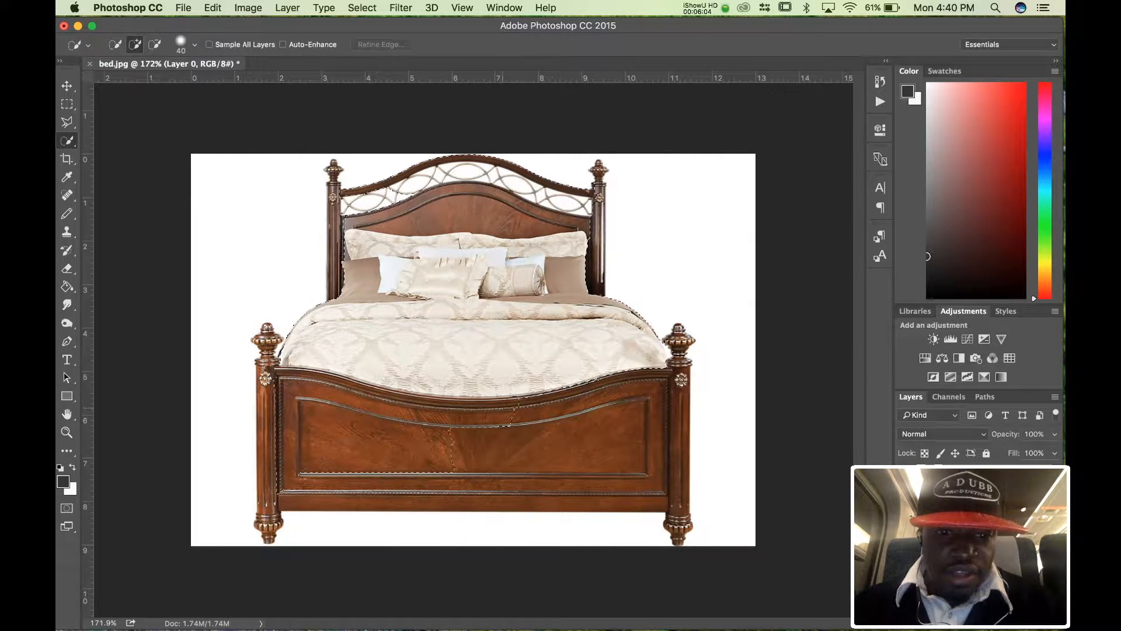
{"action": "mouse_move", "coordinate": [547, 422]}
{"action": "left_mouse_down"}
{"action": "mouse_move", "coordinate": [594, 380]}
{"action": "mouse_move", "coordinate": [611, 411]}
{"action": "left_mouse_up"}
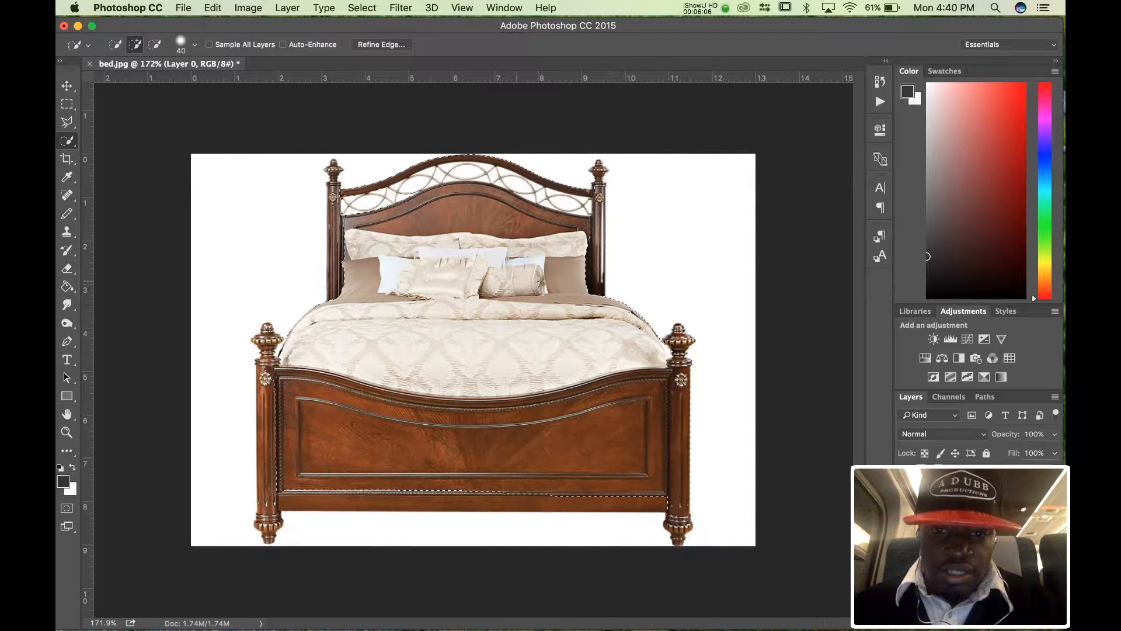
{"action": "left_click_drag", "start_coordinate": [591, 205], "coordinate": [596, 261]}
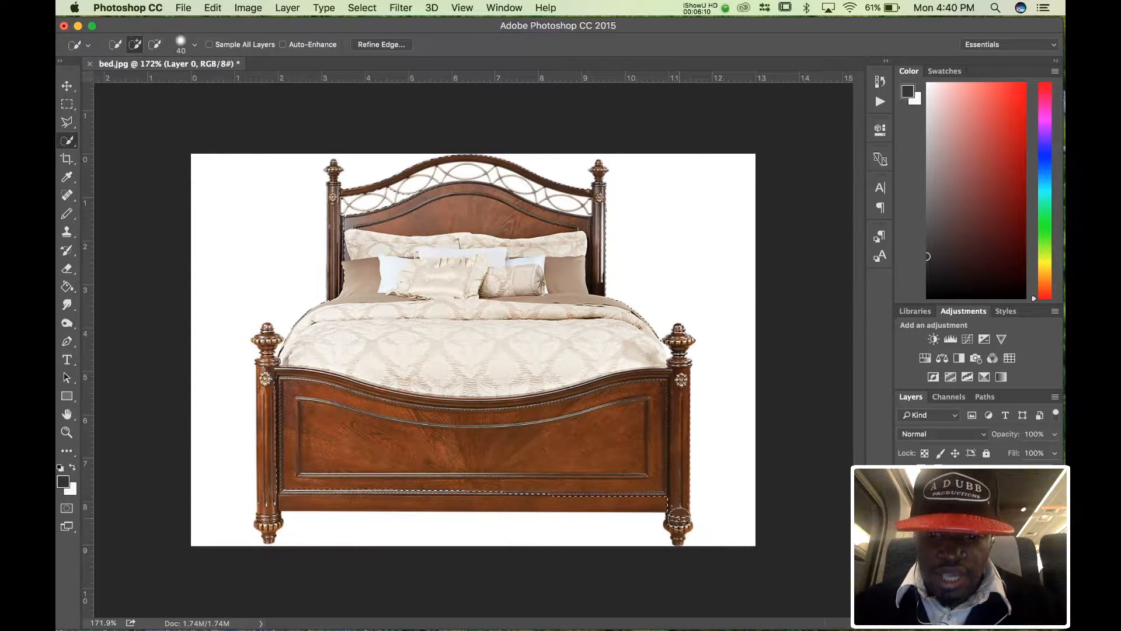
{"action": "left_click", "coordinate": [677, 522]}
{"action": "mouse_move", "coordinate": [652, 496]}
{"action": "left_mouse_down"}
{"action": "mouse_move", "coordinate": [314, 480]}
{"action": "mouse_move", "coordinate": [266, 494]}
{"action": "left_mouse_up"}
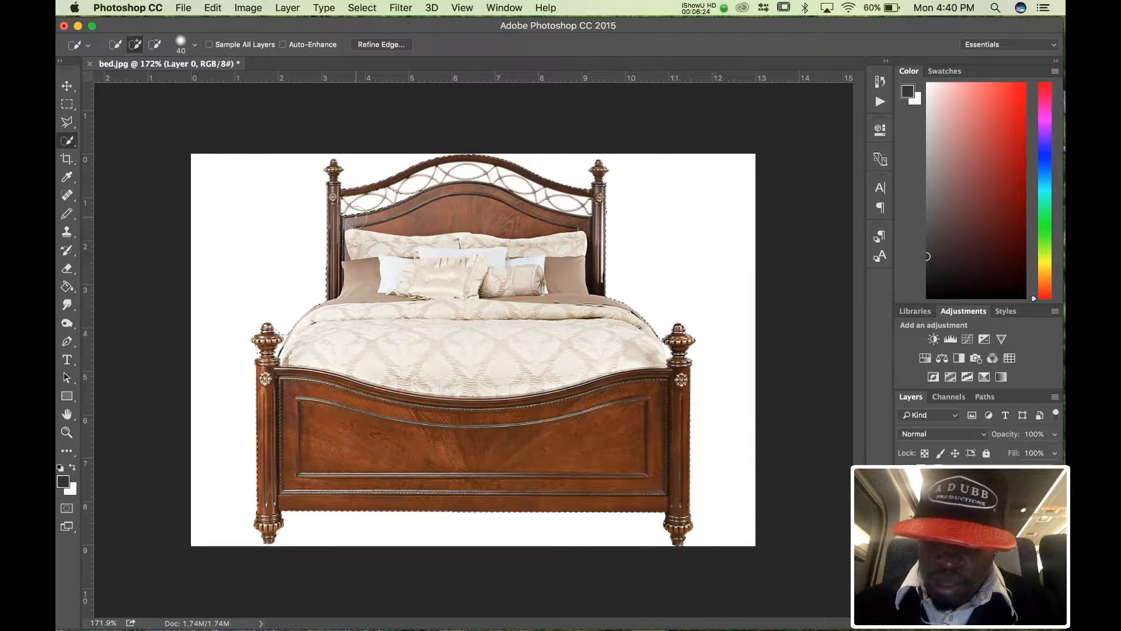
Reduce the Quick Selection brush size to 15 px for finer selection work
{"action": "key", "text": "bracketleft"}
{"action": "key", "text": "bracketleft"}
{"action": "key", "text": "bracketleft"}
{"action": "key", "text": "bracketleft"}
{"action": "key", "text": "bracketleft"}
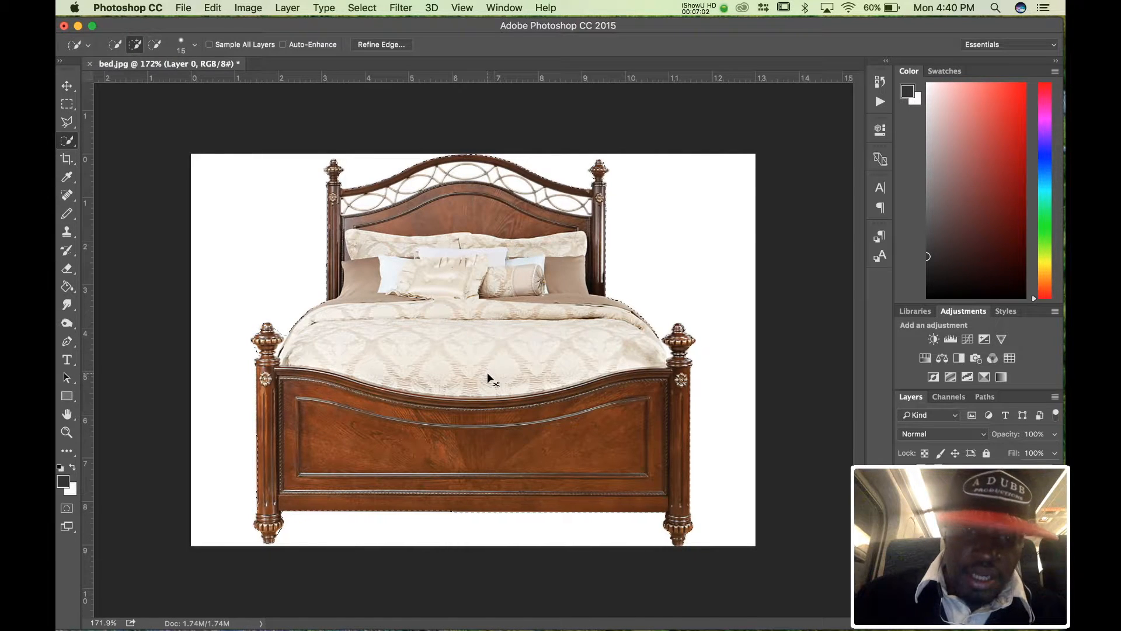
Invert the bed selection, delete the white background around the bed and deselect everything
{"action": "key", "text": "super+shift+i"}
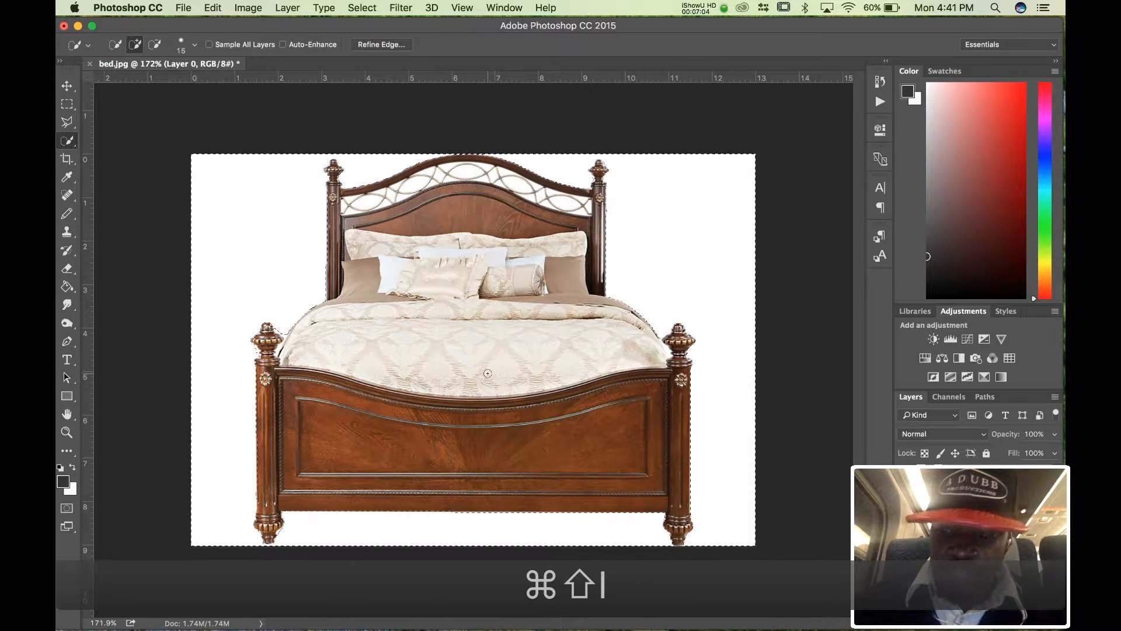
{"action": "key", "text": "Delete"}
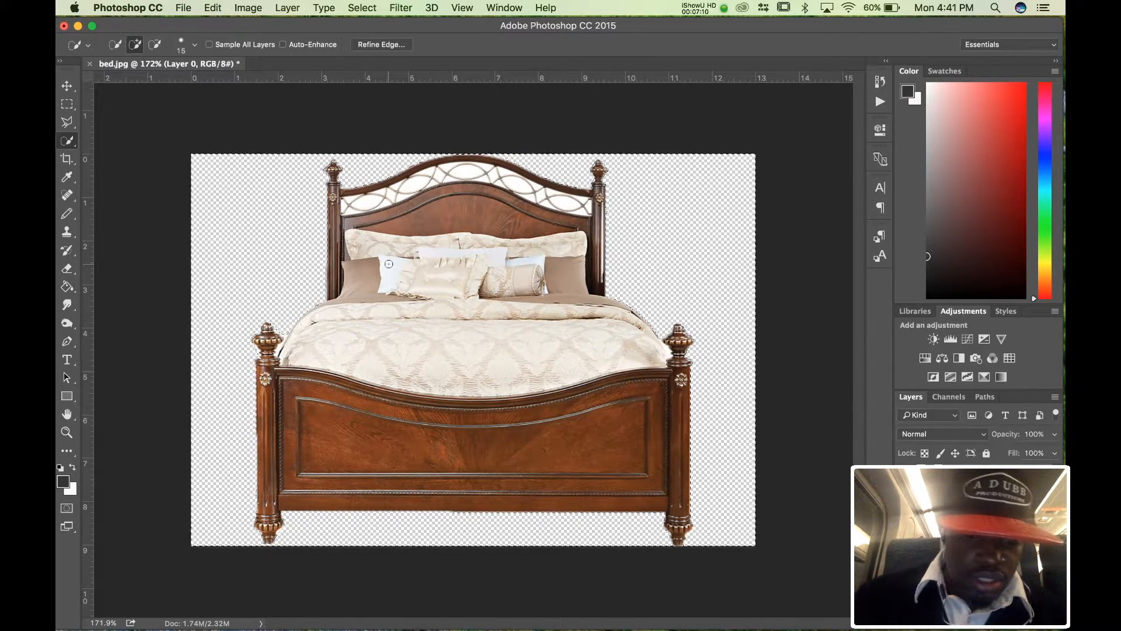
{"action": "key", "text": "super+d"}
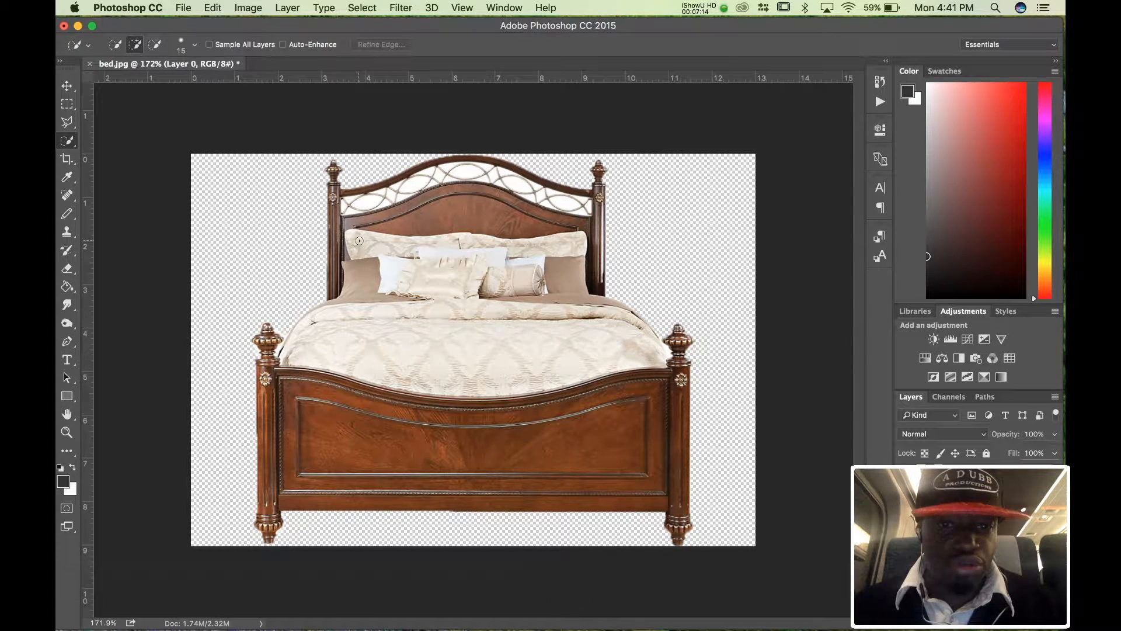
{"action": "left_click_drag", "start_coordinate": [364, 201], "coordinate": [372, 202]}
{"action": "key", "text": "super+d"}
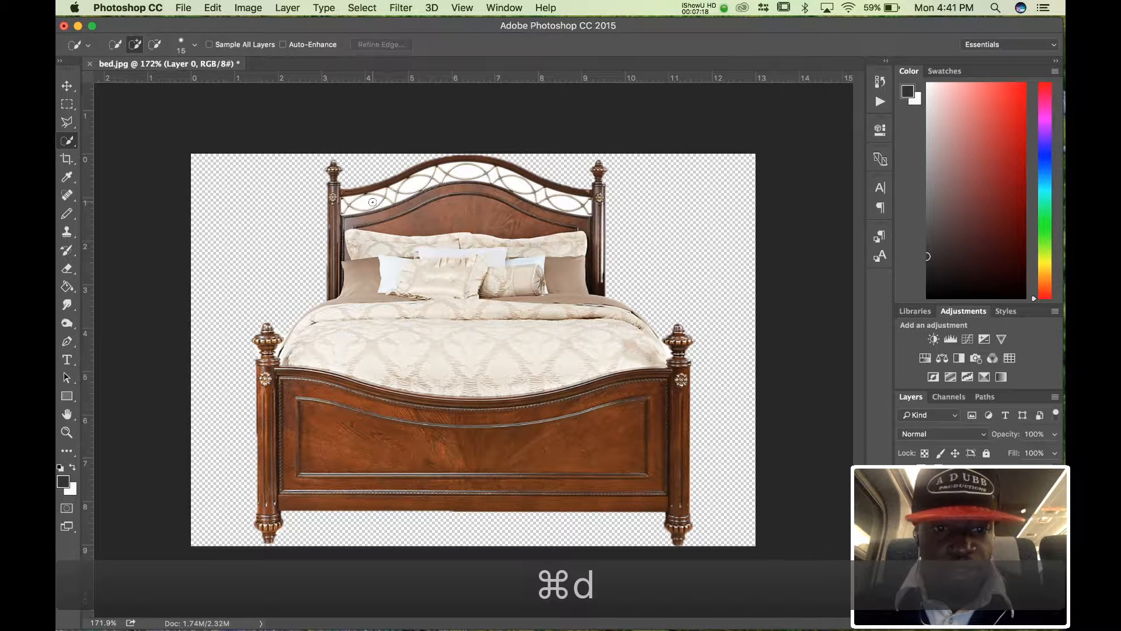
{"action": "left_click", "coordinate": [184, 8]}
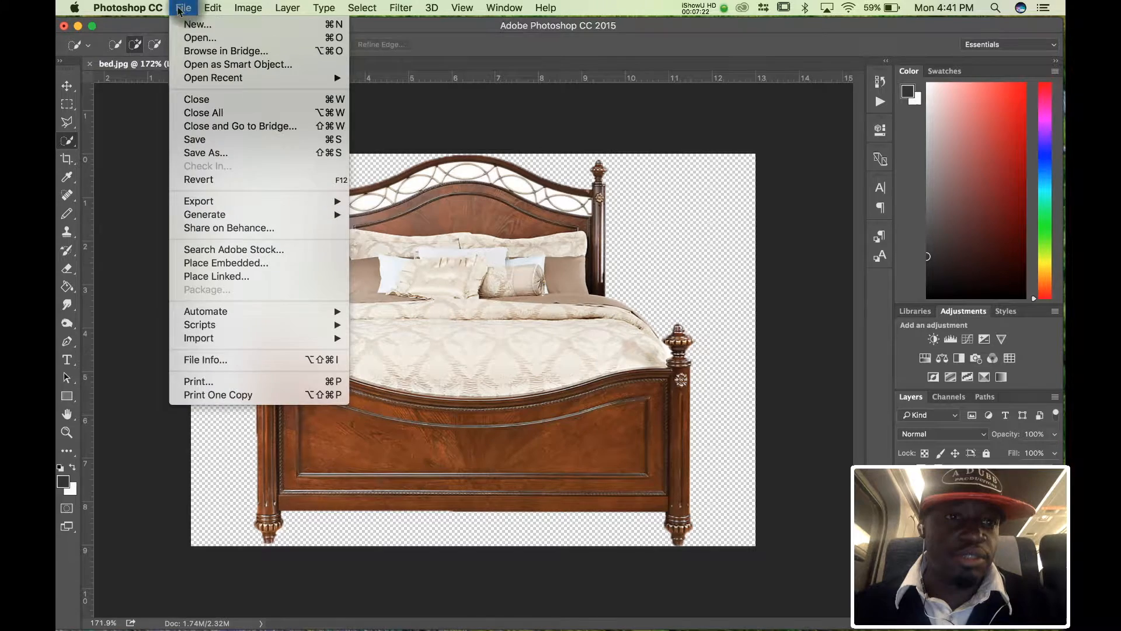
{"action": "mouse_move", "coordinate": [240, 5]}
{"action": "left_click", "coordinate": [272, 116]}
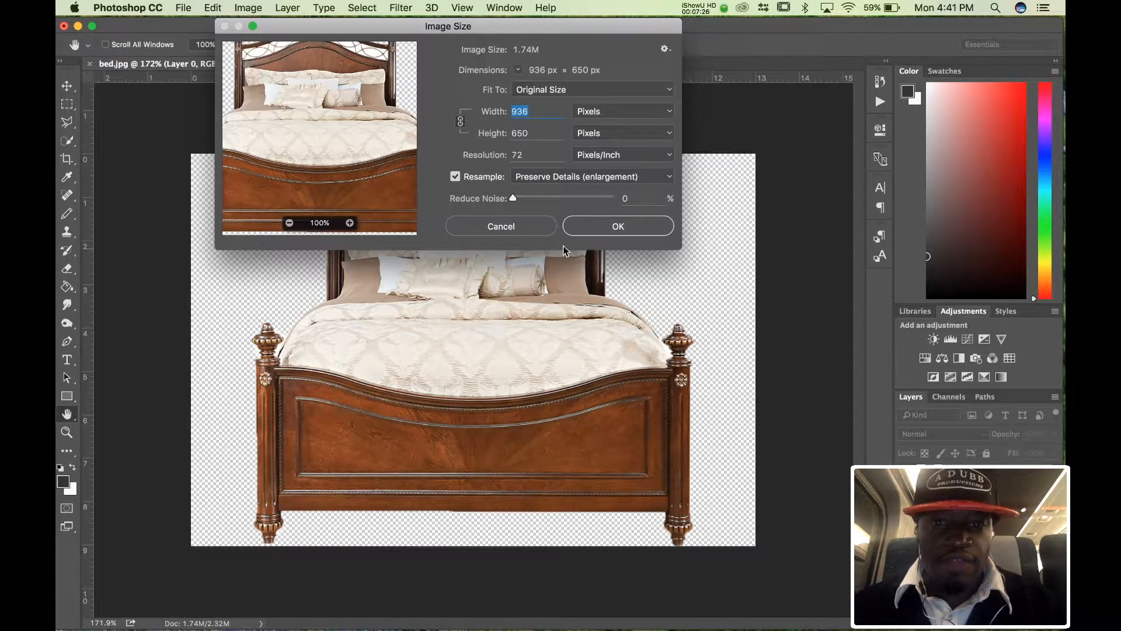
{"action": "key", "text": "Return"}
{"action": "key", "text": "w"}
{"action": "left_click", "coordinate": [183, 7]}
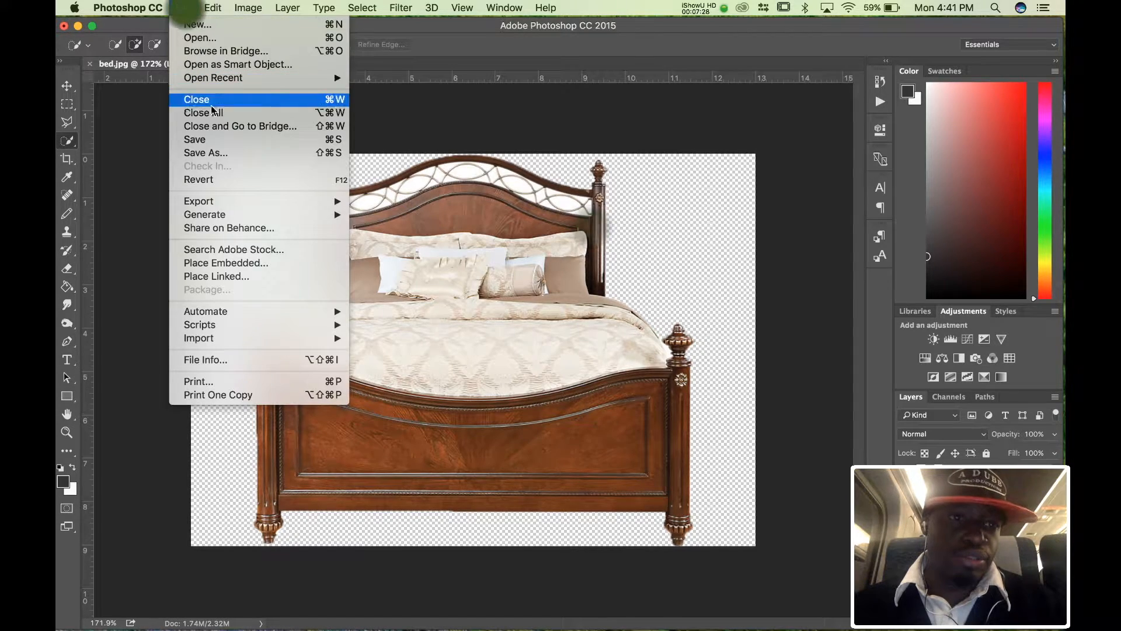
{"action": "left_click", "coordinate": [220, 150]}
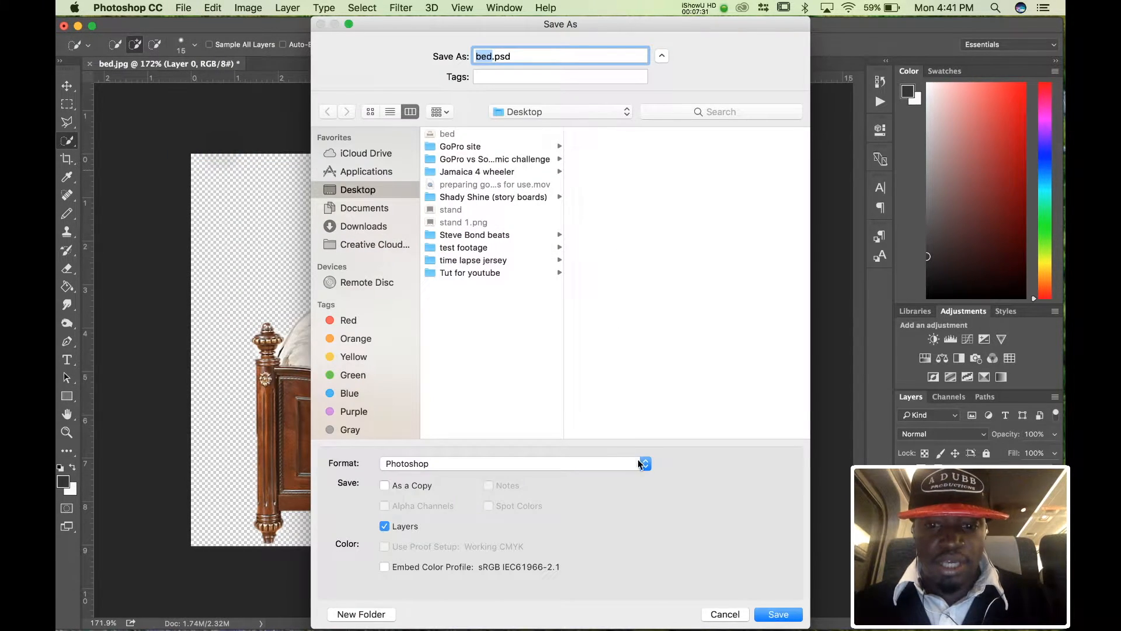
{"action": "left_click", "coordinate": [639, 462]}
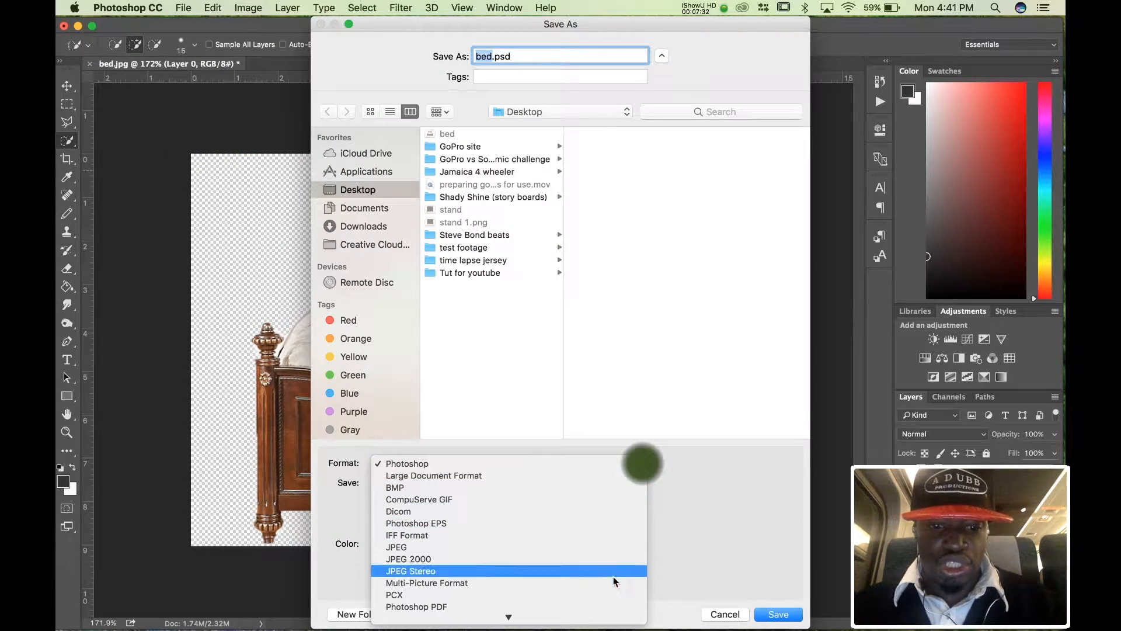
{"action": "left_click", "coordinate": [591, 547]}
{"action": "left_click", "coordinate": [739, 610]}
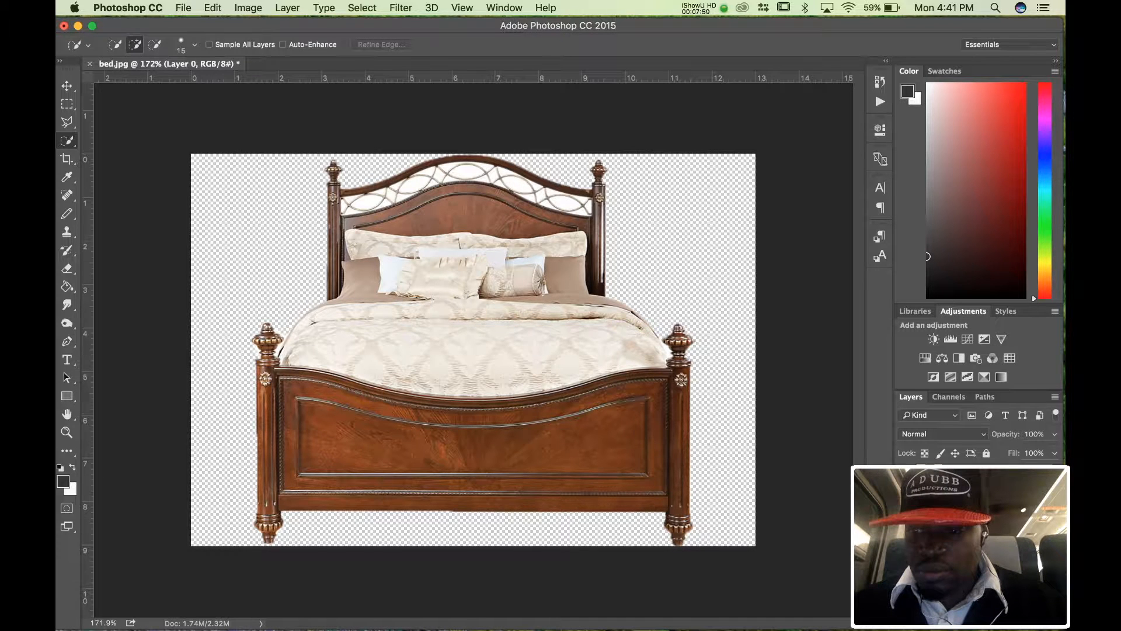
Duplicate the bed cutout layer within bed.jpg and name the duplicate "copy1"
{"action": "right_click", "coordinate": [974, 478]}
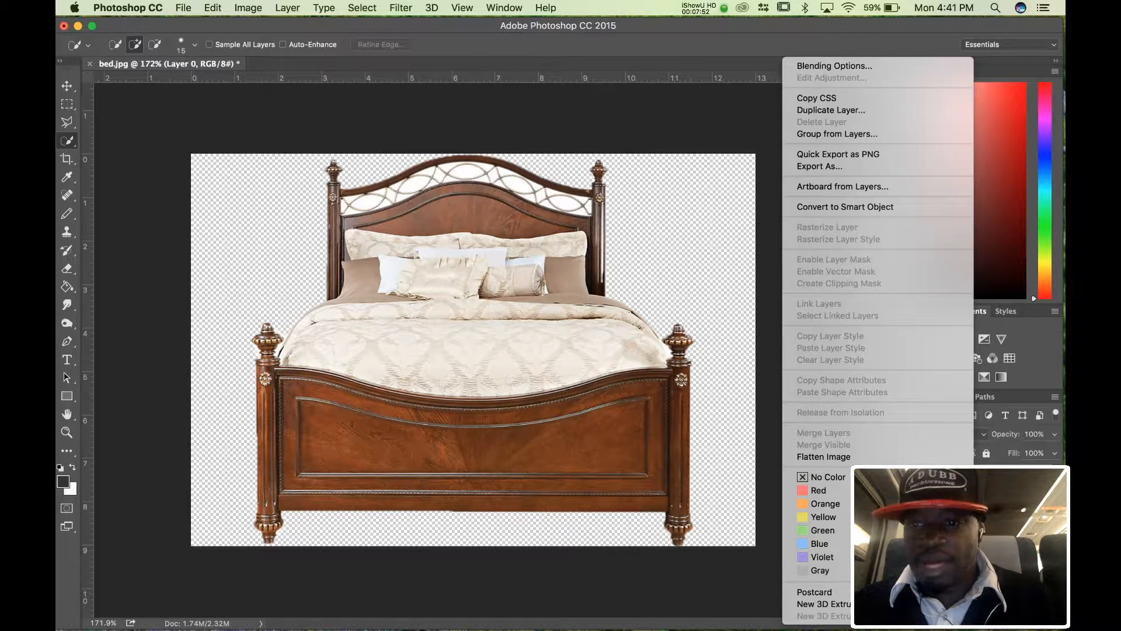
{"action": "left_click", "coordinate": [878, 111]}
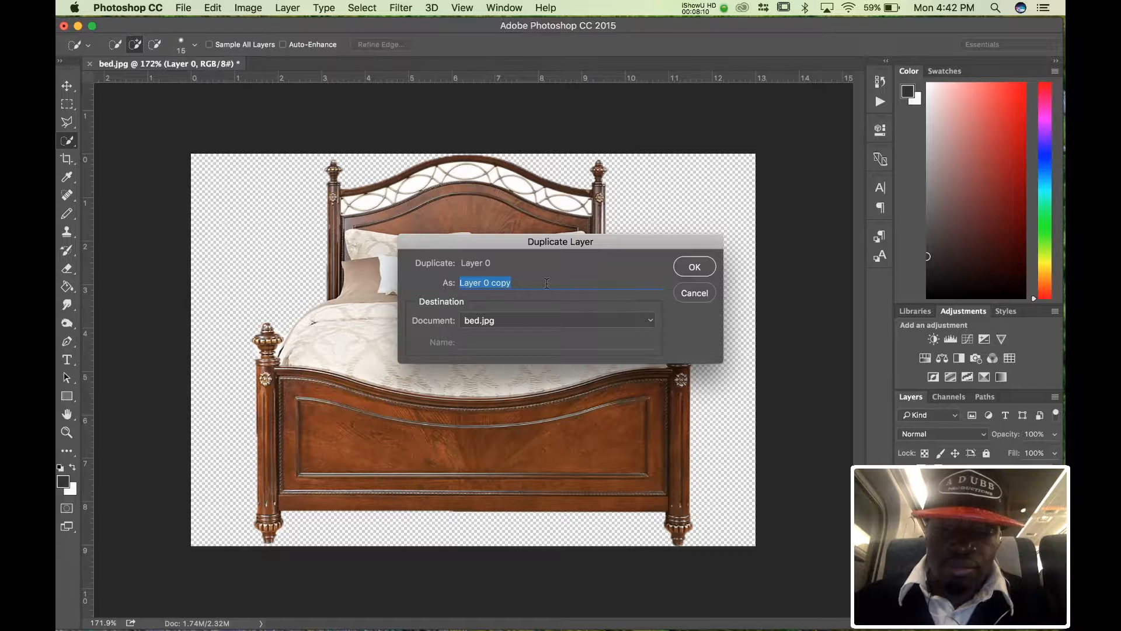
{"action": "type", "text": "copy1"}
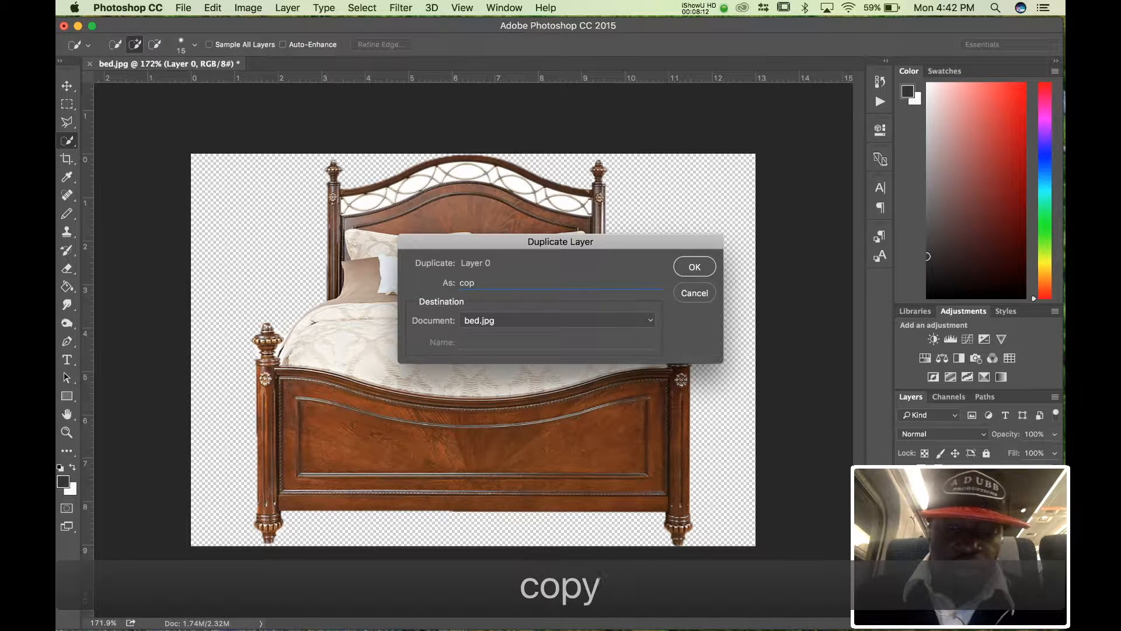
{"action": "left_click", "coordinate": [688, 269]}
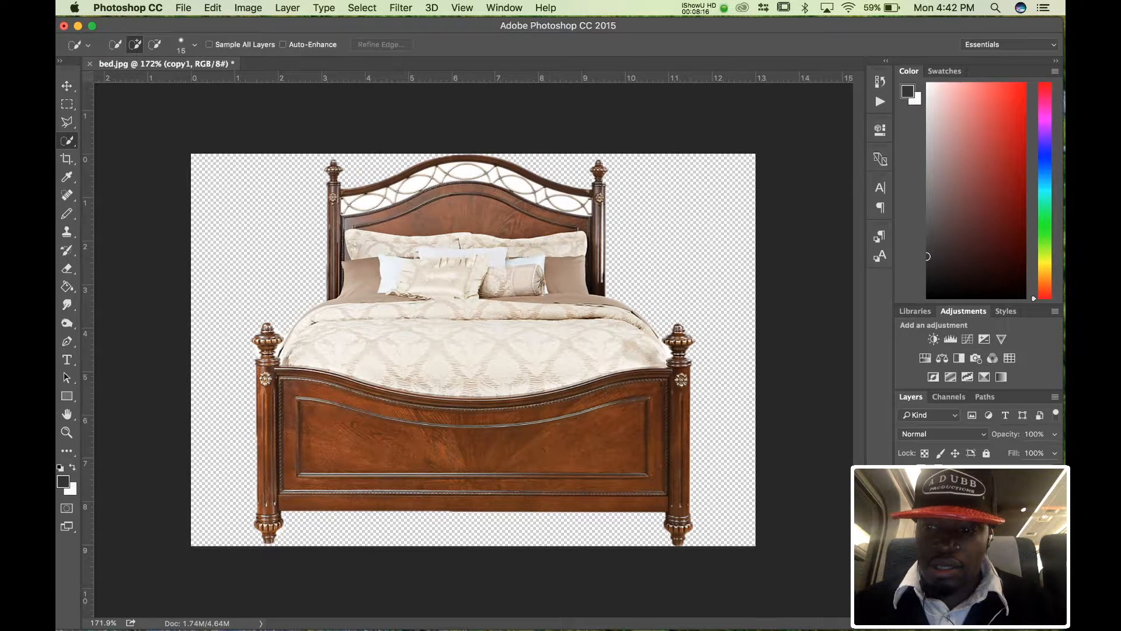
Duplicate the copy1 layer within bed.jpg and name the duplicate "copy2"
{"action": "right_click", "coordinate": [958, 476]}
{"action": "left_click", "coordinate": [863, 111]}
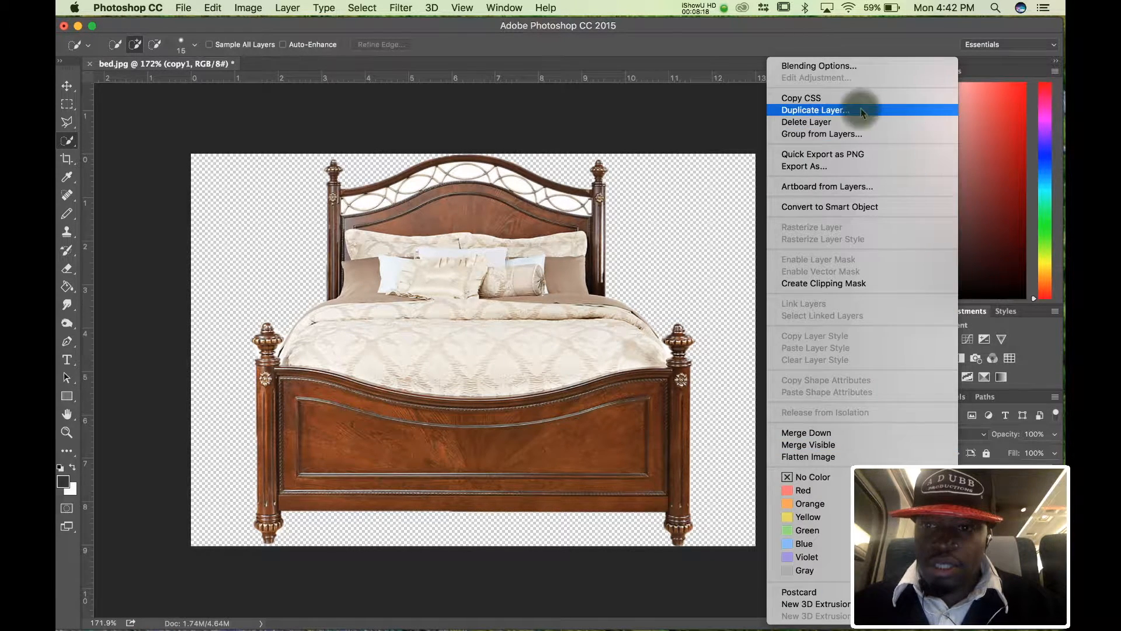
{"action": "type", "text": "copy2"}
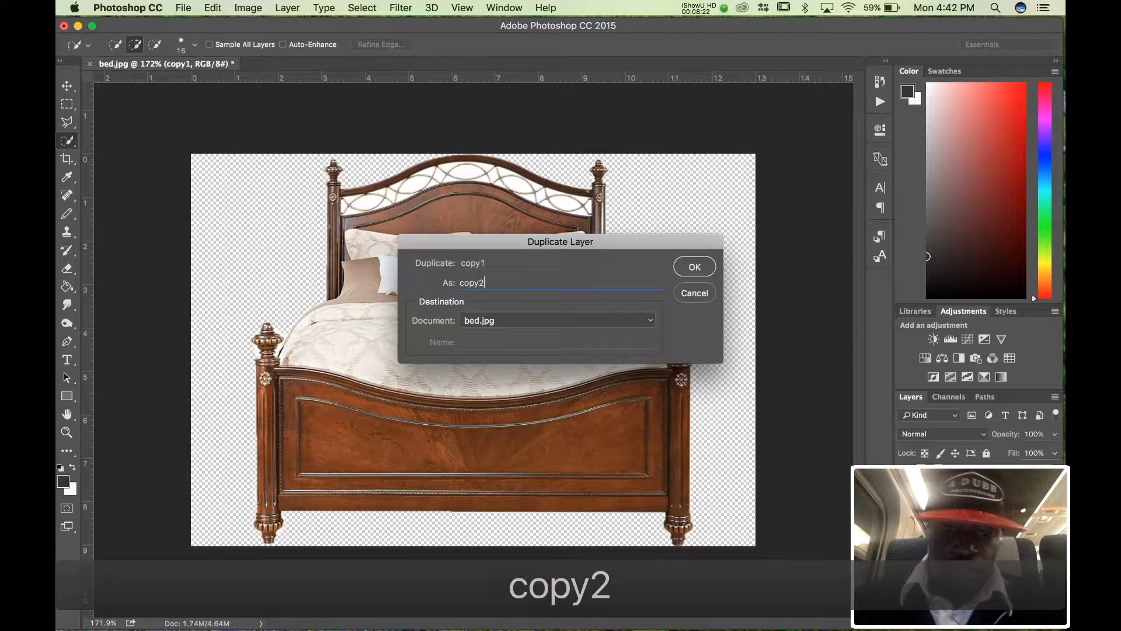
{"action": "left_click", "coordinate": [695, 266]}
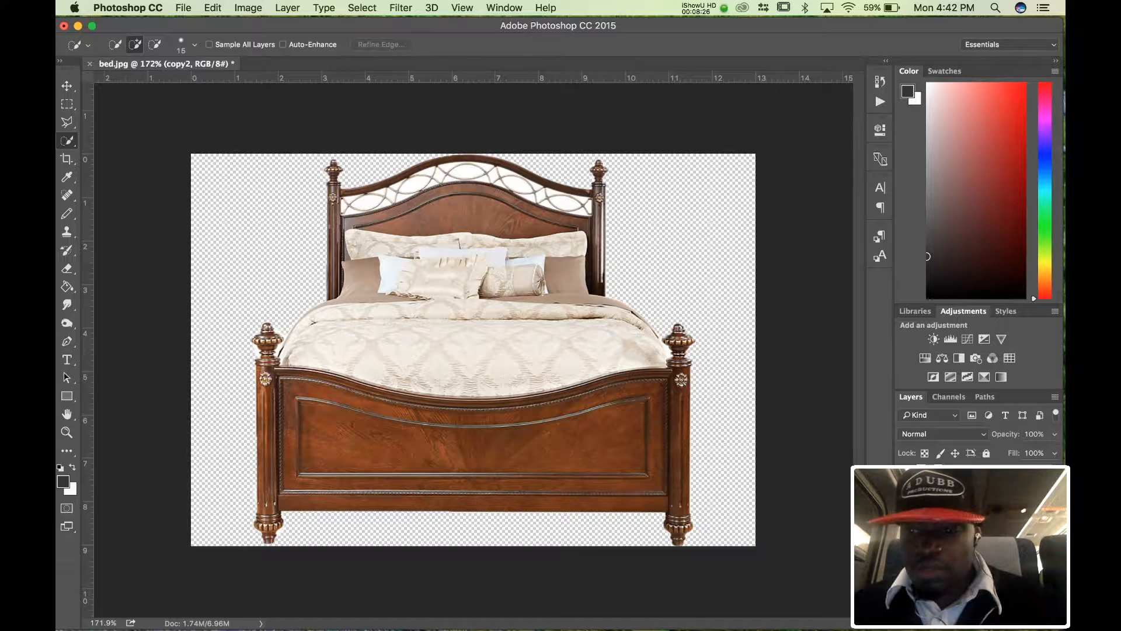
Rename the source layer of the bed cutout, Layer 0, as "original"
{"action": "double_click", "coordinate": [963, 520]}
{"action": "type", "text": "pr"}
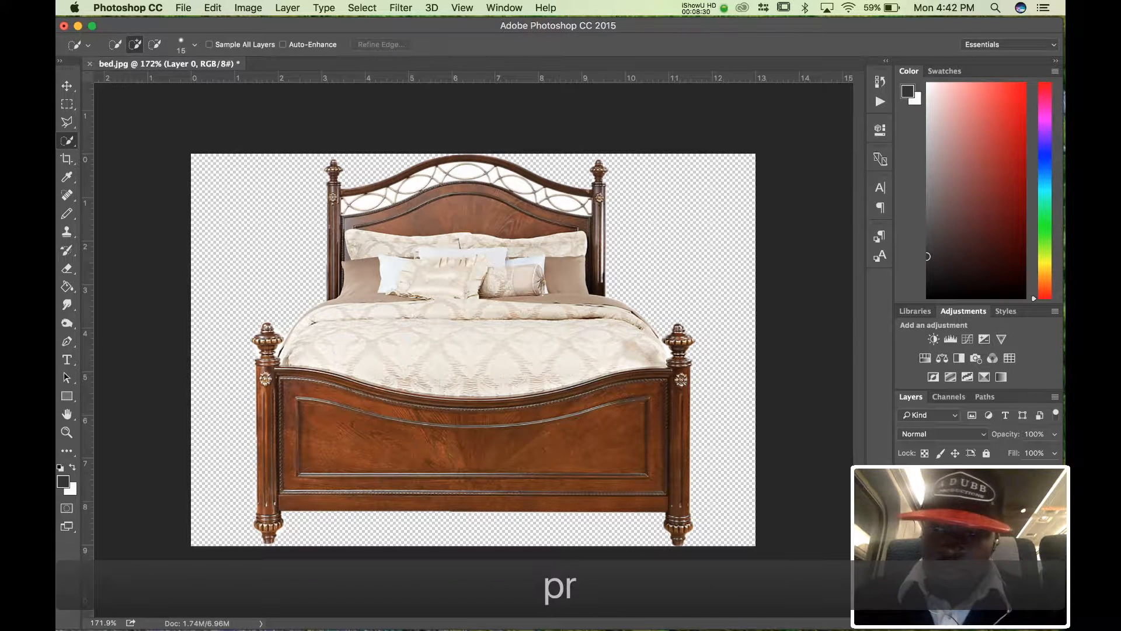
{"action": "key", "text": "BackSpace"}
{"action": "key", "text": "BackSpace"}
{"action": "type", "text": "ori"}
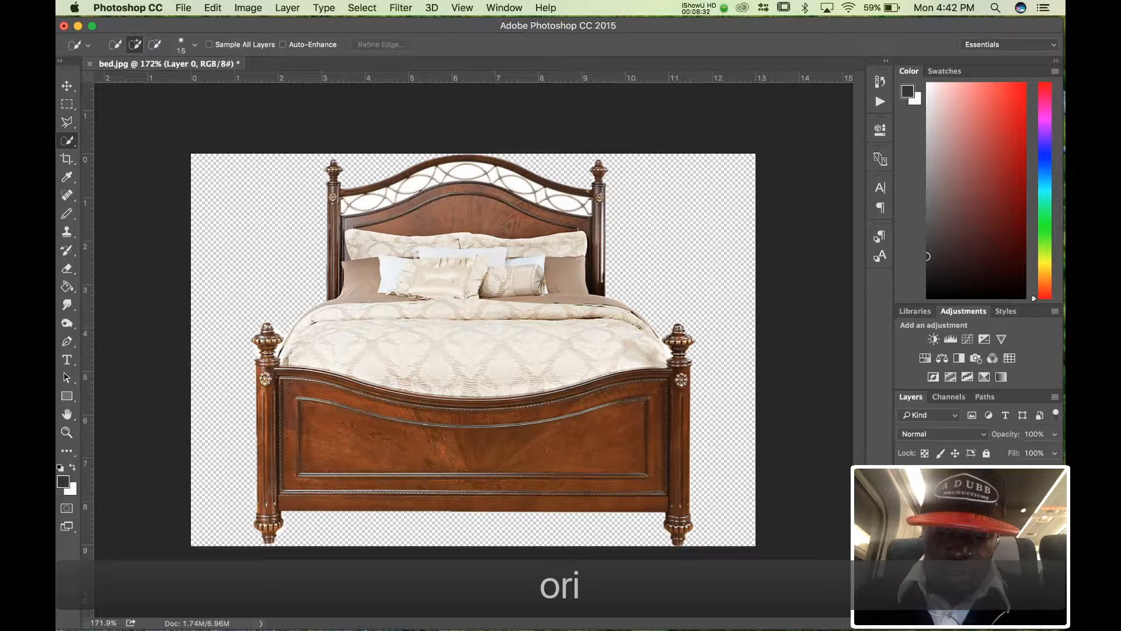
{"action": "type", "text": "ginal"}
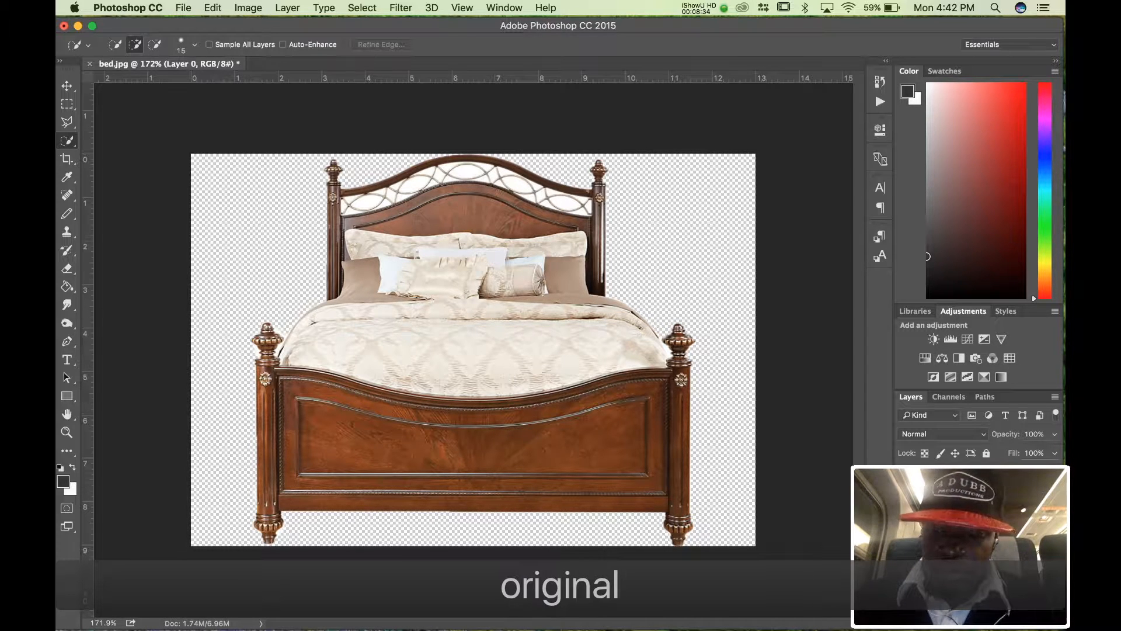
{"action": "key", "text": "Return"}
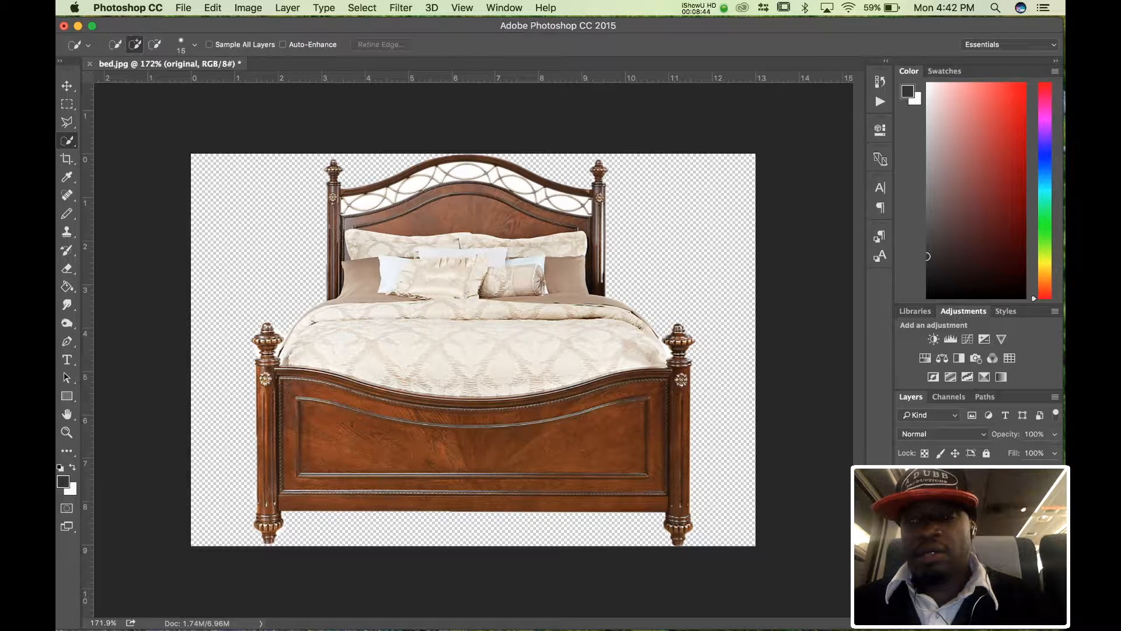
Hide the original and copy2 layers and rename the copy1 layer as "footboard"
{"action": "left_click", "coordinate": [905, 498]}
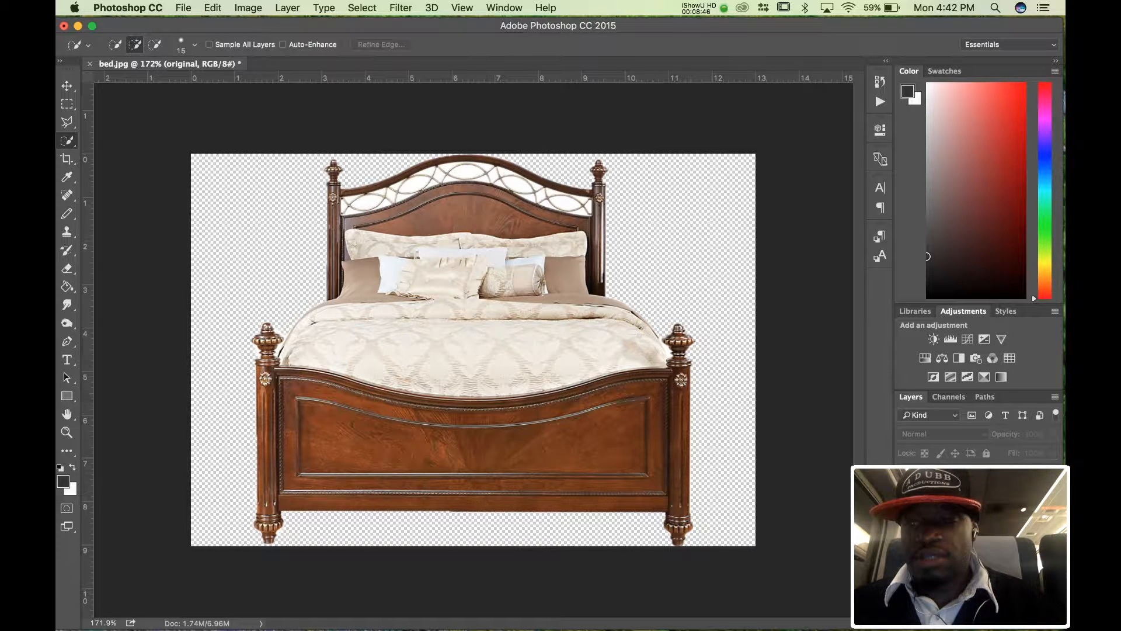
{"action": "left_click", "coordinate": [904, 479]}
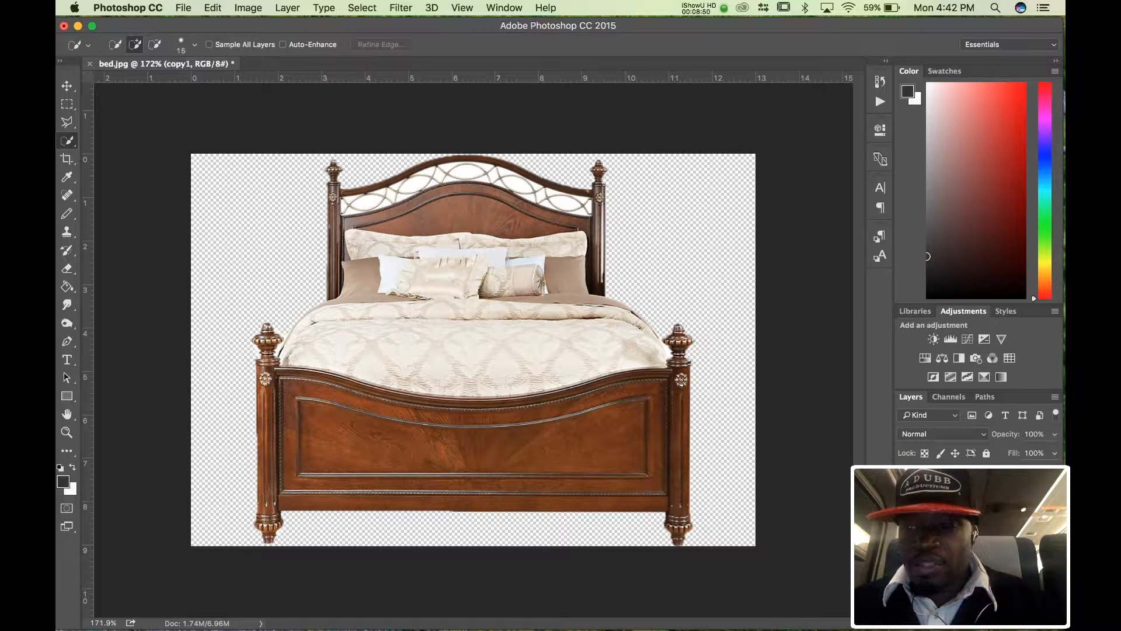
{"action": "right_click", "coordinate": [958, 481]}
{"action": "left_click", "coordinate": [957, 481]}
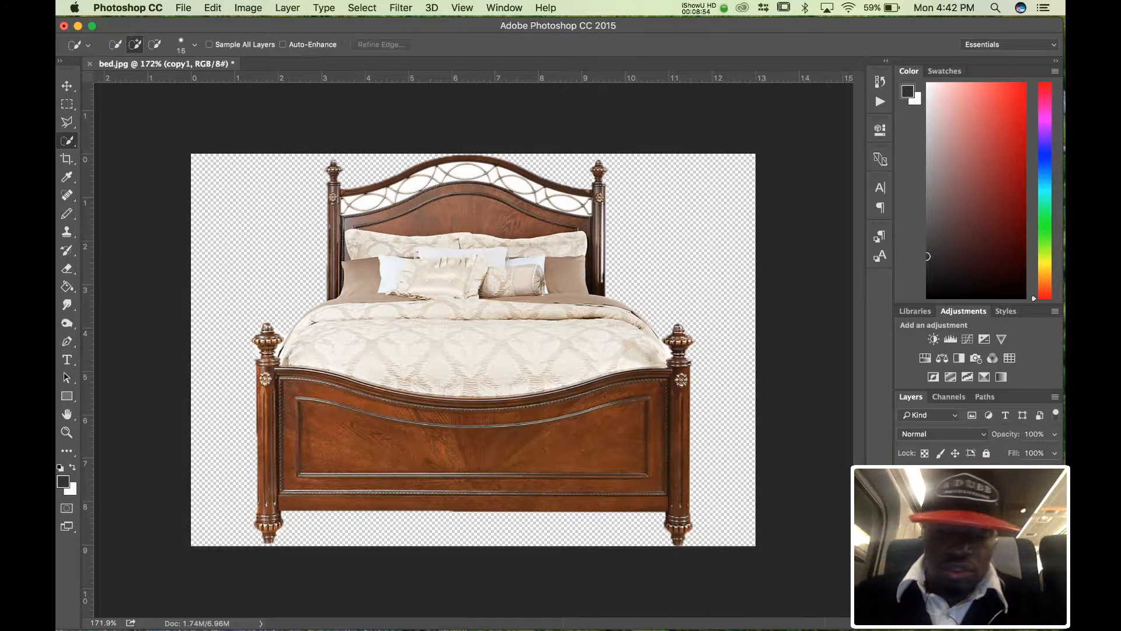
{"action": "type", "text": "footboard"}
{"action": "key", "text": "Return"}
Rename the copy2 layer as "body"
{"action": "double_click", "coordinate": [958, 497]}
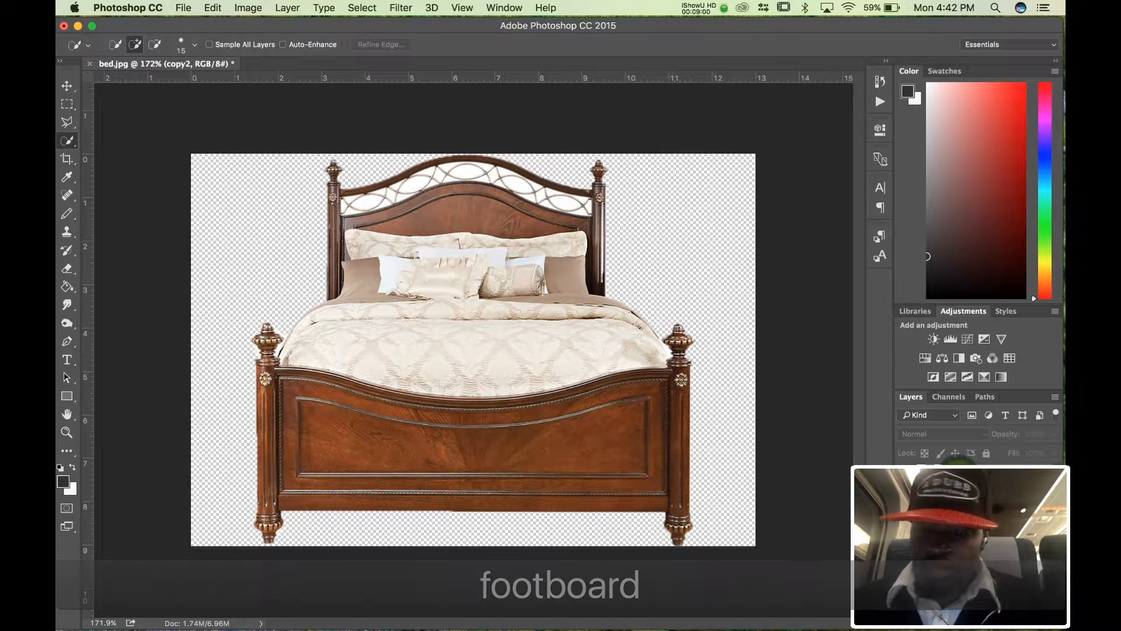
{"action": "type", "text": "body"}
{"action": "key", "text": "Return"}
Select the wooden footboard and its posts on the footboard layer with the Quick Selection tool
{"action": "left_click", "coordinate": [964, 500]}
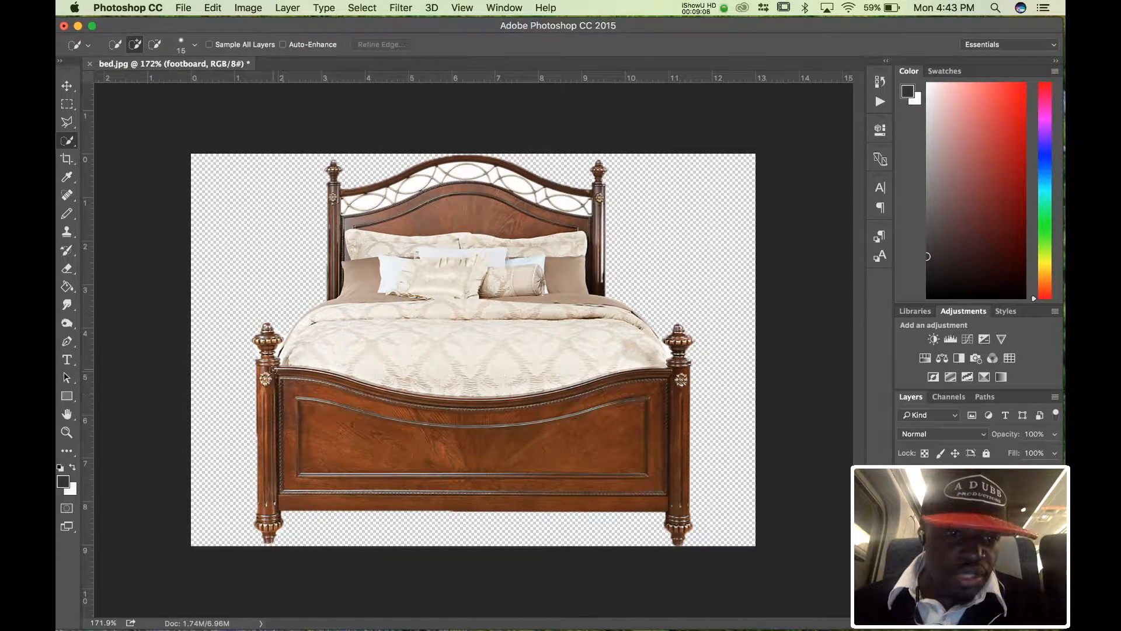
{"action": "mouse_move", "coordinate": [268, 368]}
{"action": "left_mouse_down"}
{"action": "mouse_move", "coordinate": [385, 420]}
{"action": "mouse_move", "coordinate": [505, 441]}
{"action": "mouse_move", "coordinate": [666, 376]}
{"action": "mouse_move", "coordinate": [686, 332]}
{"action": "mouse_move", "coordinate": [677, 524]}
{"action": "mouse_move", "coordinate": [629, 498]}
{"action": "mouse_move", "coordinate": [260, 495]}
{"action": "mouse_move", "coordinate": [265, 526]}
{"action": "left_mouse_up"}
{"action": "left_click", "coordinate": [263, 337]}
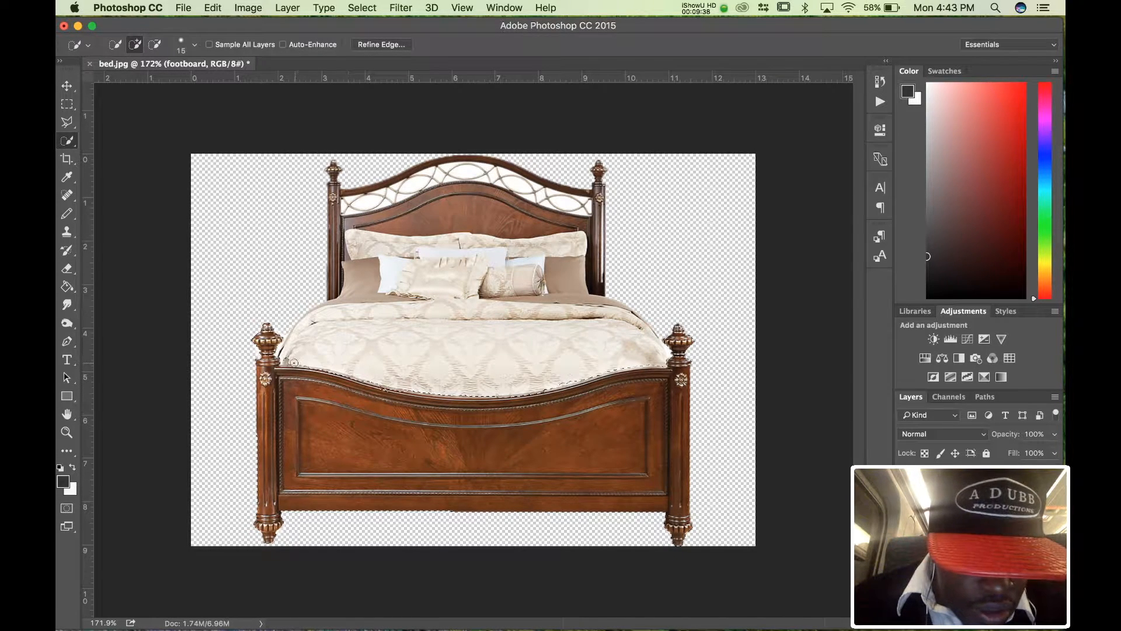
Refine the selection along the footboard's curved upper edge, delete the selected footboard from the layer and deselect
{"action": "key", "text": "alt"}
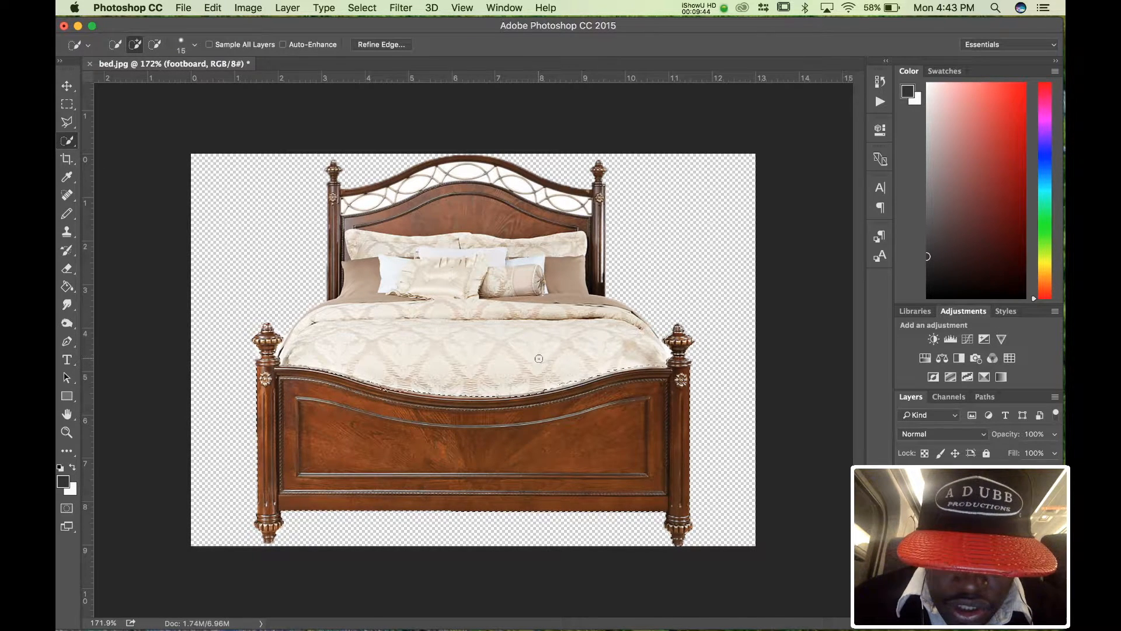
{"action": "key", "text": "alt"}
{"action": "key", "text": "alt"}
{"action": "key", "text": "alt"}
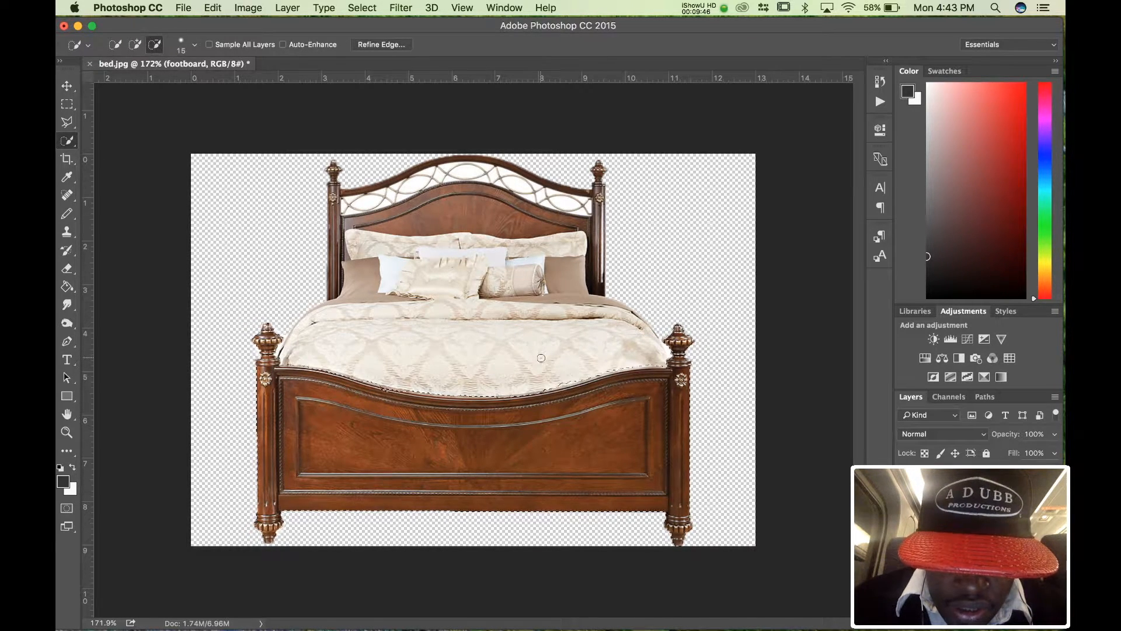
{"action": "key", "text": "alt"}
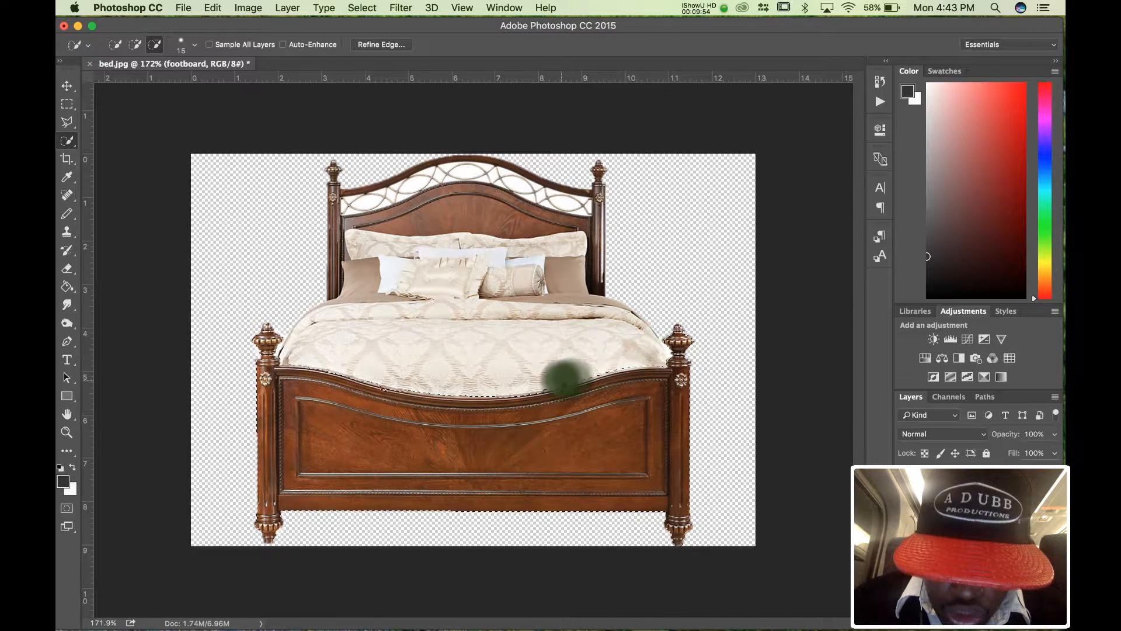
{"action": "left_click_drag", "start_coordinate": [561, 379], "coordinate": [540, 394]}
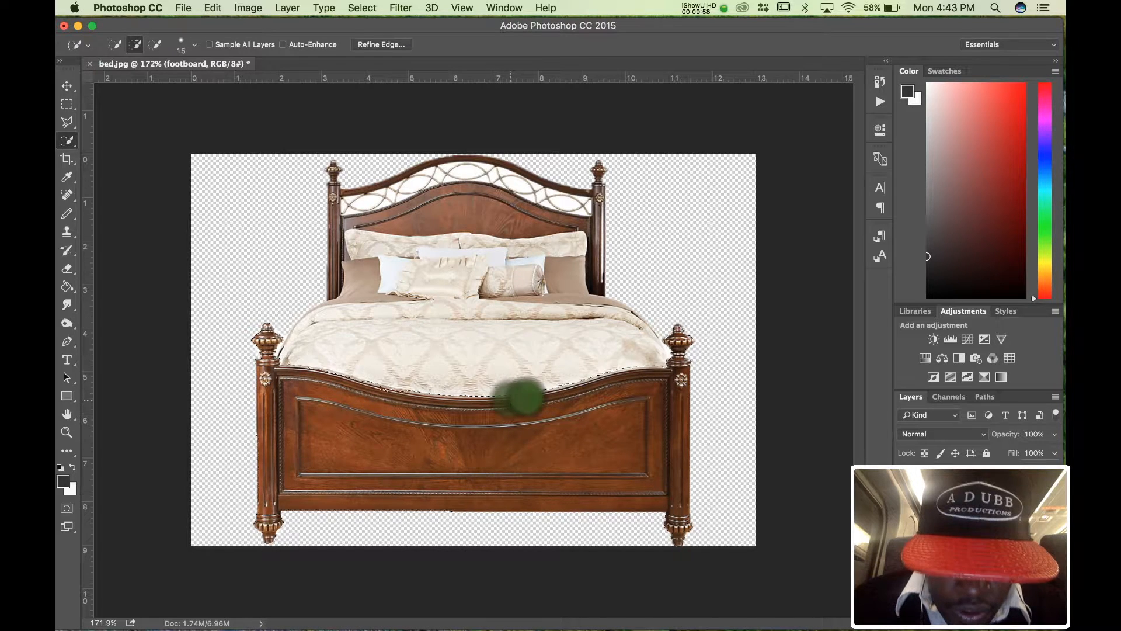
{"action": "left_click_drag", "start_coordinate": [523, 397], "coordinate": [462, 401]}
{"action": "left_click", "coordinate": [401, 396]}
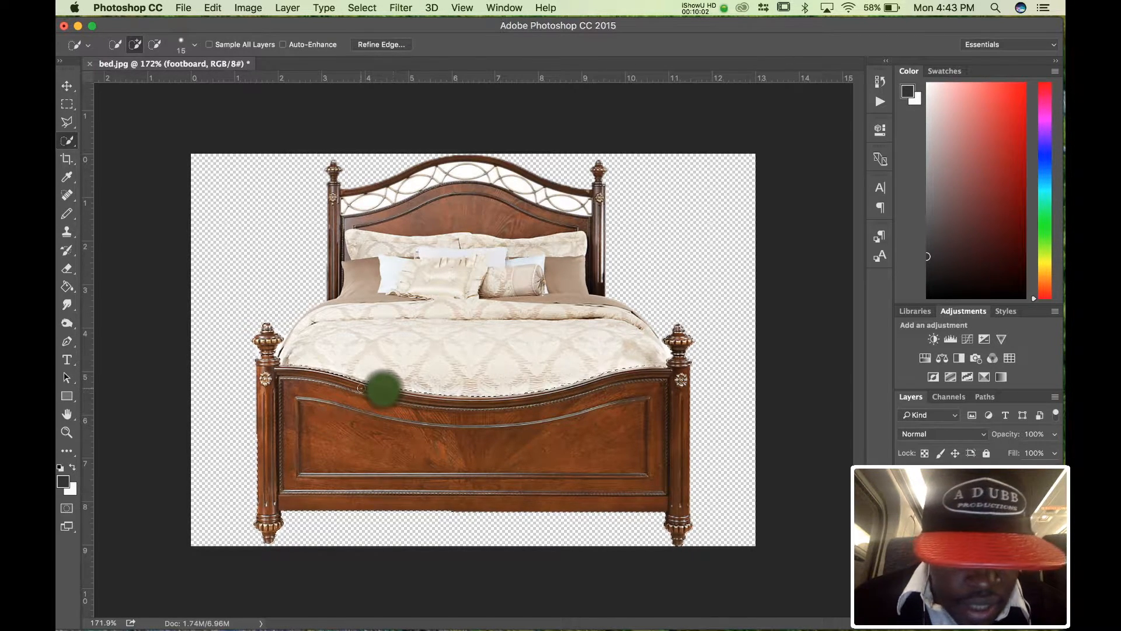
{"action": "left_click", "coordinate": [337, 379]}
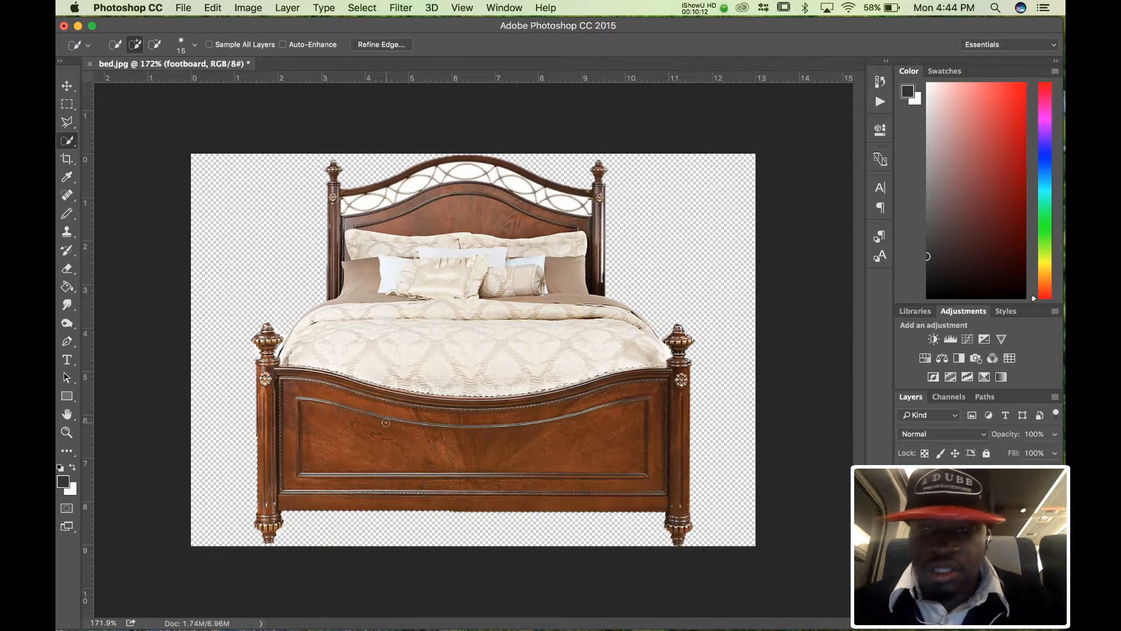
{"action": "key", "text": "Delete"}
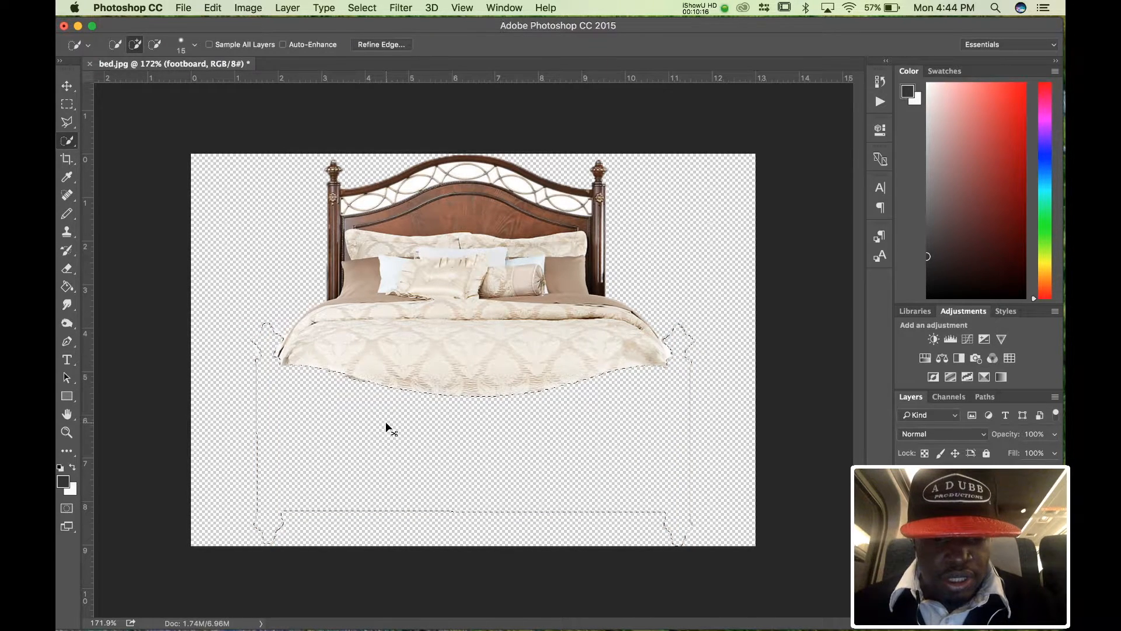
{"action": "key", "text": "super+d"}
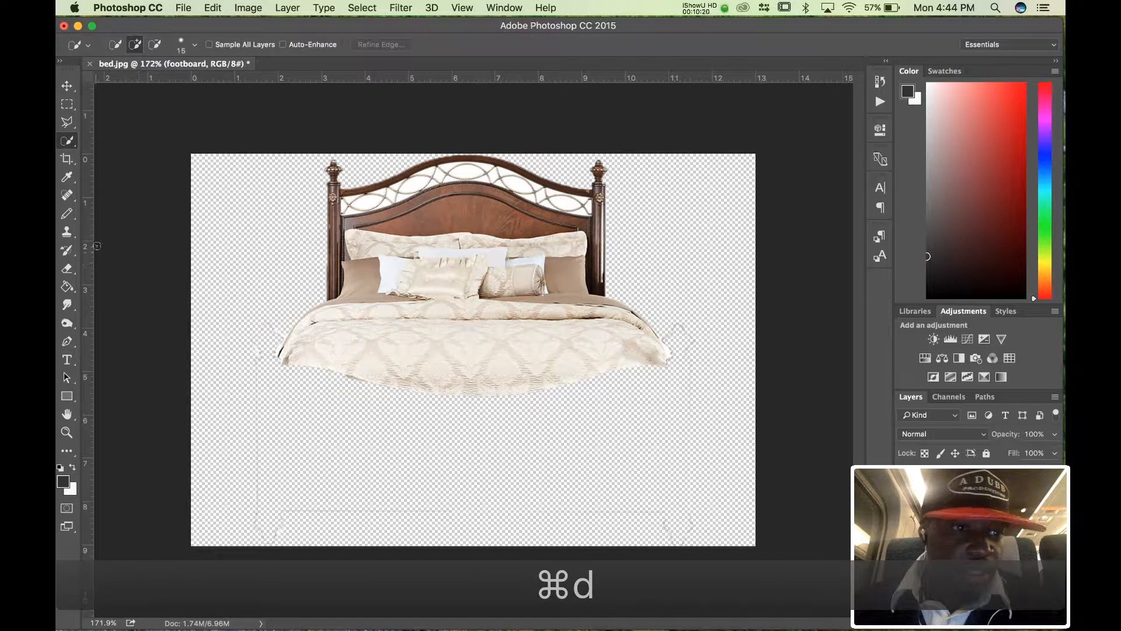
Erase the faint outline left around the deleted footboard with a 50 px eraser
{"action": "left_click", "coordinate": [68, 269]}
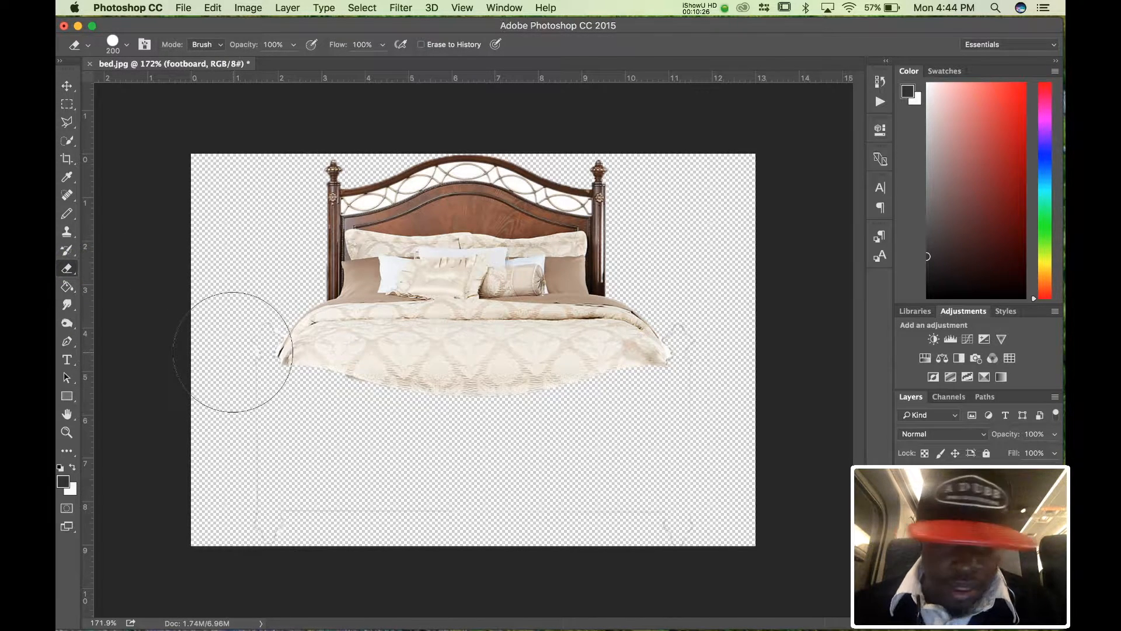
{"action": "key", "text": "bracketleft"}
{"action": "key", "text": "bracketleft"}
{"action": "key", "text": "bracketleft"}
{"action": "key", "text": "bracketleft"}
{"action": "key", "text": "bracketleft"}
{"action": "key", "text": "bracketleft"}
{"action": "key", "text": "bracketleft"}
{"action": "key", "text": "bracketleft"}
{"action": "key", "text": "bracketleft"}
{"action": "mouse_move", "coordinate": [231, 349]}
{"action": "left_mouse_down"}
{"action": "mouse_move", "coordinate": [250, 325]}
{"action": "mouse_move", "coordinate": [270, 327]}
{"action": "mouse_move", "coordinate": [253, 436]}
{"action": "mouse_move", "coordinate": [268, 525]}
{"action": "mouse_move", "coordinate": [330, 509]}
{"action": "mouse_move", "coordinate": [576, 497]}
{"action": "left_mouse_up"}
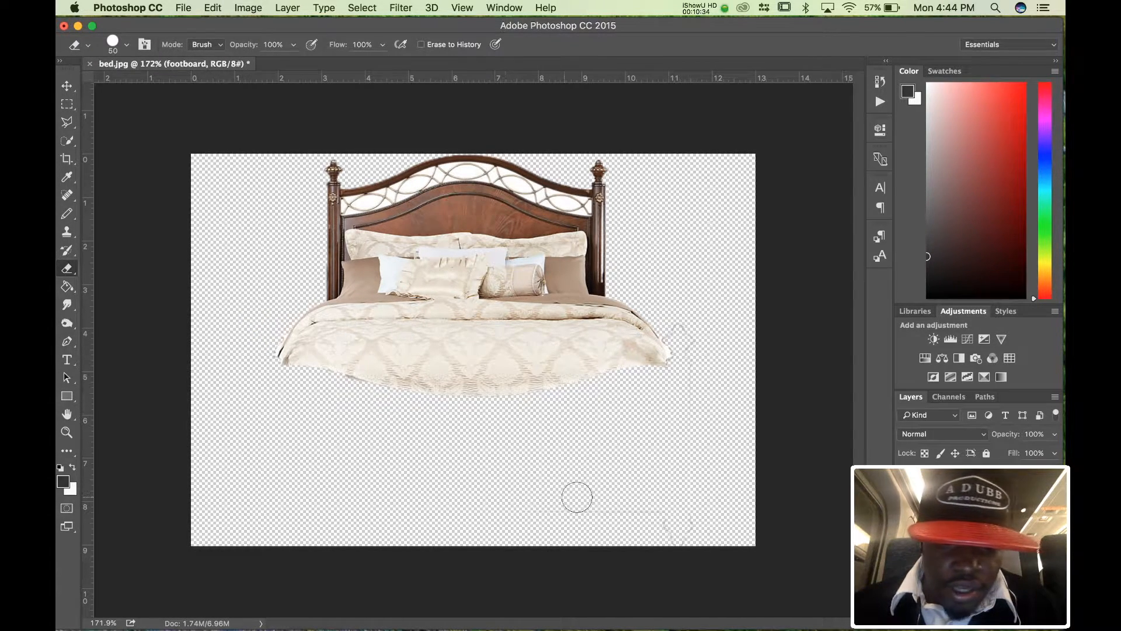
{"action": "mouse_move", "coordinate": [513, 516]}
{"action": "left_mouse_down"}
{"action": "mouse_move", "coordinate": [657, 515]}
{"action": "mouse_move", "coordinate": [689, 533]}
{"action": "mouse_move", "coordinate": [695, 366]}
{"action": "left_mouse_up"}
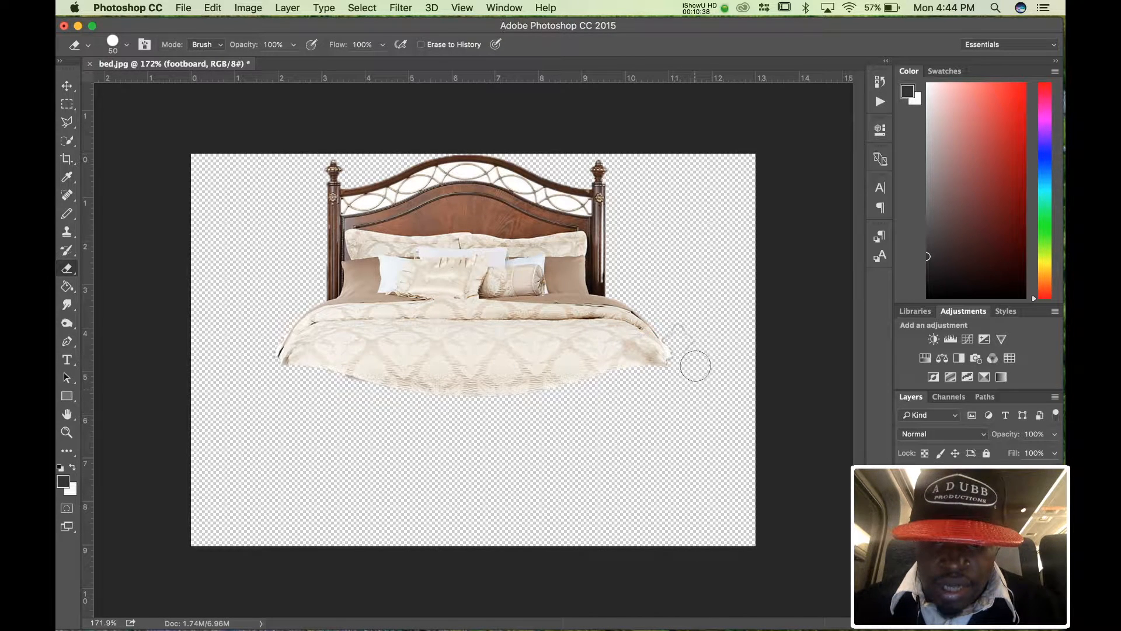
{"action": "left_click", "coordinate": [695, 350]}
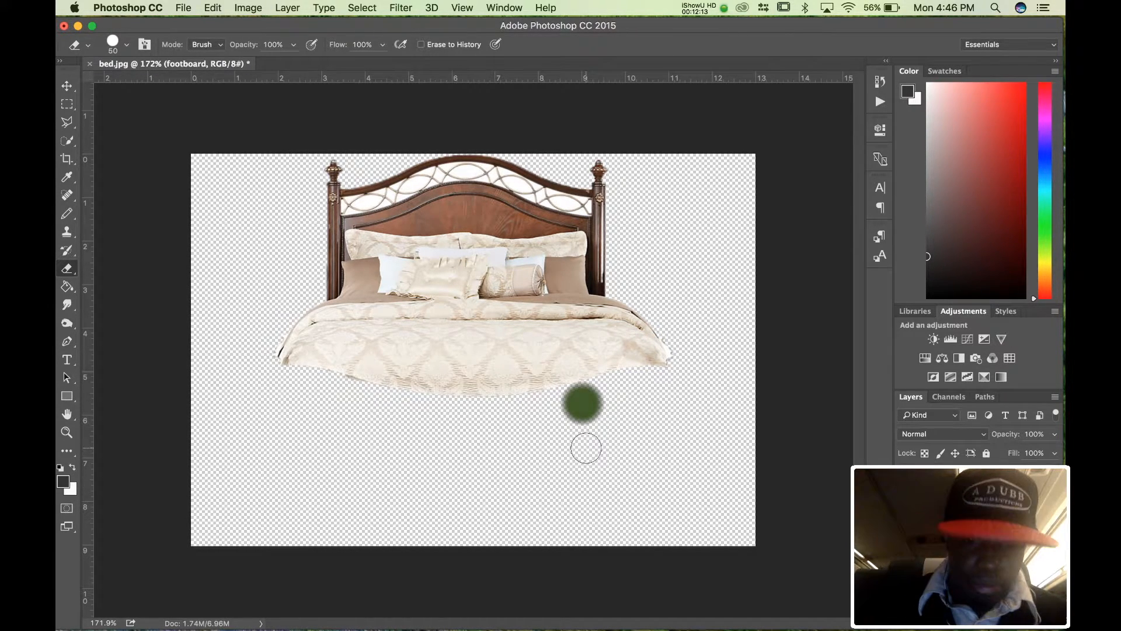
Swap the two layer names: rename the uncut bed layer as "footboard" and the layer without the footboard as "body"
{"action": "key", "text": "v"}
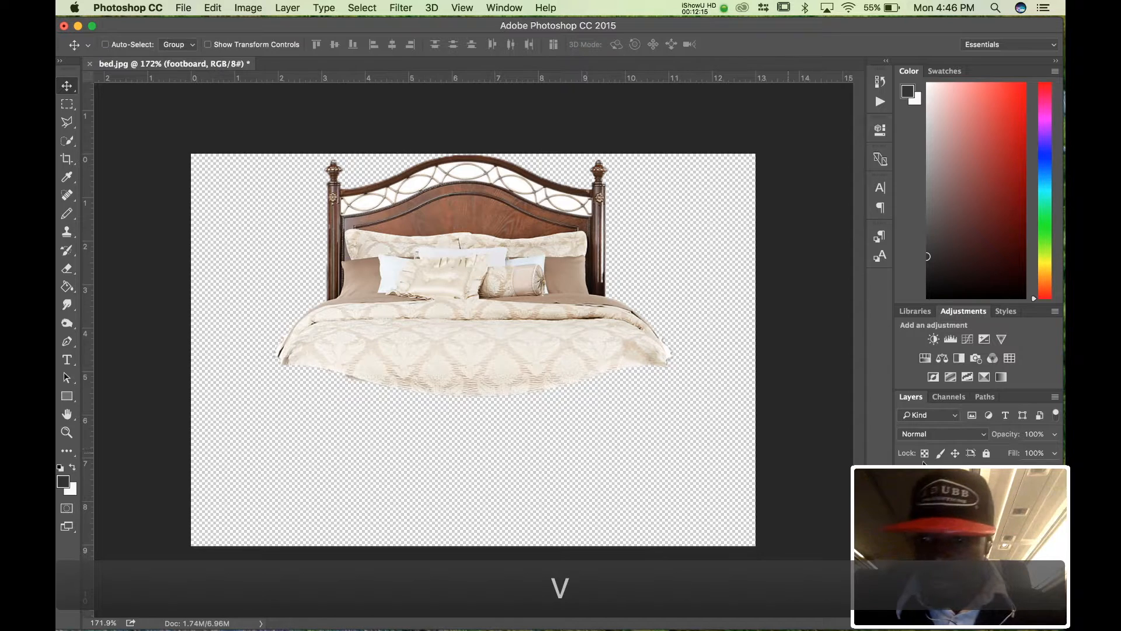
{"action": "left_click", "coordinate": [961, 473]}
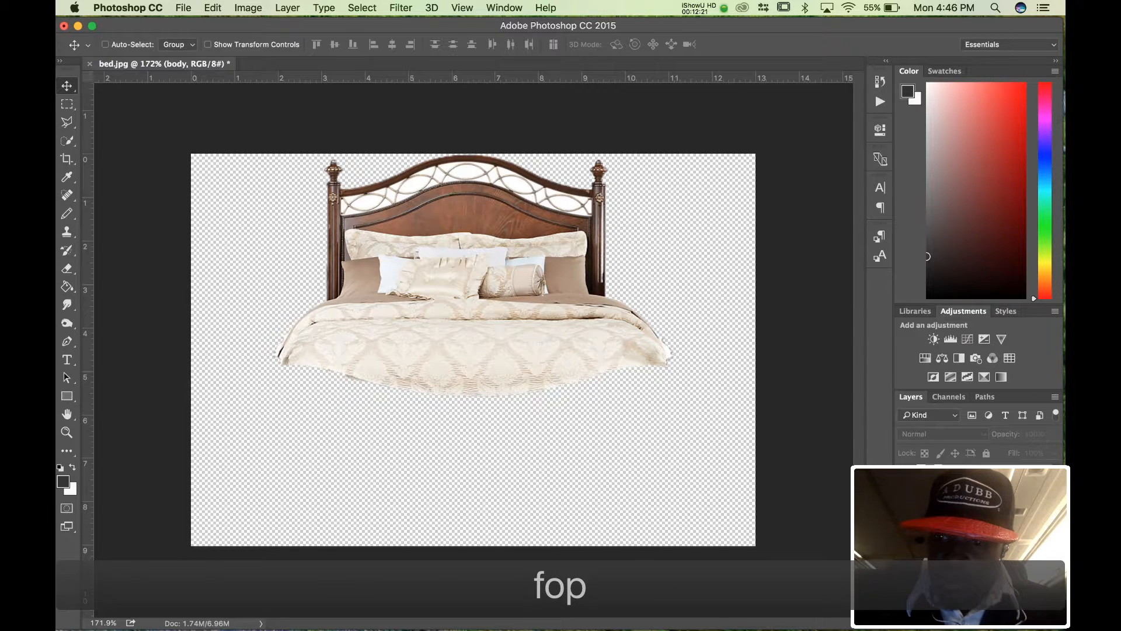
{"action": "type", "text": "foot"}
{"action": "key", "text": "Return"}
{"action": "left_click", "coordinate": [963, 514]}
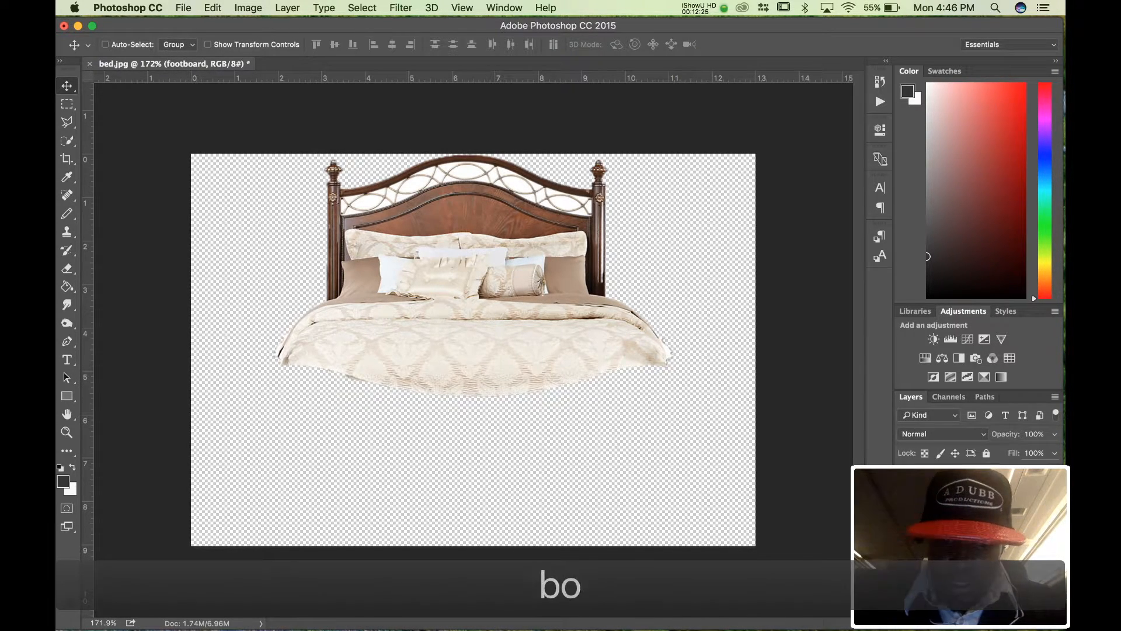
{"action": "type", "text": "dy"}
{"action": "key", "text": "Return"}
{"action": "double_click", "coordinate": [947, 469]}
{"action": "key", "text": "Right"}
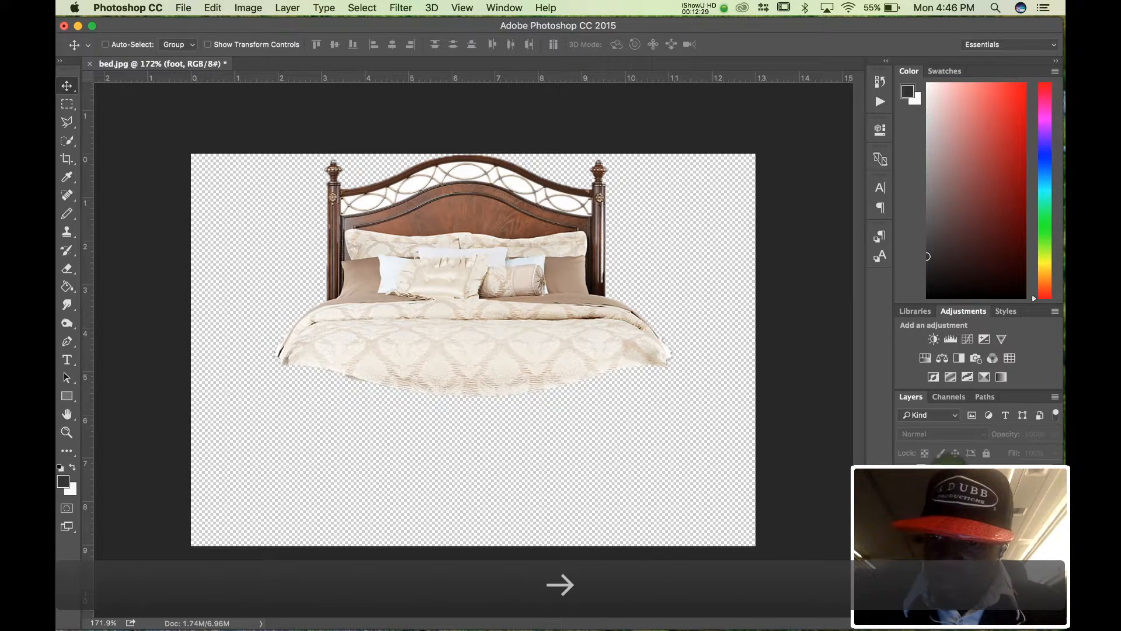
{"action": "type", "text": "board"}
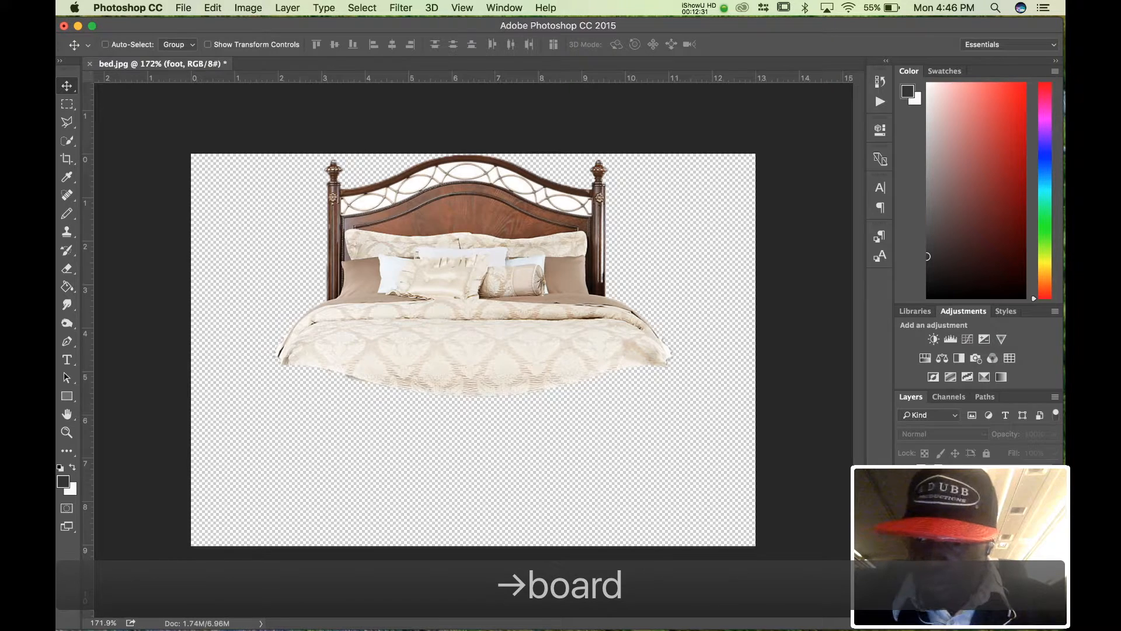
Show the uncut footboard layer and hide the body layer
{"action": "left_click", "coordinate": [905, 473]}
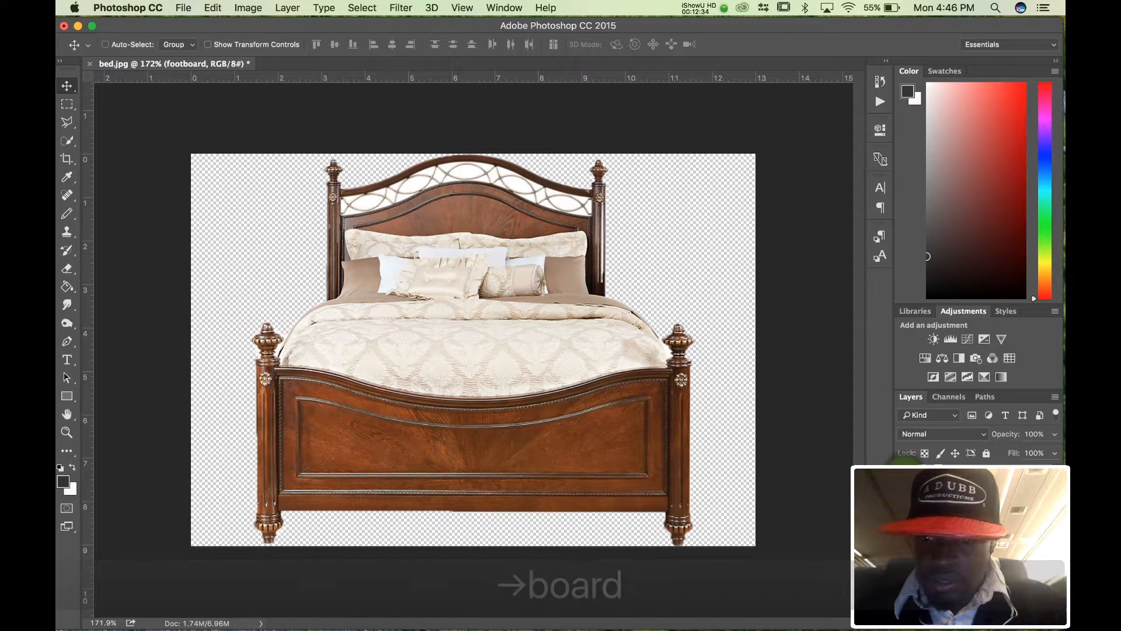
{"action": "left_click", "coordinate": [905, 473]}
{"action": "mouse_move", "coordinate": [905, 474]}
{"action": "left_mouse_down"}
{"action": "mouse_move", "coordinate": [905, 517]}
{"action": "mouse_move", "coordinate": [905, 474]}
{"action": "left_mouse_up"}
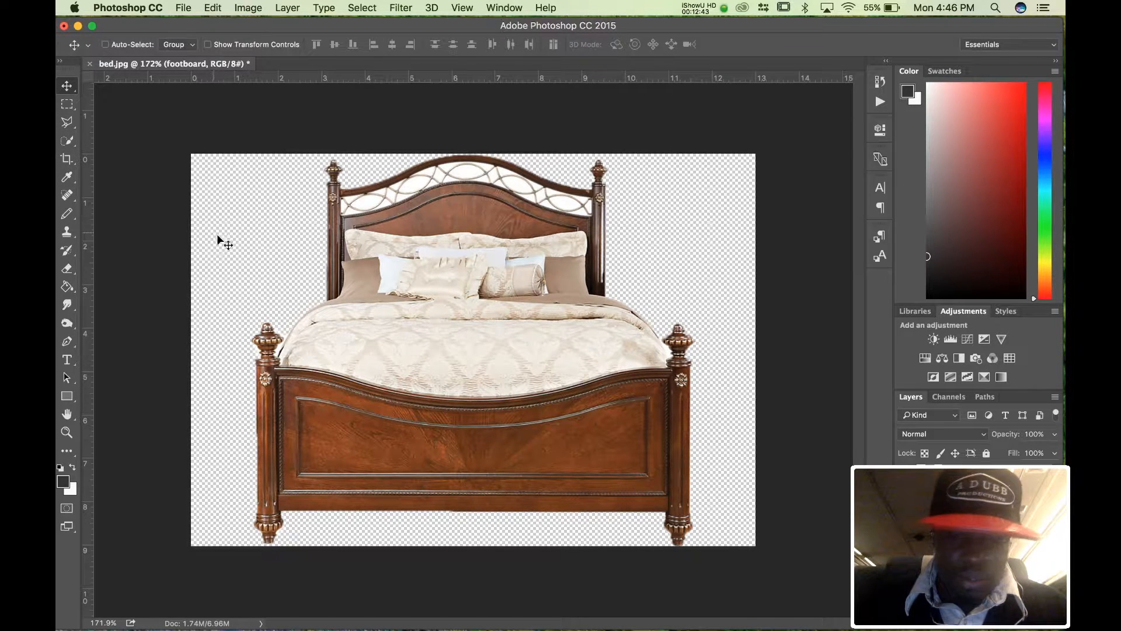
{"action": "key", "text": "w"}
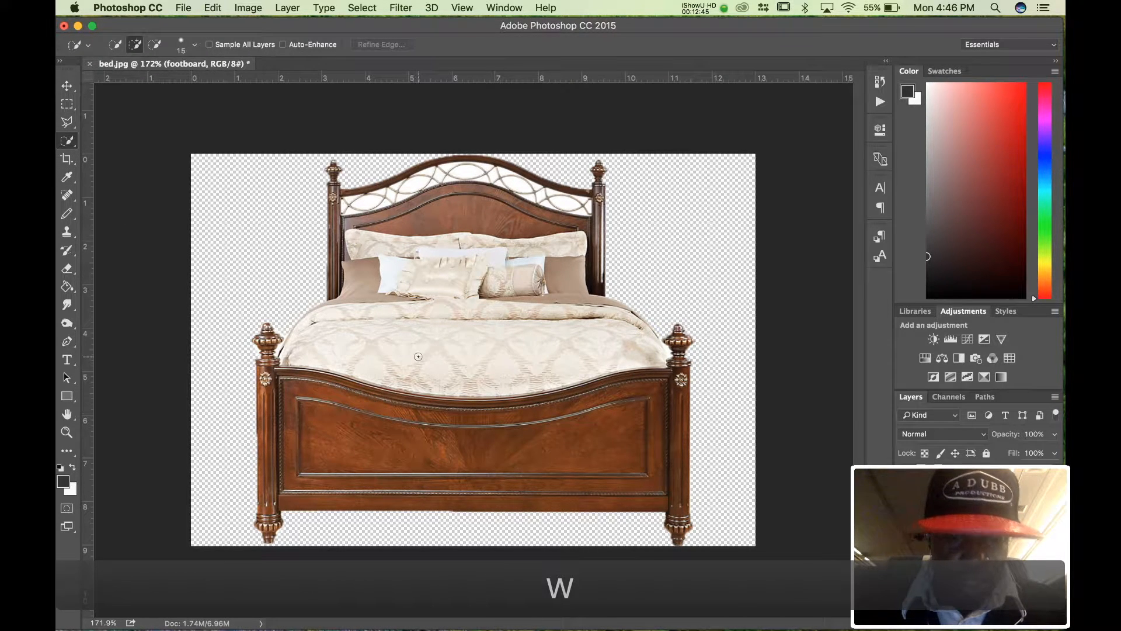
{"action": "key", "text": "bracketright"}
{"action": "key", "text": "bracketright"}
{"action": "key", "text": "bracketright"}
{"action": "key", "text": "bracketright"}
{"action": "key", "text": "bracketright"}
{"action": "key", "text": "bracketright"}
{"action": "key", "text": "bracketright"}
{"action": "key", "text": "bracketright"}
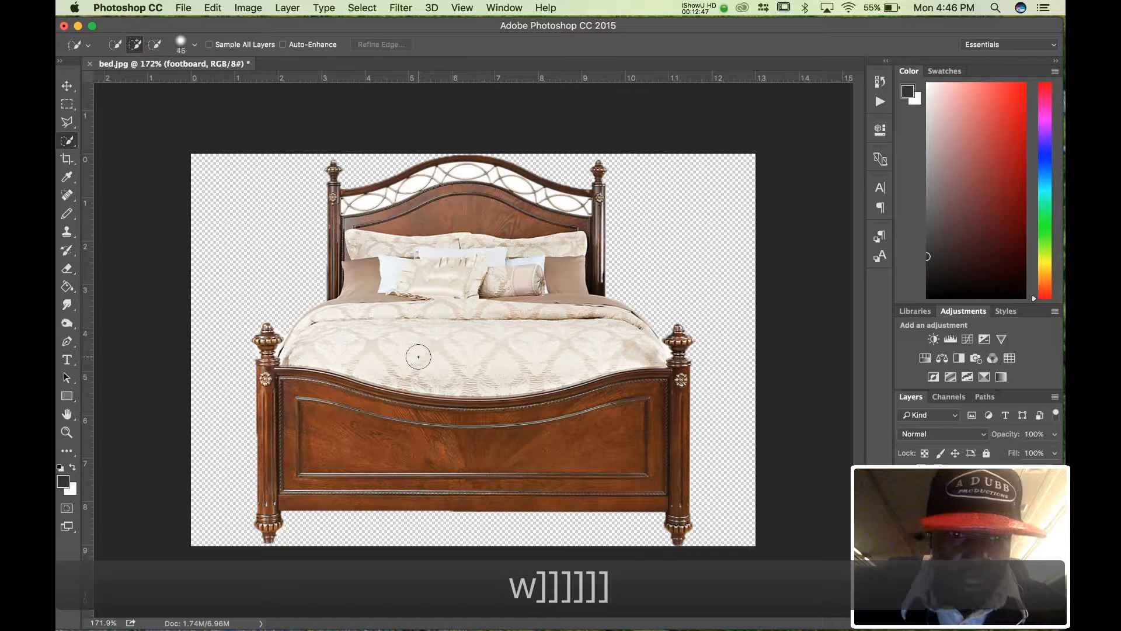
{"action": "mouse_move", "coordinate": [393, 304]}
{"action": "left_mouse_down"}
{"action": "mouse_move", "coordinate": [366, 237]}
{"action": "mouse_move", "coordinate": [370, 210]}
{"action": "mouse_move", "coordinate": [341, 184]}
{"action": "mouse_move", "coordinate": [527, 175]}
{"action": "mouse_move", "coordinate": [566, 180]}
{"action": "mouse_move", "coordinate": [580, 198]}
{"action": "mouse_move", "coordinate": [572, 219]}
{"action": "mouse_move", "coordinate": [371, 160]}
{"action": "mouse_move", "coordinate": [345, 167]}
{"action": "mouse_move", "coordinate": [352, 244]}
{"action": "mouse_move", "coordinate": [335, 313]}
{"action": "left_mouse_up"}
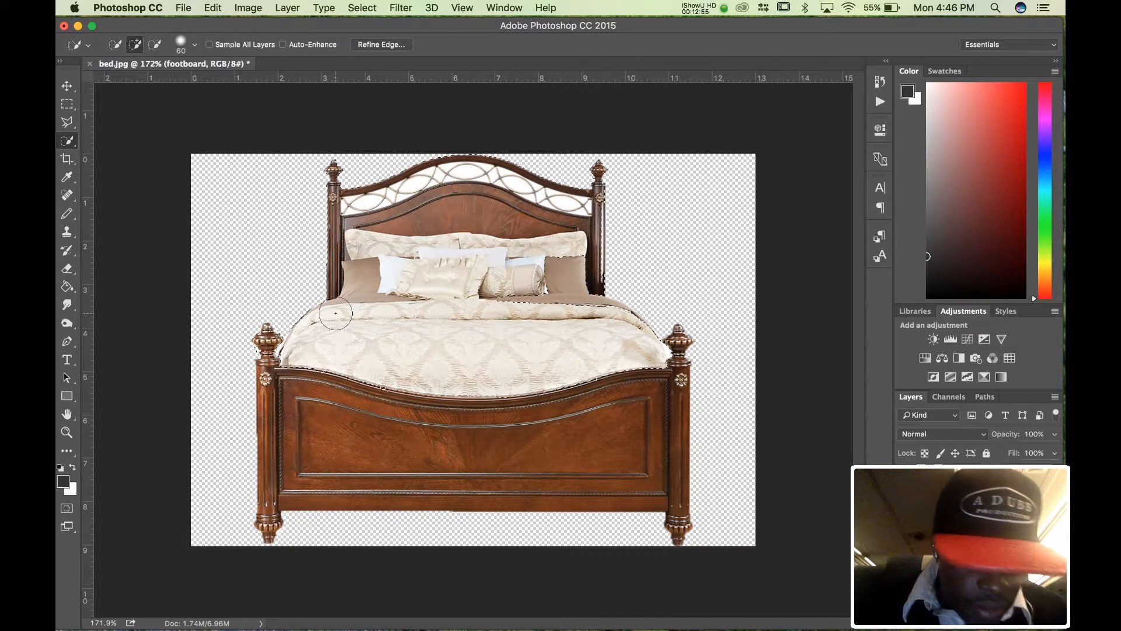
{"action": "key", "text": "super+d"}
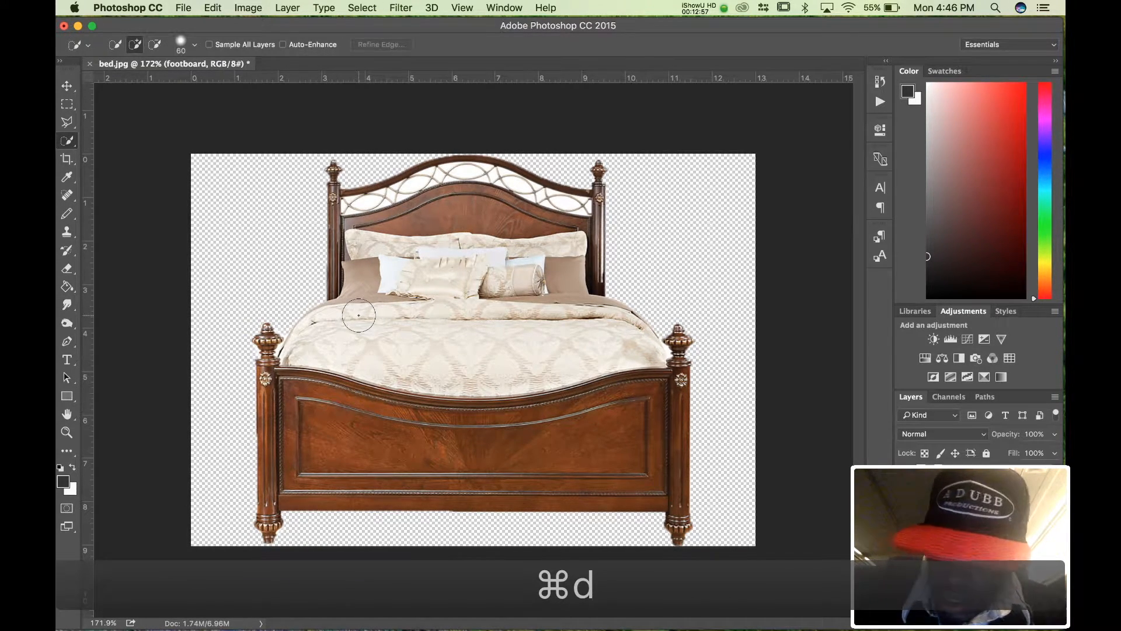
Select the bedding, pillows and headboard on the footboard layer with a 40 px Quick Selection brush
{"action": "key", "text": "bracketleft"}
{"action": "key", "text": "bracketleft"}
{"action": "key", "text": "bracketleft"}
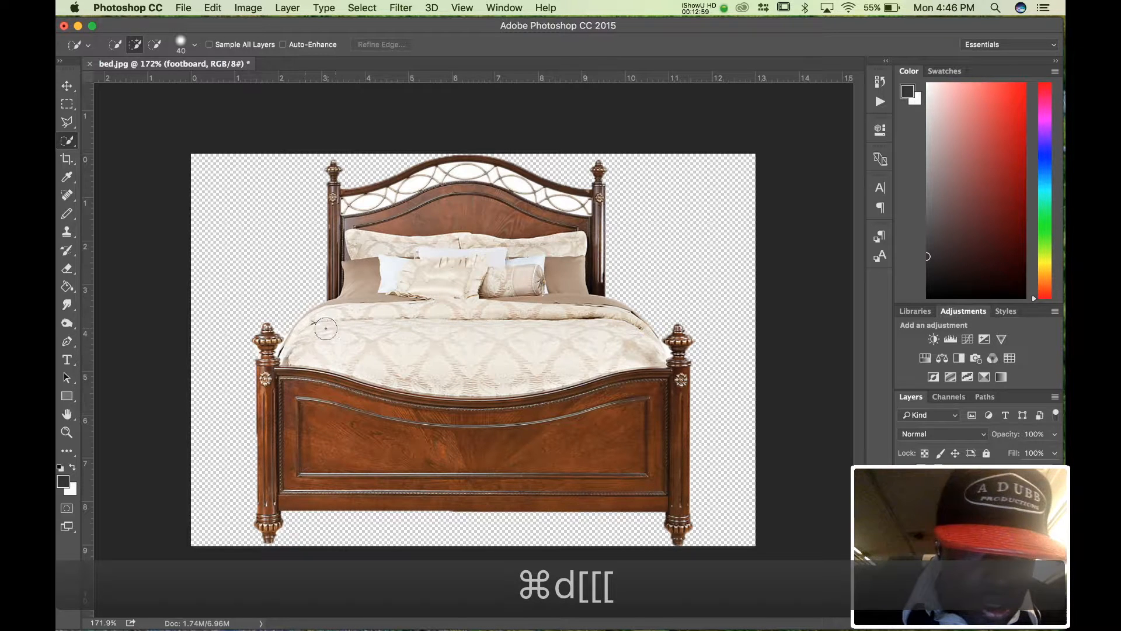
{"action": "mouse_move", "coordinate": [298, 344]}
{"action": "left_mouse_down"}
{"action": "mouse_move", "coordinate": [343, 314]}
{"action": "mouse_move", "coordinate": [367, 317]}
{"action": "mouse_move", "coordinate": [380, 350]}
{"action": "mouse_move", "coordinate": [471, 350]}
{"action": "mouse_move", "coordinate": [602, 291]}
{"action": "mouse_move", "coordinate": [589, 237]}
{"action": "mouse_move", "coordinate": [490, 167]}
{"action": "mouse_move", "coordinate": [412, 181]}
{"action": "left_mouse_up"}
{"action": "left_click_drag", "start_coordinate": [352, 205], "coordinate": [349, 206]}
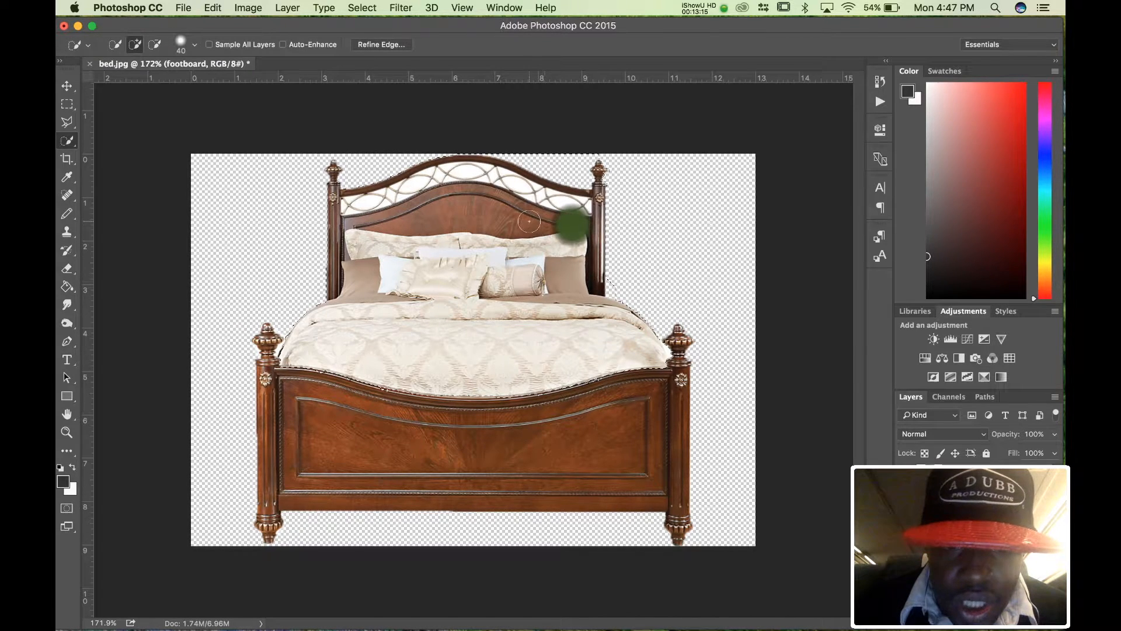
Refine the selection along the footboard edge with a 9 px brush, delete the selected headboard and bedding, and deselect
{"action": "key", "text": "bracketleft"}
{"action": "key", "text": "bracketleft"}
{"action": "key", "text": "bracketleft"}
{"action": "key", "text": "bracketleft"}
{"action": "key", "text": "bracketleft"}
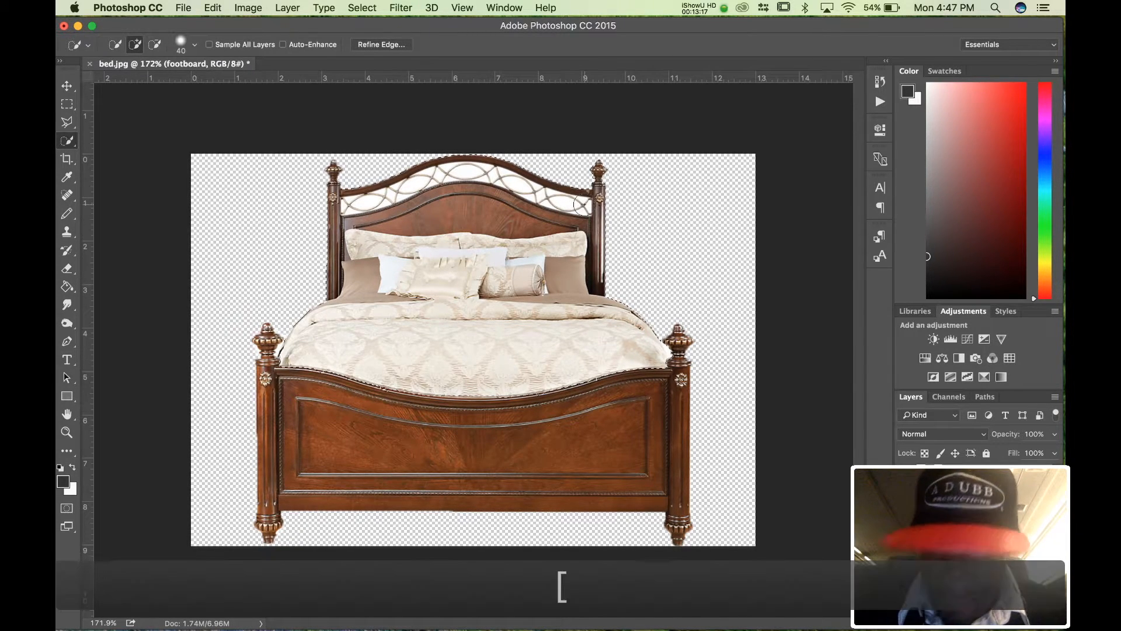
{"action": "key", "text": "bracketleft"}
{"action": "key", "text": "bracketleft"}
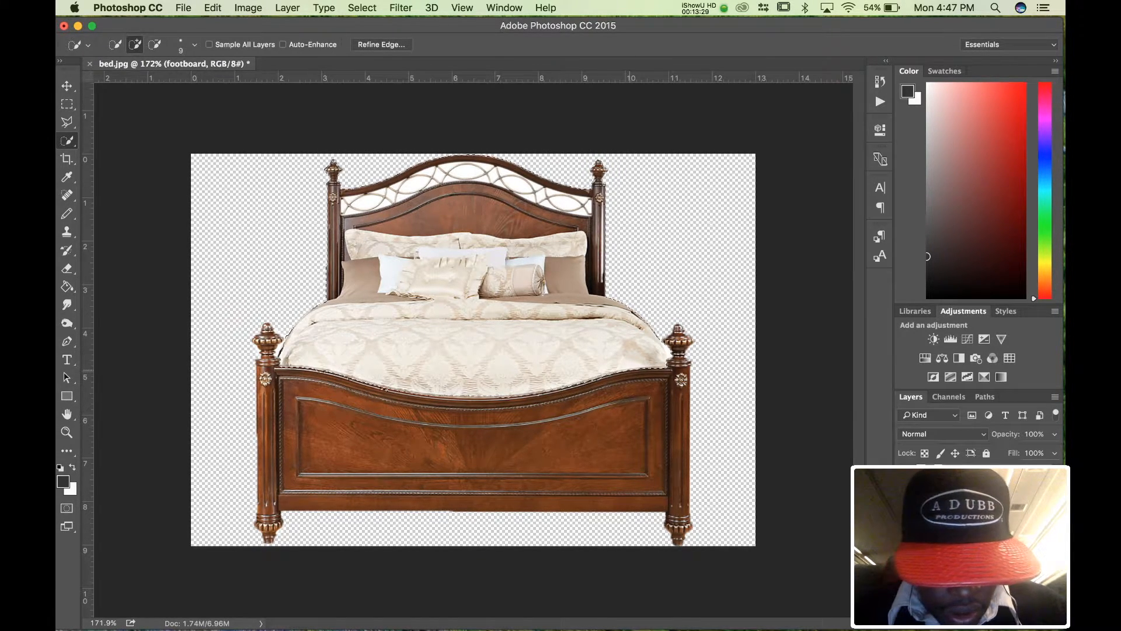
{"action": "key", "text": "alt"}
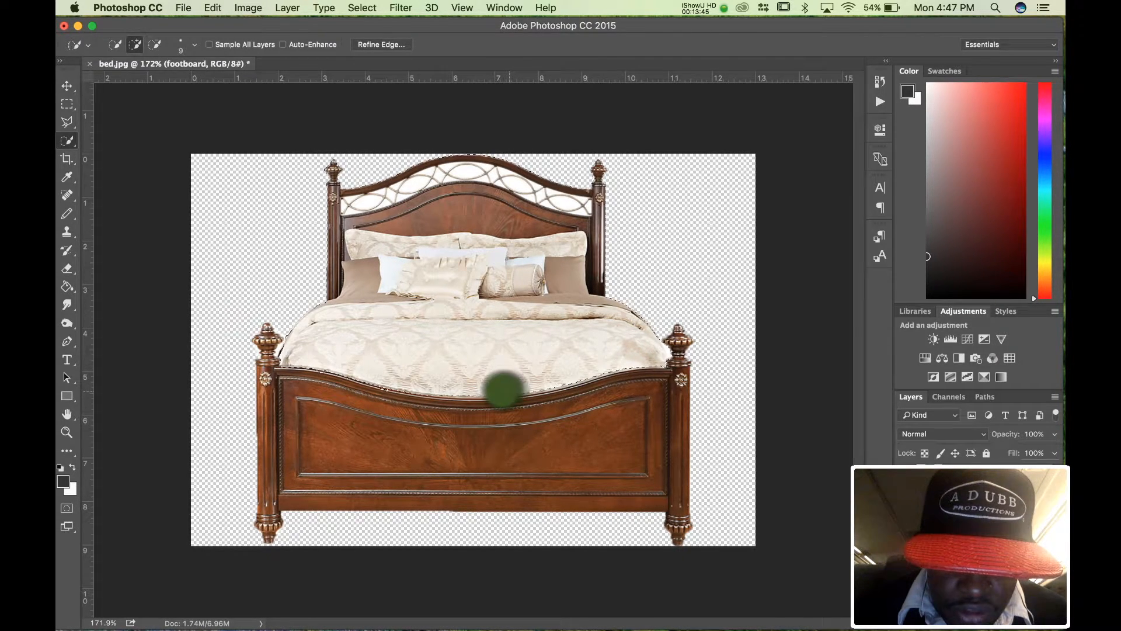
{"action": "key", "text": "alt"}
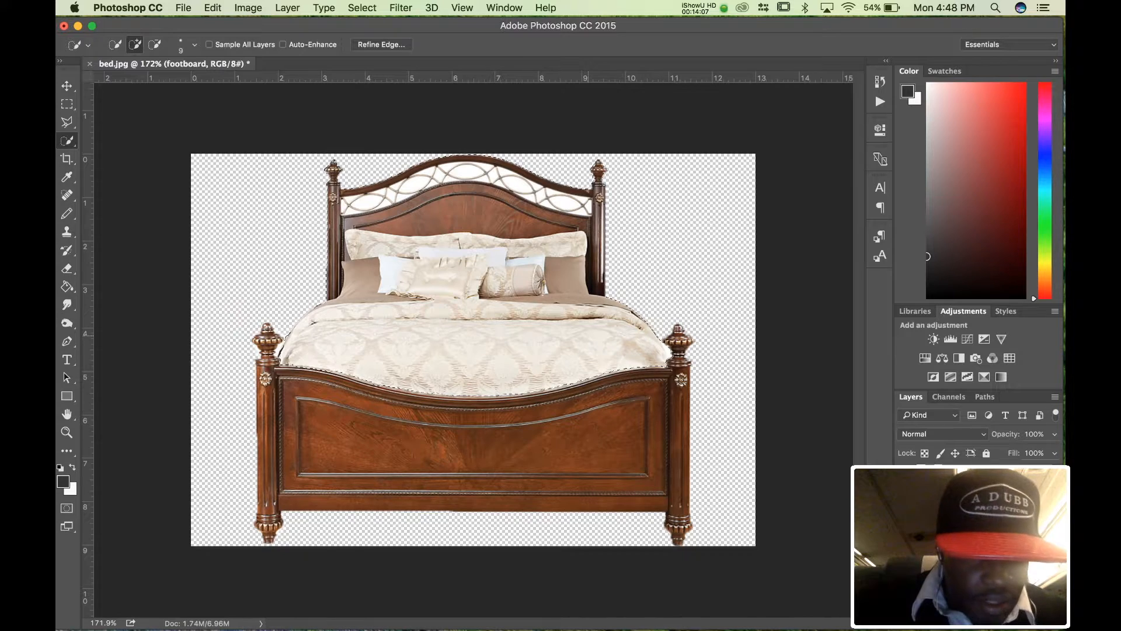
{"action": "key", "text": "Delete"}
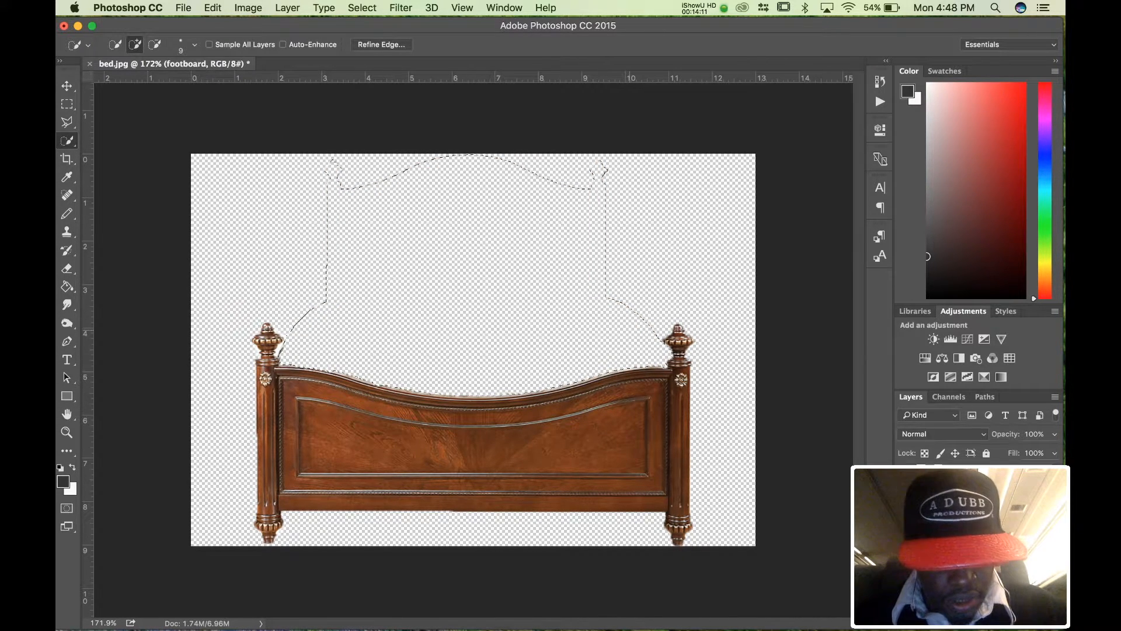
{"action": "key", "text": "super+d"}
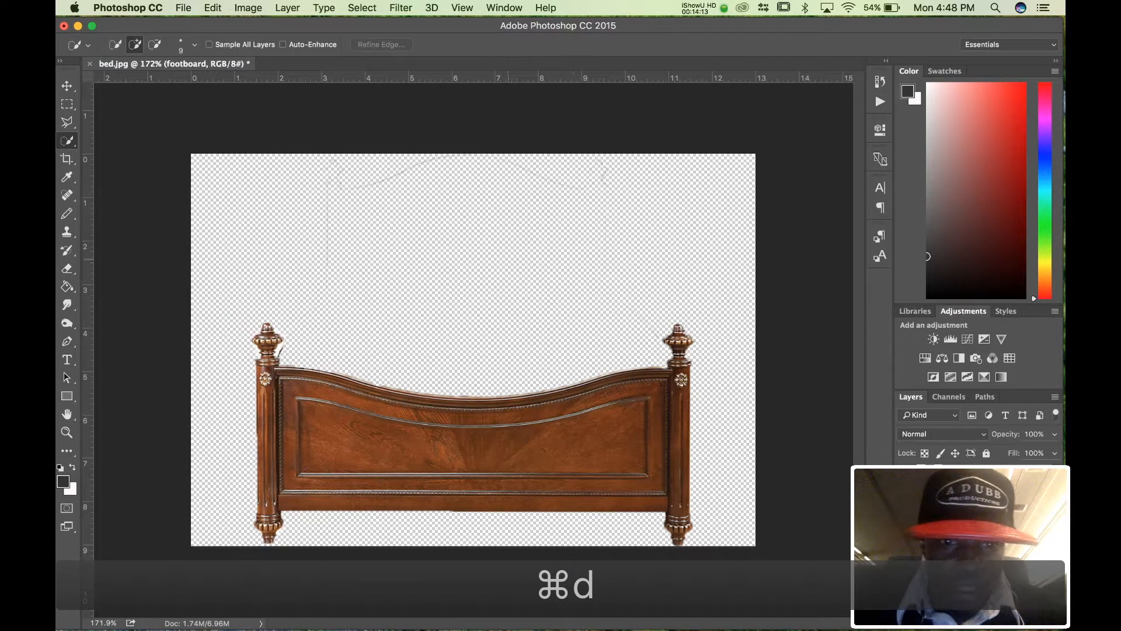
Erase the leftover headboard outline in the empty area above the footboard with a 50 px eraser
{"action": "left_click", "coordinate": [68, 269]}
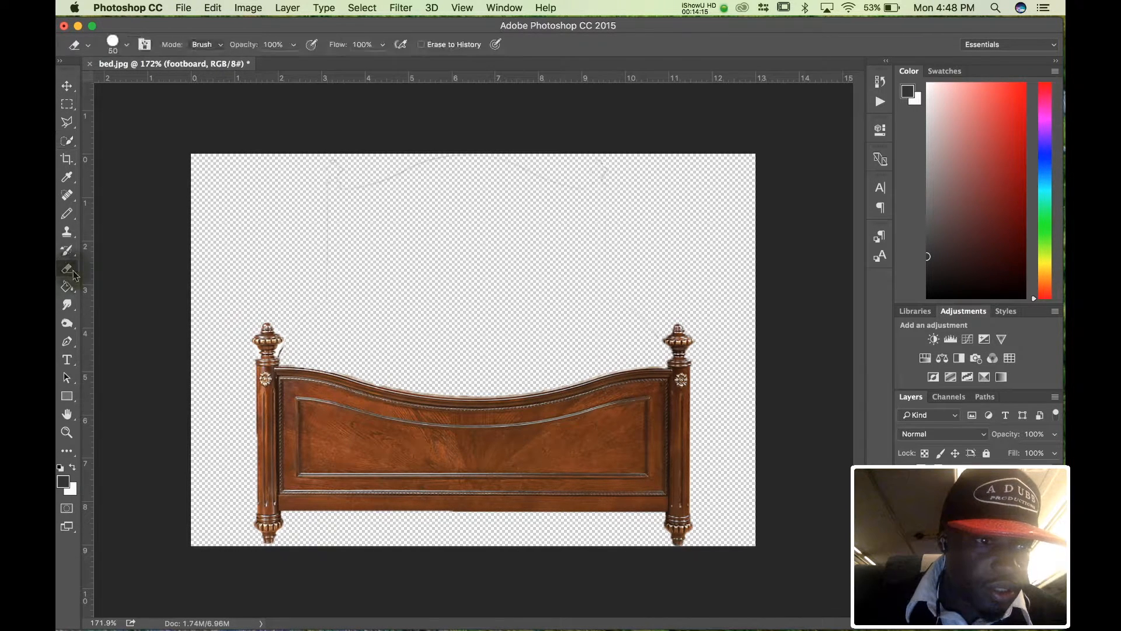
{"action": "left_click", "coordinate": [121, 267]}
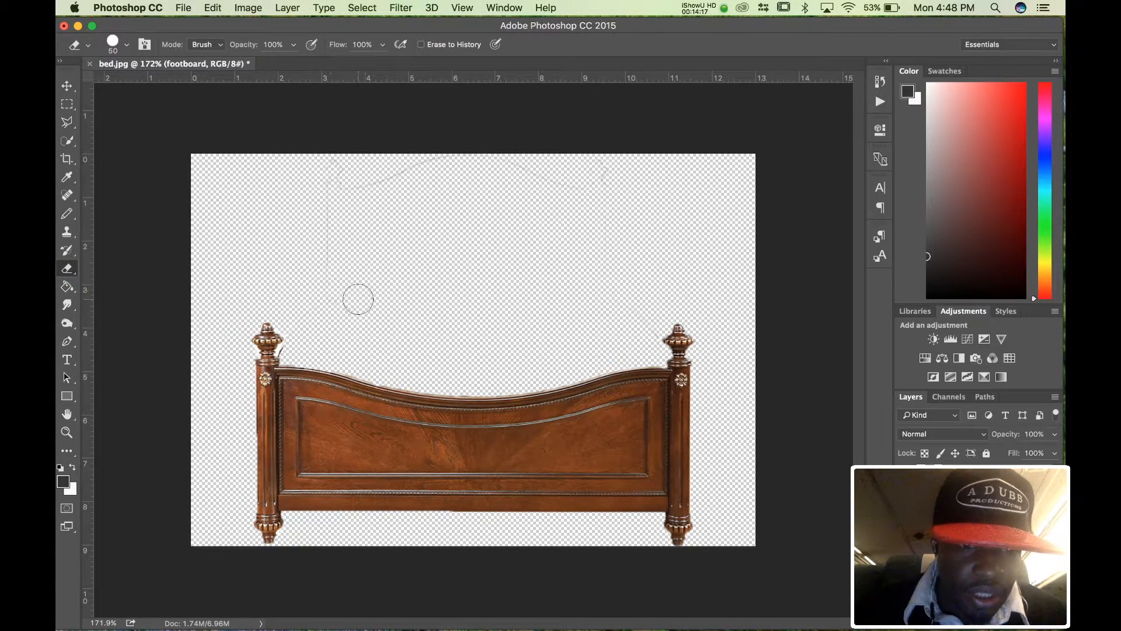
{"action": "mouse_move", "coordinate": [329, 289]}
{"action": "left_mouse_down"}
{"action": "mouse_move", "coordinate": [328, 167]}
{"action": "mouse_move", "coordinate": [432, 160]}
{"action": "left_mouse_up"}
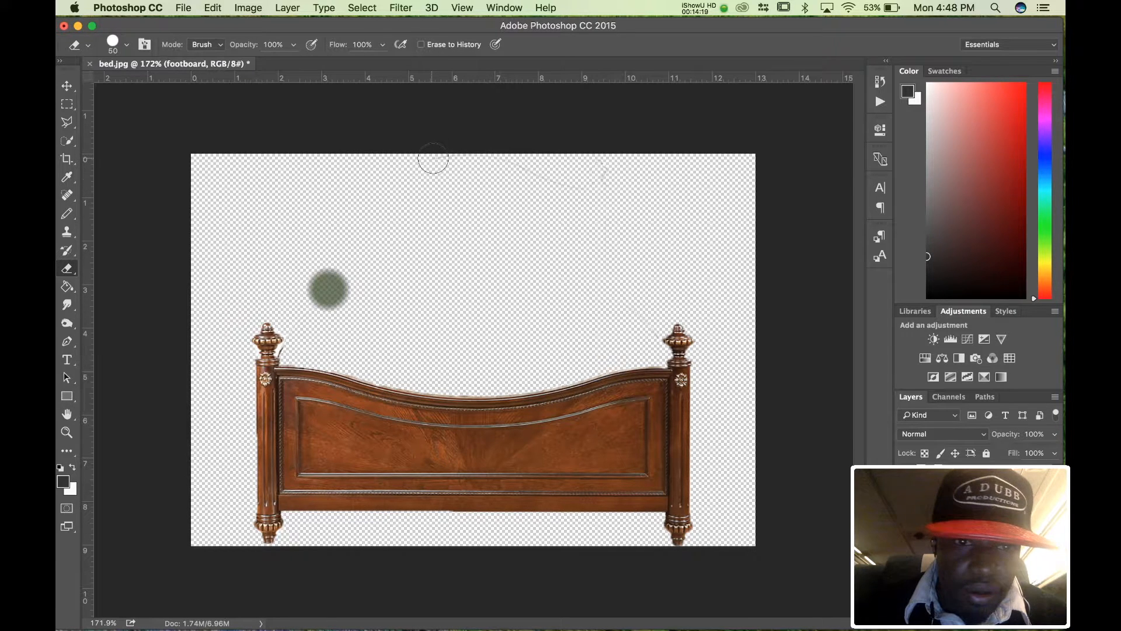
{"action": "mouse_move", "coordinate": [512, 170]}
{"action": "left_mouse_down"}
{"action": "mouse_move", "coordinate": [622, 170]}
{"action": "mouse_move", "coordinate": [592, 257]}
{"action": "mouse_move", "coordinate": [607, 311]}
{"action": "left_mouse_up"}
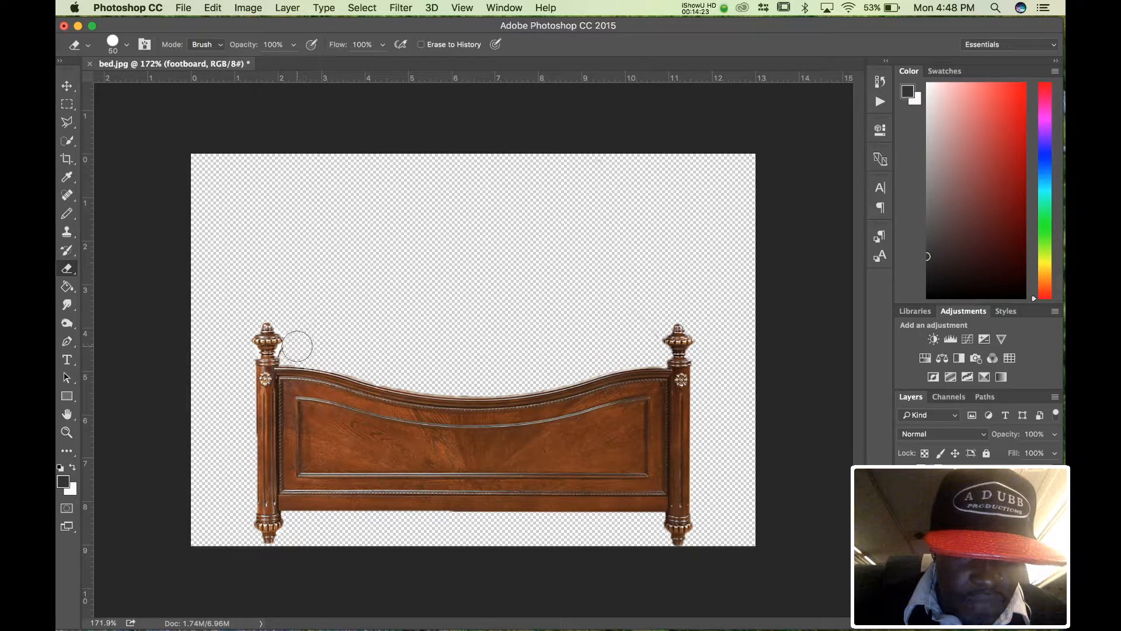
Reduce the eraser size and erase the white residue beside the footboard's left post finial
{"action": "key", "text": "bracketleft"}
{"action": "key", "text": "bracketleft"}
{"action": "key", "text": "bracketleft"}
{"action": "key", "text": "bracketleft"}
{"action": "key", "text": "bracketleft"}
{"action": "key", "text": "bracketleft"}
{"action": "key", "text": "bracketleft"}
{"action": "key", "text": "bracketleft"}
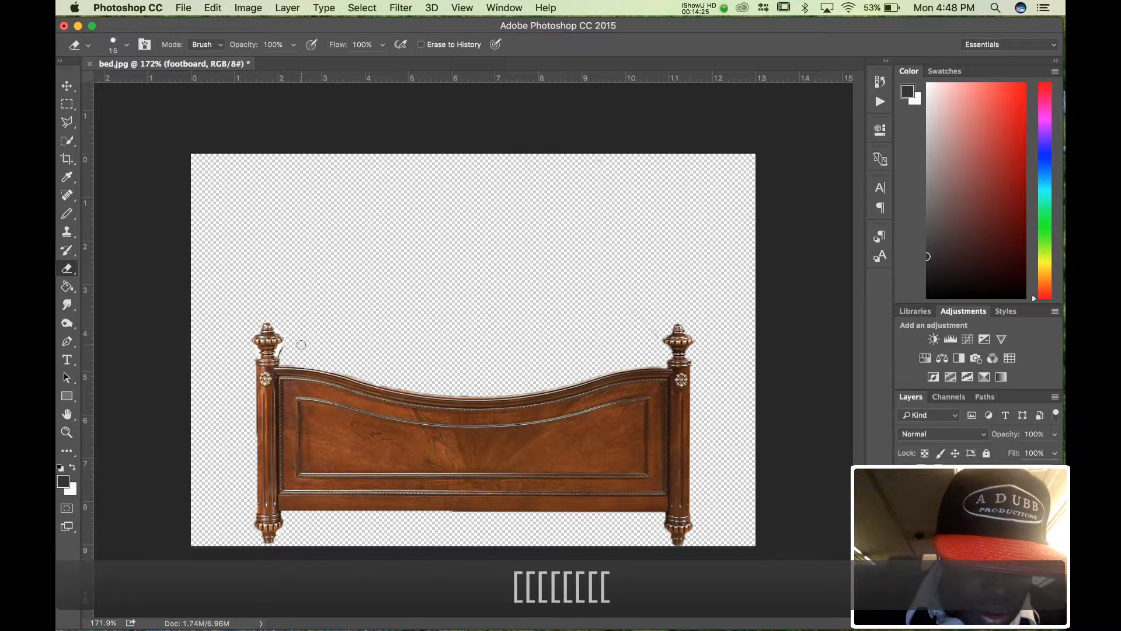
{"action": "left_click", "coordinate": [284, 346]}
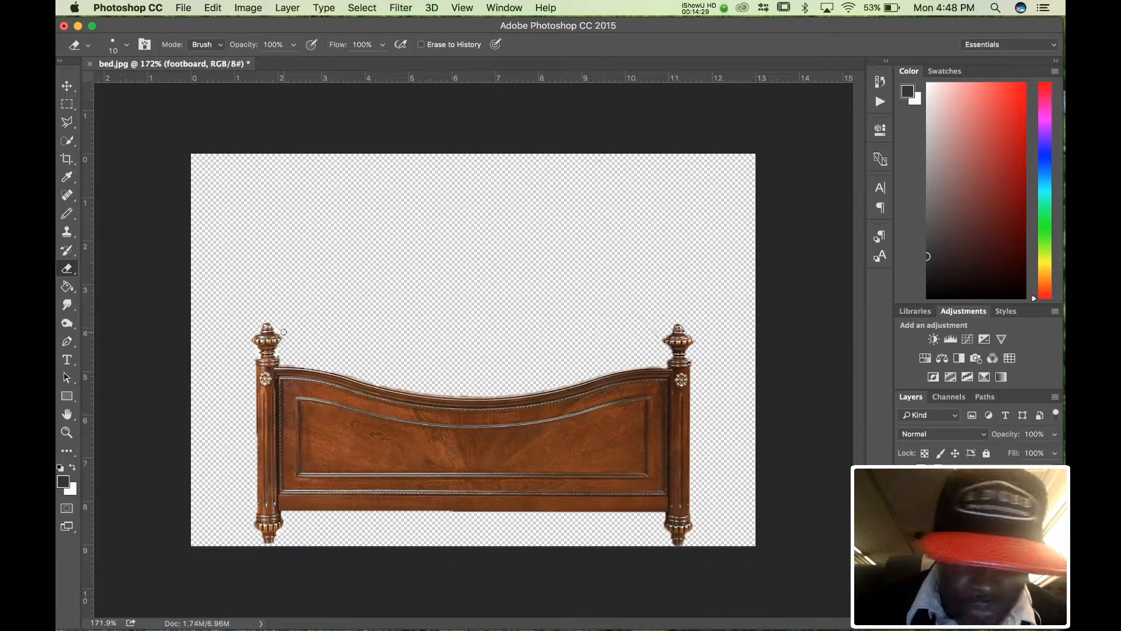
Enlarge the eraser to as much as 175 px, clear any faint remnants above the footboard, and switch to the Move tool
{"action": "key", "text": "bracketright"}
{"action": "key", "text": "bracketright"}
{"action": "key", "text": "bracketright"}
{"action": "key", "text": "bracketright"}
{"action": "key", "text": "bracketright"}
{"action": "key", "text": "bracketright"}
{"action": "key", "text": "bracketright"}
{"action": "key", "text": "bracketright"}
{"action": "key", "text": "bracketright"}
{"action": "key", "text": "bracketright"}
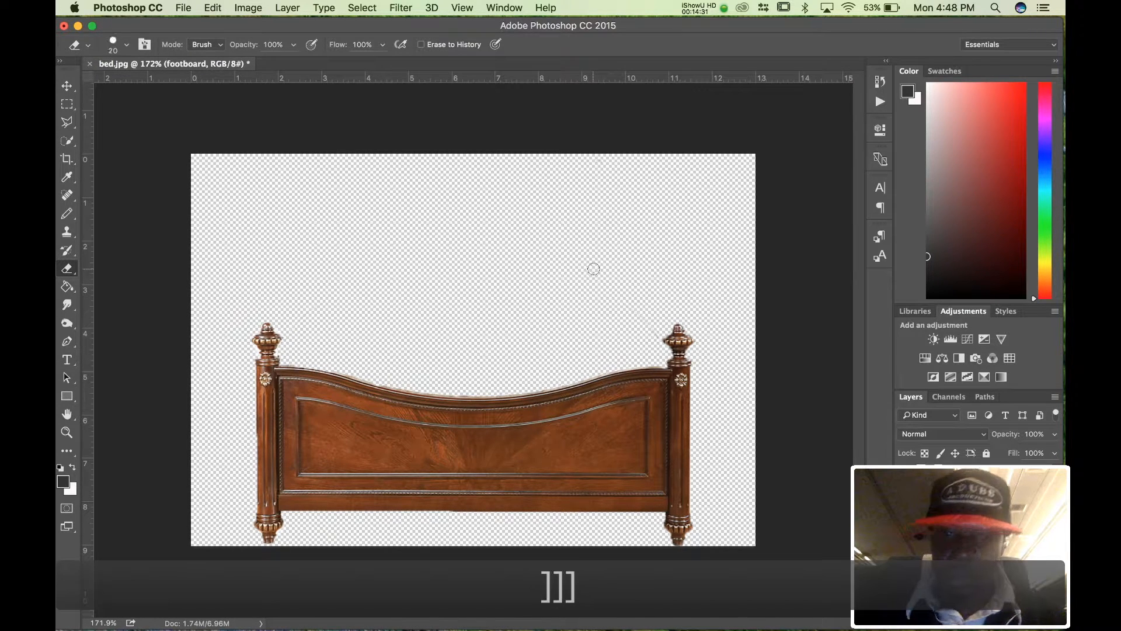
{"action": "key", "text": "bracketright"}
{"action": "key", "text": "bracketright"}
{"action": "key", "text": "bracketright"}
{"action": "key", "text": "bracketright"}
{"action": "key", "text": "bracketright"}
{"action": "key", "text": "bracketright"}
{"action": "left_click", "coordinate": [593, 268]}
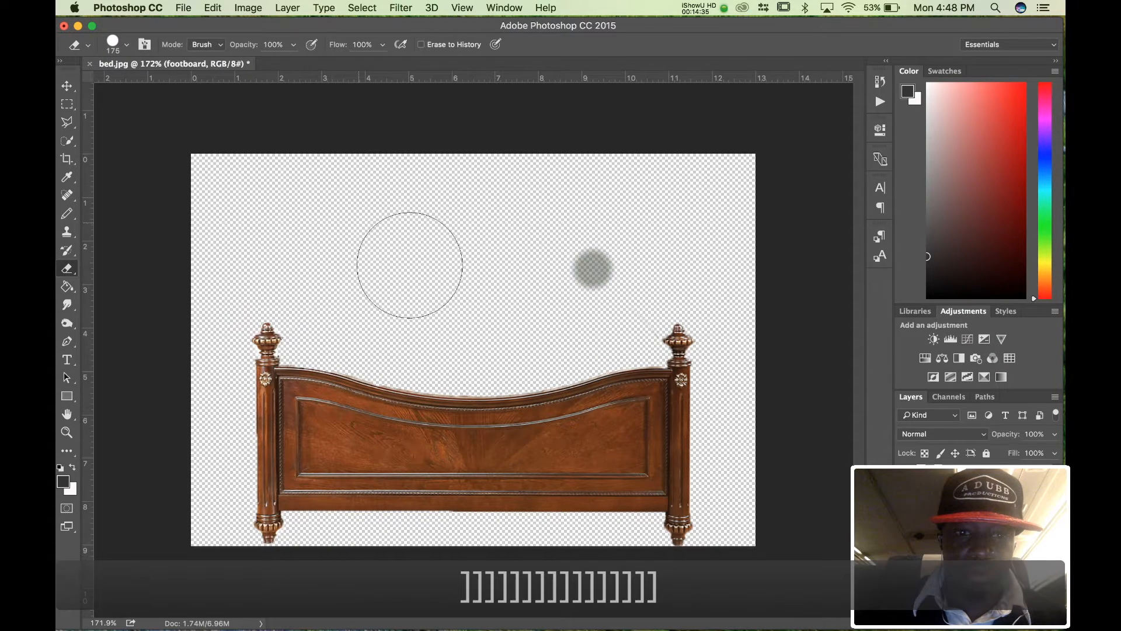
{"action": "key", "text": "bracketleft"}
{"action": "key", "text": "bracketleft"}
{"action": "key", "text": "bracketleft"}
{"action": "key", "text": "bracketleft"}
{"action": "key", "text": "bracketleft"}
{"action": "key", "text": "bracketleft"}
{"action": "key", "text": "bracketleft"}
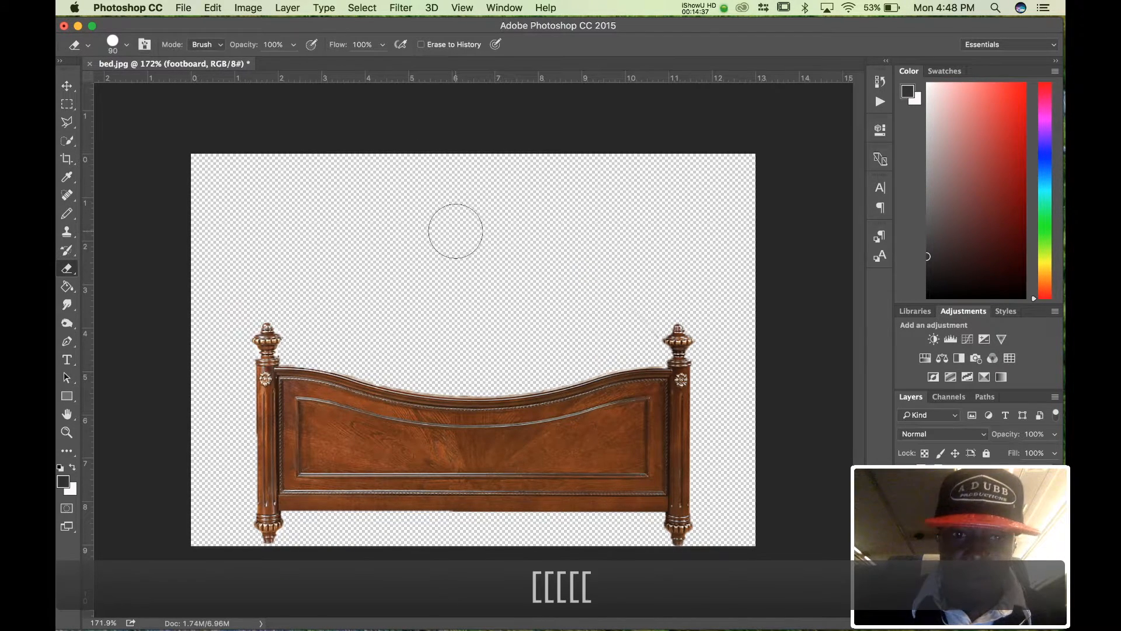
{"action": "key", "text": "v"}
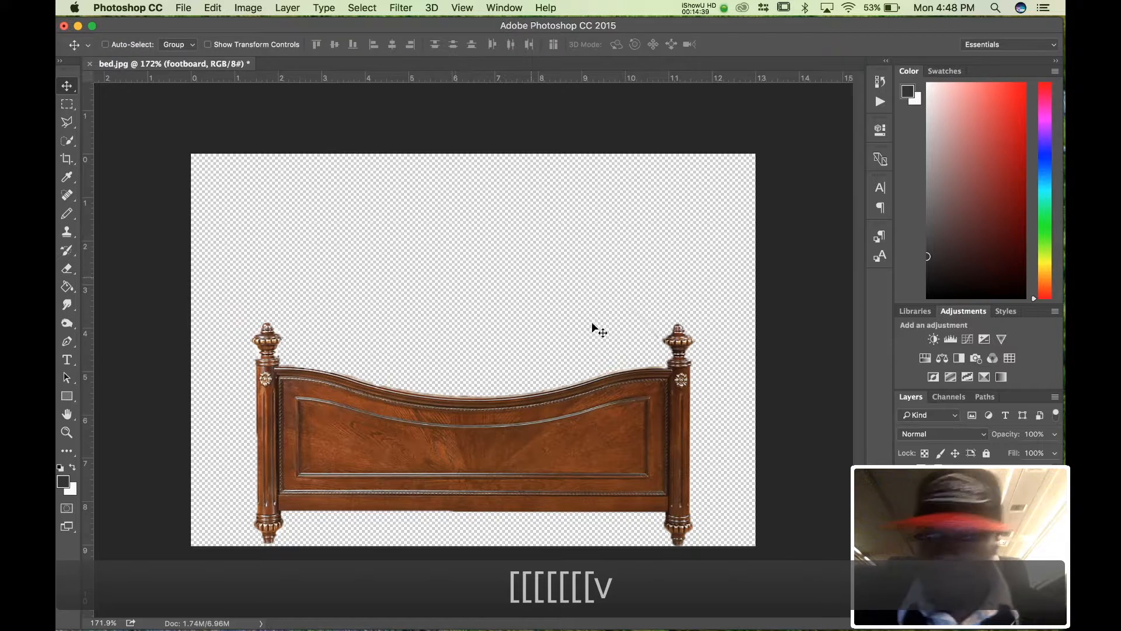
Toggle the visibility of the body and footboard layers to check how the two cutouts fit together, leaving both shown
{"action": "left_click", "coordinate": [904, 502]}
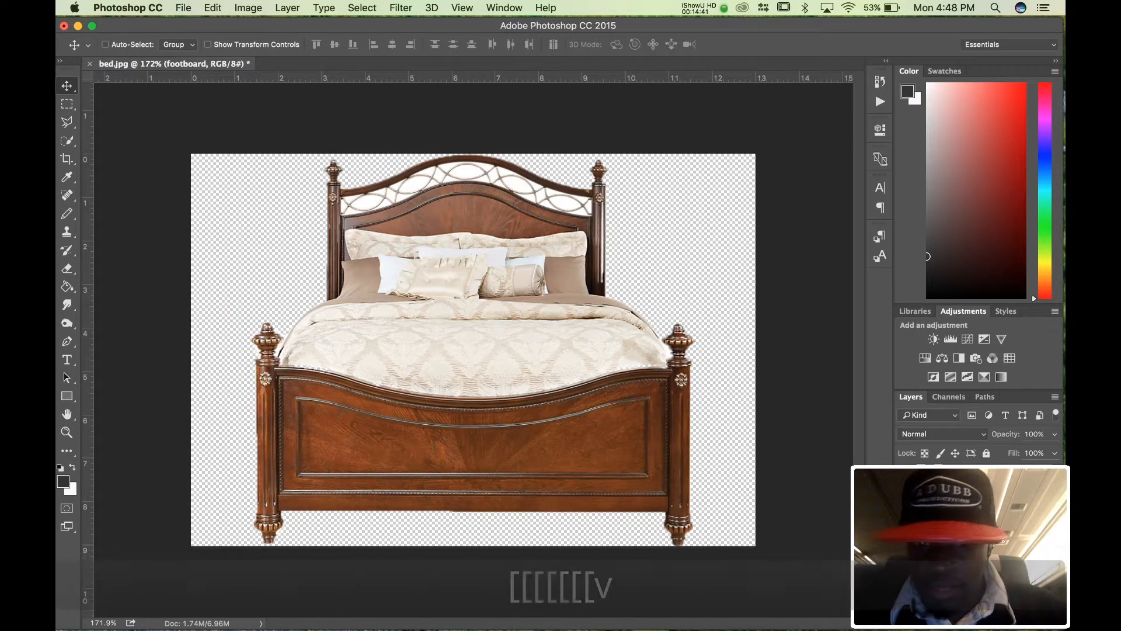
{"action": "left_click", "coordinate": [904, 502]}
{"action": "left_click", "coordinate": [905, 502]}
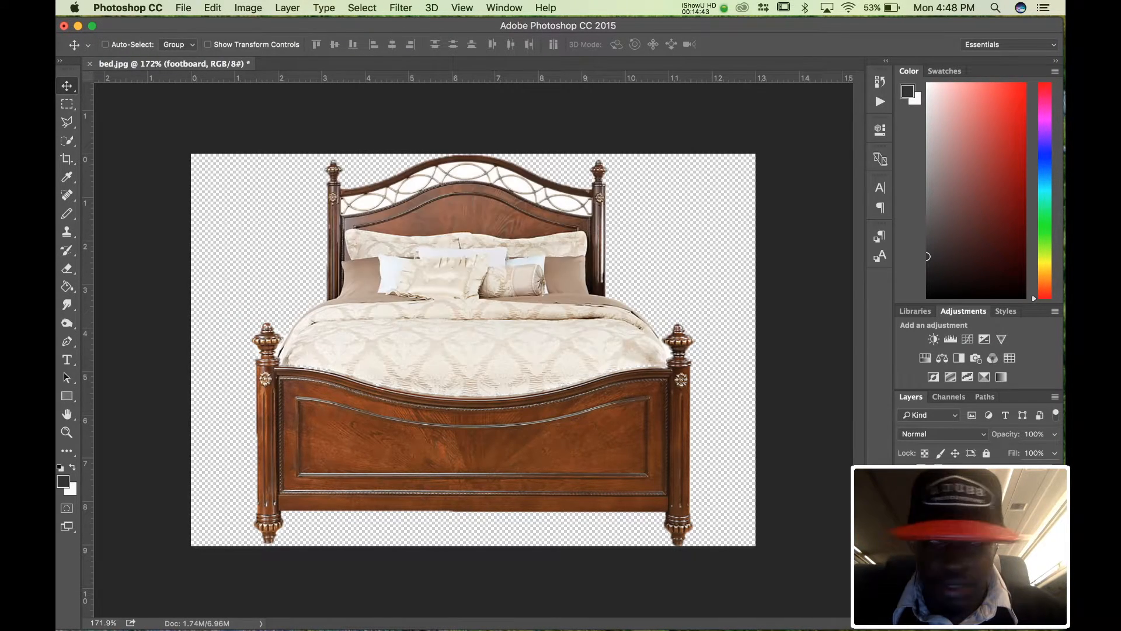
{"action": "left_click", "coordinate": [905, 502]}
{"action": "left_click", "coordinate": [904, 502]}
{"action": "left_click", "coordinate": [904, 502]}
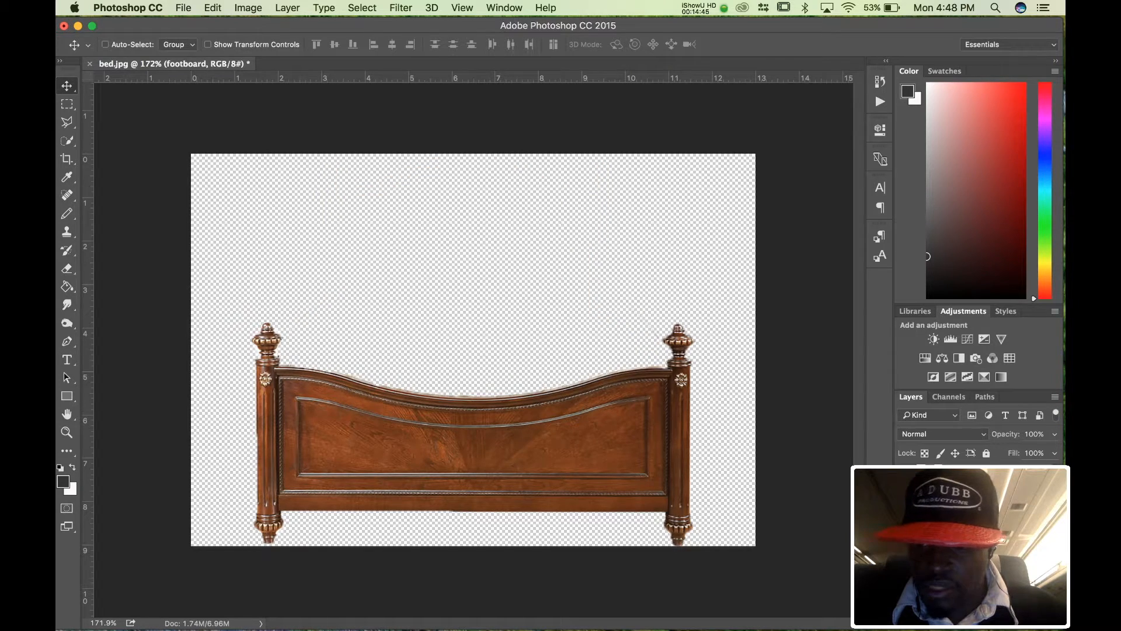
{"action": "left_click", "coordinate": [904, 476]}
{"action": "left_click", "coordinate": [905, 502]}
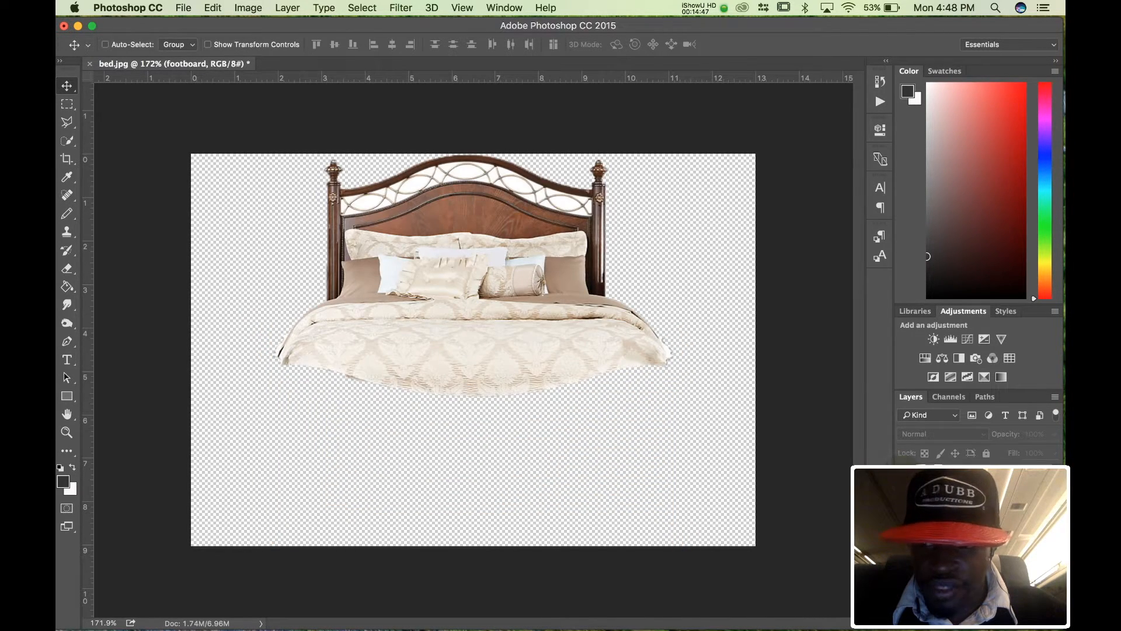
{"action": "left_click", "coordinate": [904, 476]}
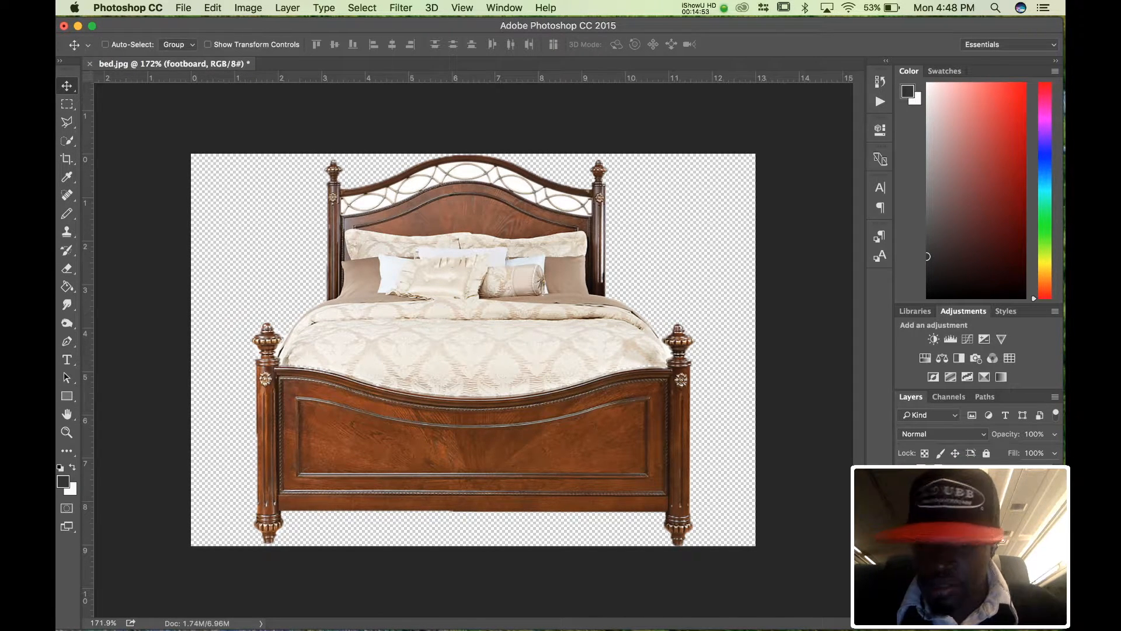
Scale the footboard layer up to about 117% with Free Transform and move it up over the lower part of the bedding
{"action": "left_click", "coordinate": [993, 500]}
{"action": "left_click", "coordinate": [994, 478]}
{"action": "key", "text": "super+t"}
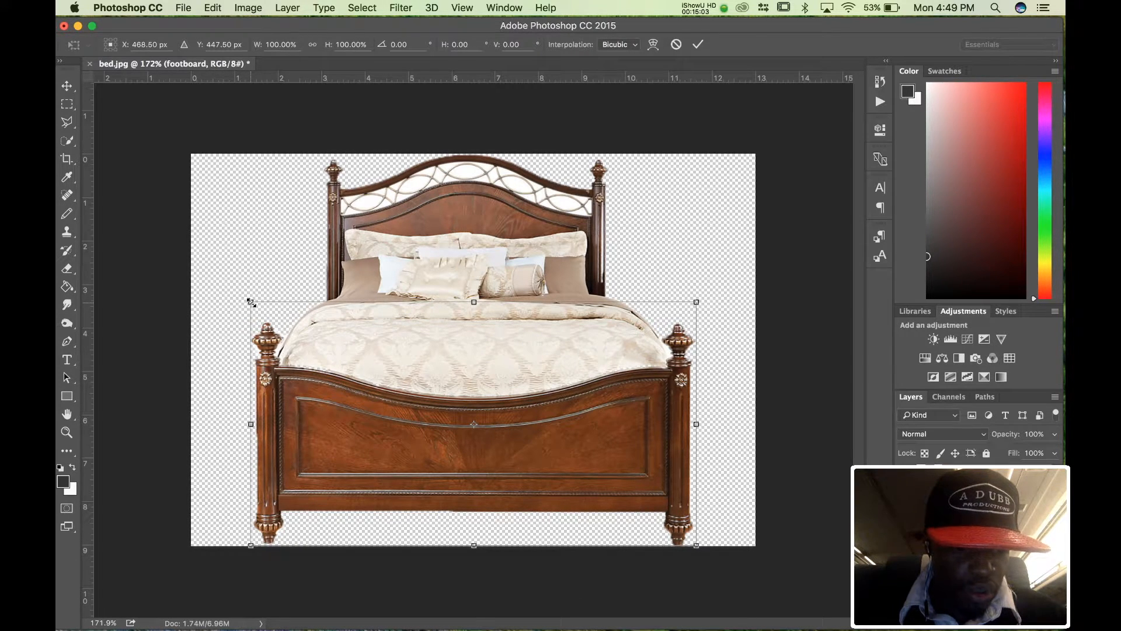
{"action": "left_click_drag", "start_coordinate": [251, 302], "coordinate": [186, 260]}
{"action": "left_click_drag", "start_coordinate": [389, 411], "coordinate": [411, 366]}
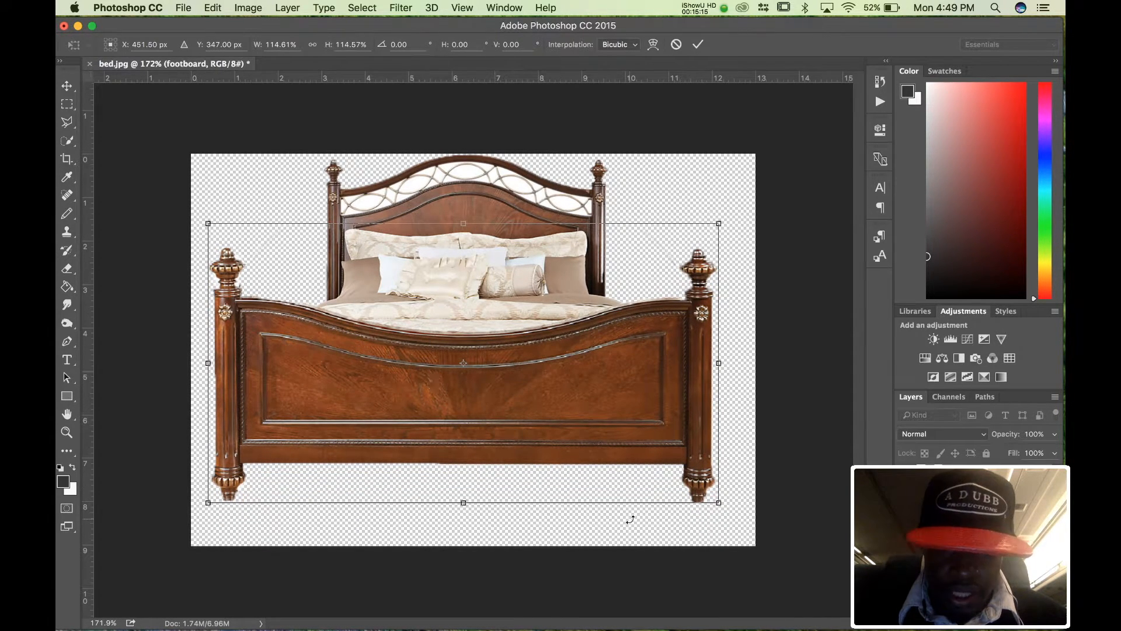
{"action": "left_click_drag", "start_coordinate": [719, 503], "coordinate": [741, 564]}
{"action": "left_click_drag", "start_coordinate": [627, 446], "coordinate": [614, 415]}
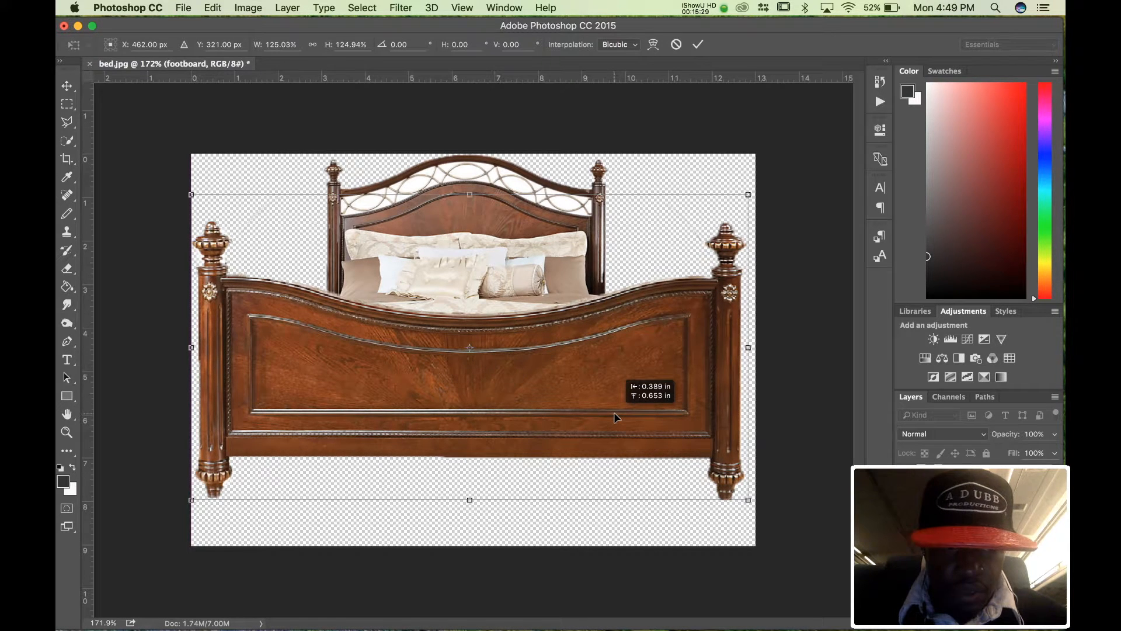
{"action": "left_click_drag", "start_coordinate": [614, 417], "coordinate": [614, 416]}
{"action": "left_click_drag", "start_coordinate": [192, 196], "coordinate": [224, 218]}
{"action": "left_click_drag", "start_coordinate": [528, 358], "coordinate": [539, 362]}
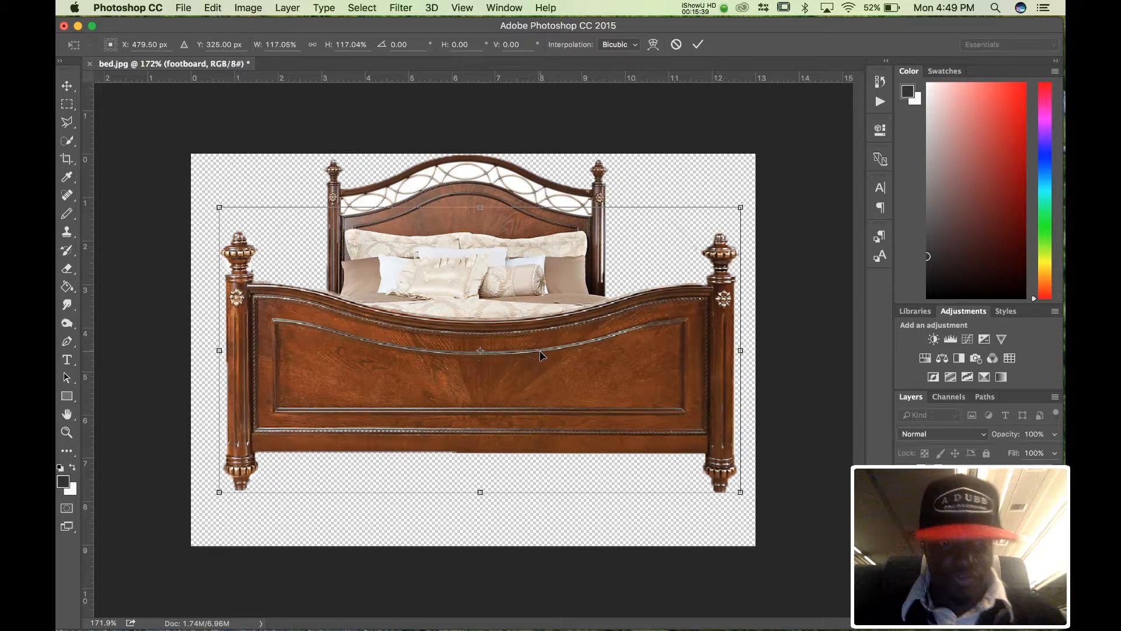
{"action": "key", "text": "super+d"}
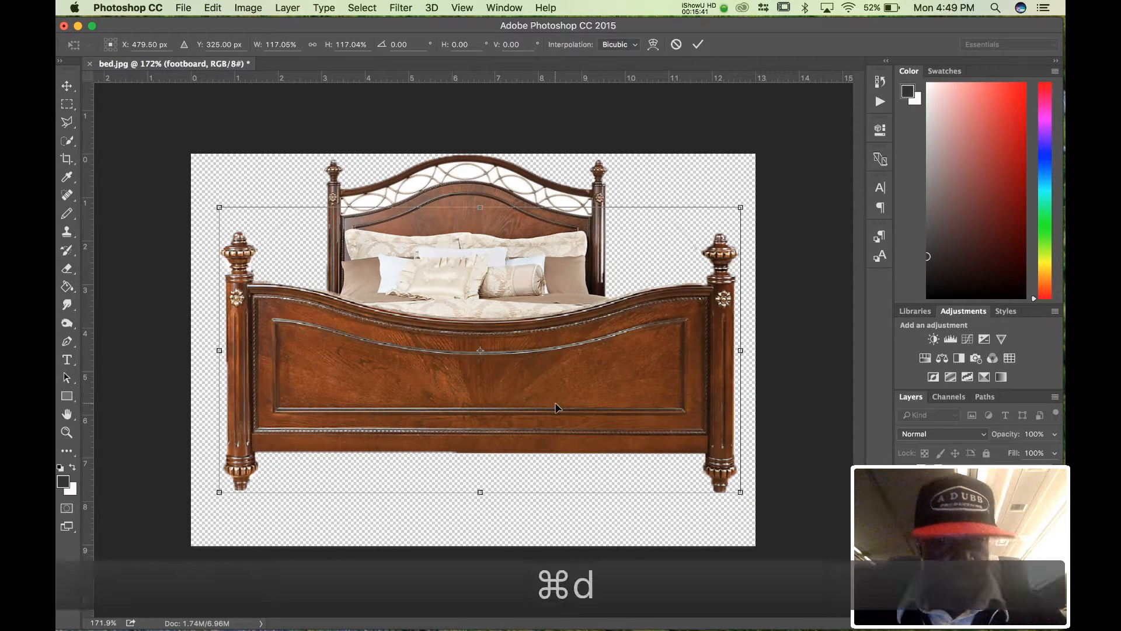
{"action": "left_click", "coordinate": [701, 43]}
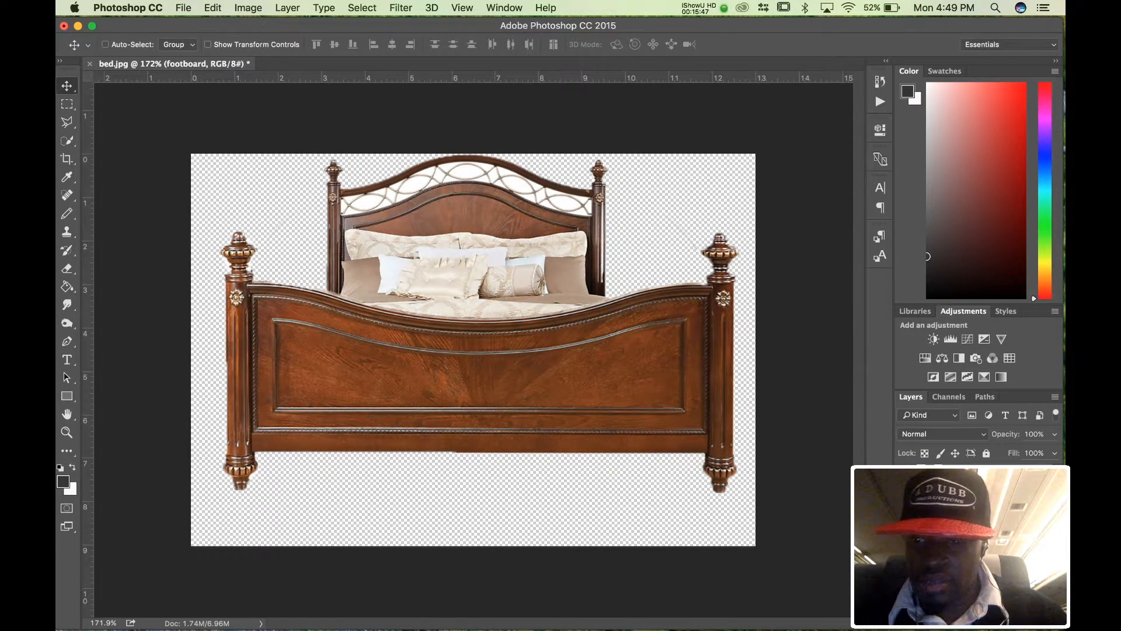
With only the footboard layer shown, save the image to the Desktop as footboard.png in PNG format
{"action": "left_click", "coordinate": [186, 7]}
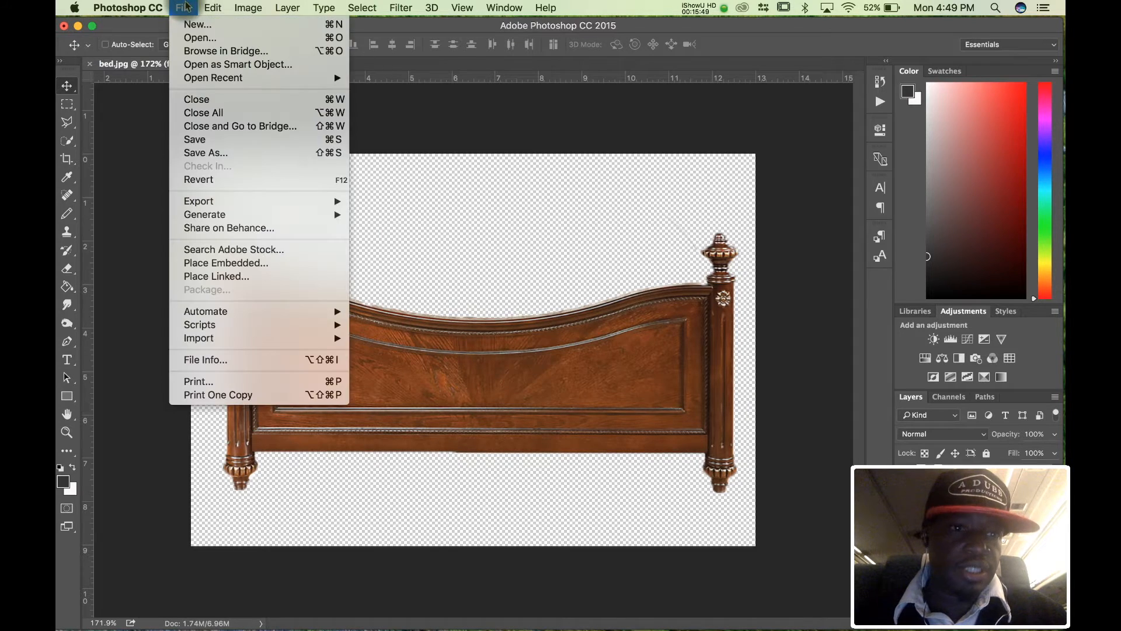
{"action": "left_click", "coordinate": [220, 140]}
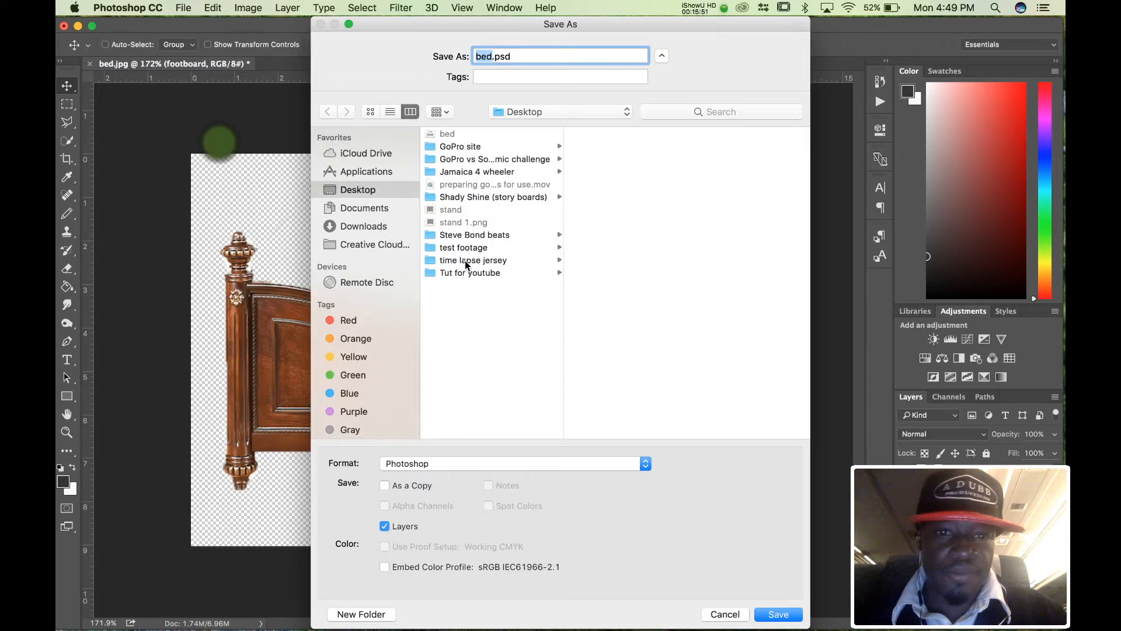
{"action": "type", "text": "footbao"}
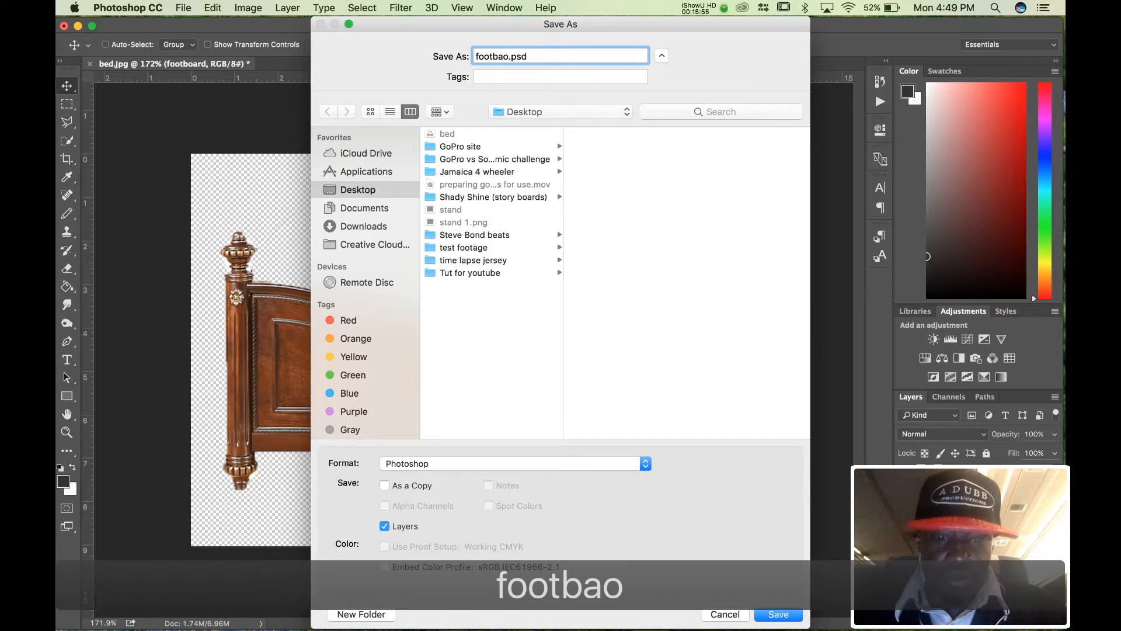
{"action": "key", "text": "BackSpace"}
{"action": "key", "text": "BackSpace"}
{"action": "type", "text": "or"}
{"action": "key", "text": "BackSpace"}
{"action": "type", "text": "ard"}
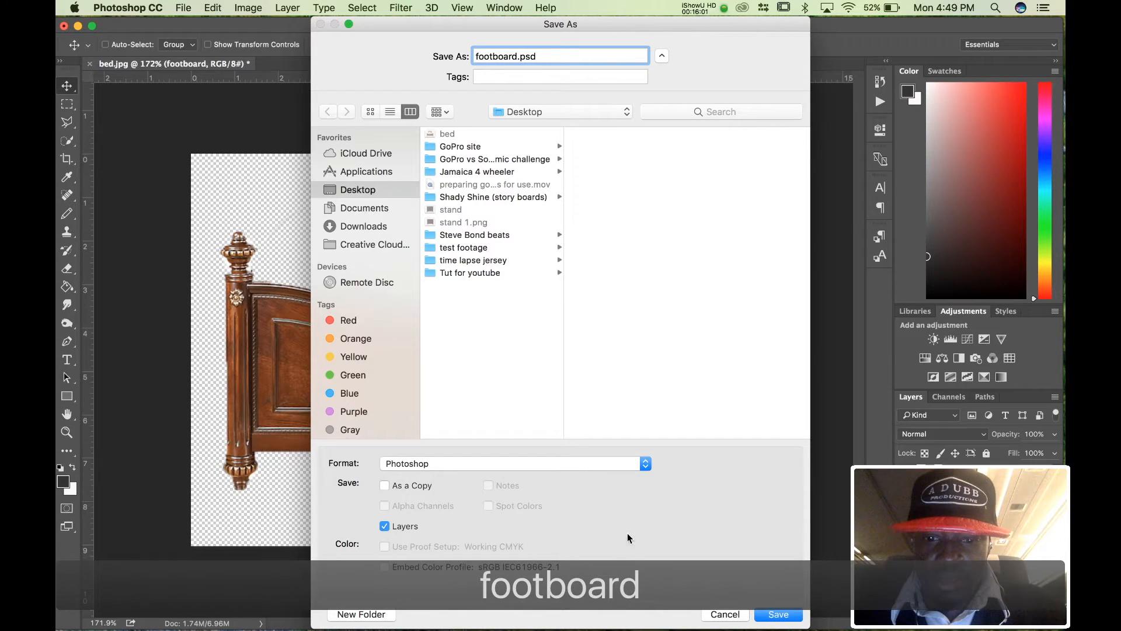
{"action": "left_click", "coordinate": [645, 465]}
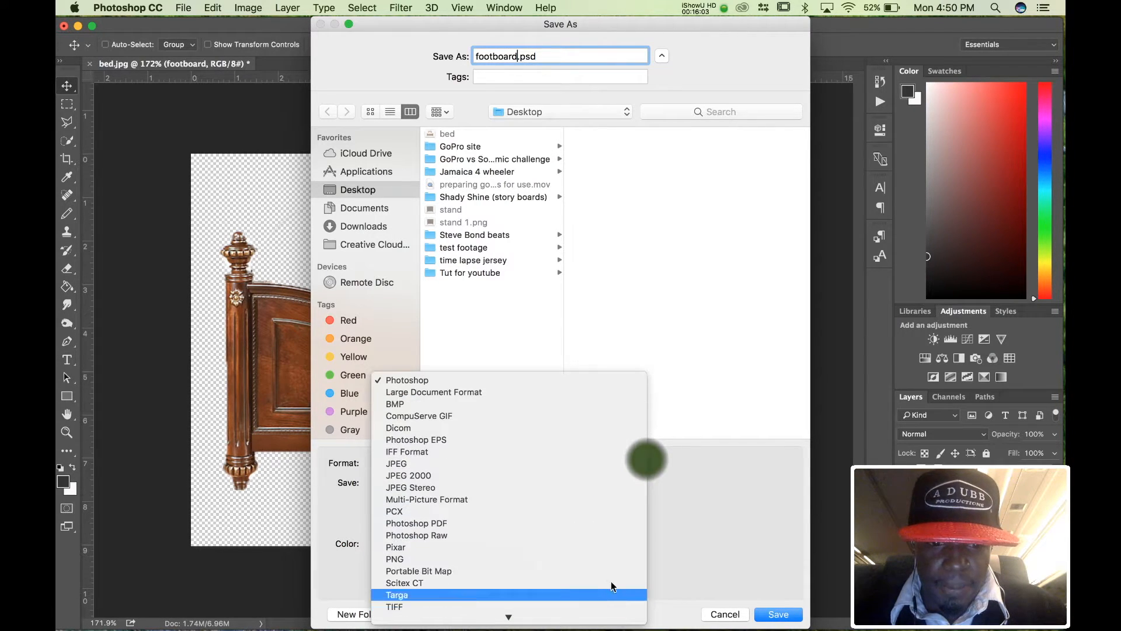
{"action": "left_click", "coordinate": [606, 558]}
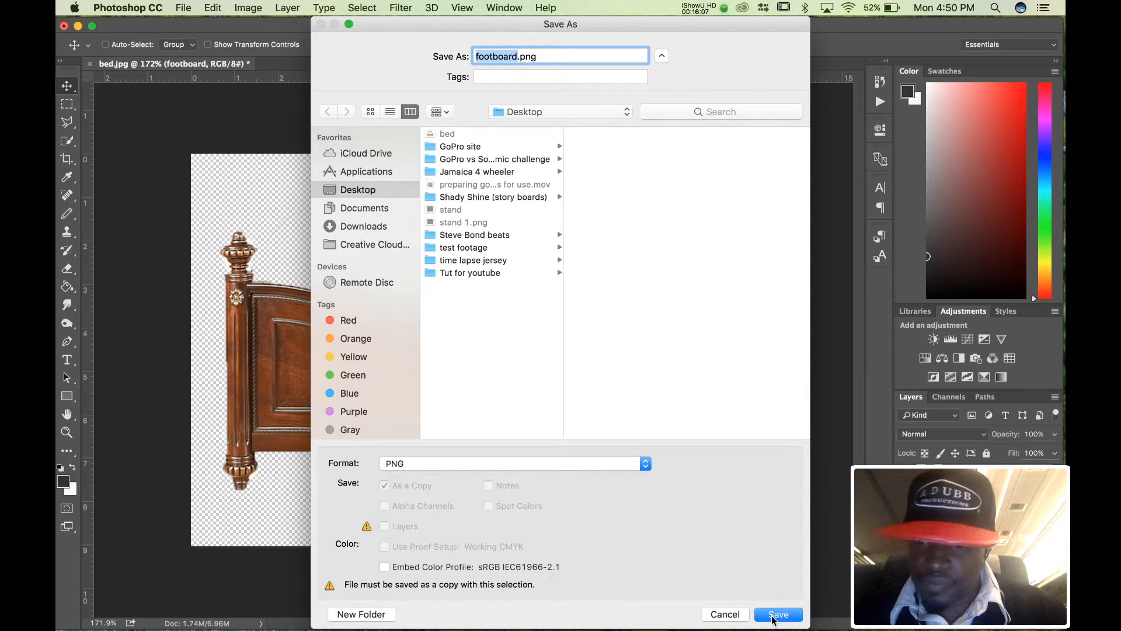
{"action": "left_click", "coordinate": [777, 614]}
{"action": "left_click", "coordinate": [614, 209]}
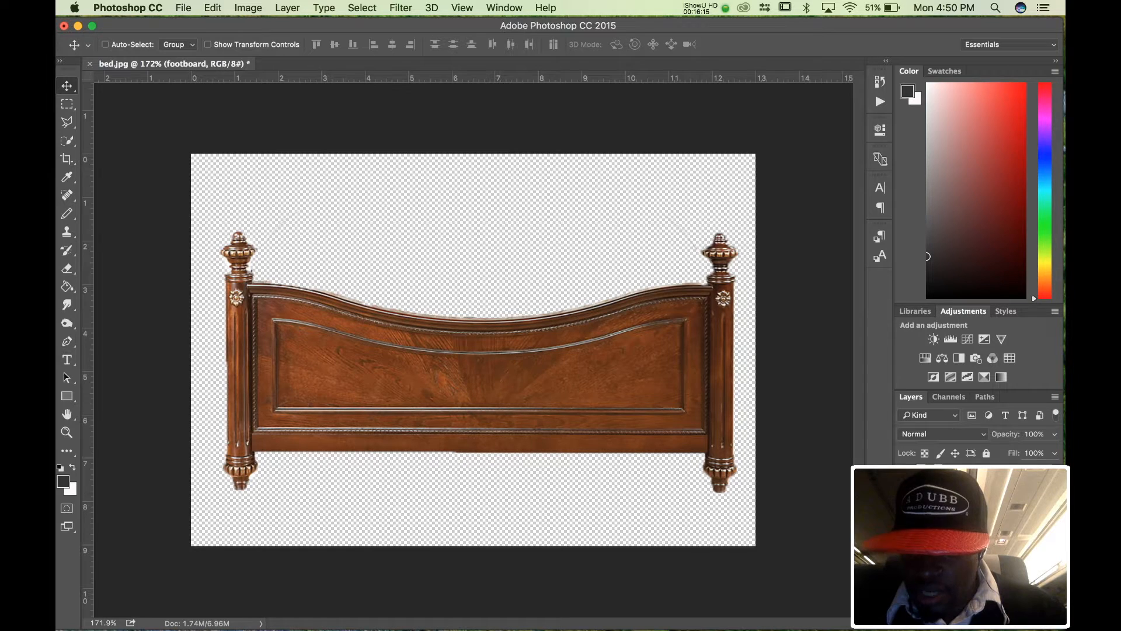
Hide the footboard layer, show the body layer, and save it to the Desktop as body.png in PNG format
{"action": "left_click", "coordinate": [905, 476]}
{"action": "left_click", "coordinate": [905, 495]}
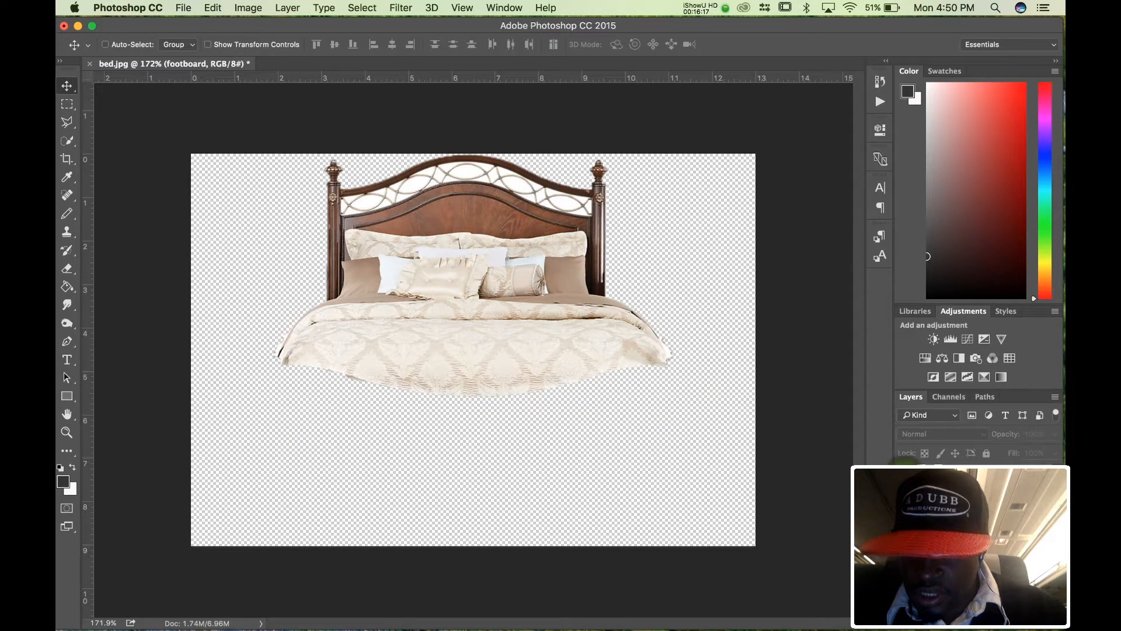
{"action": "left_click", "coordinate": [183, 8]}
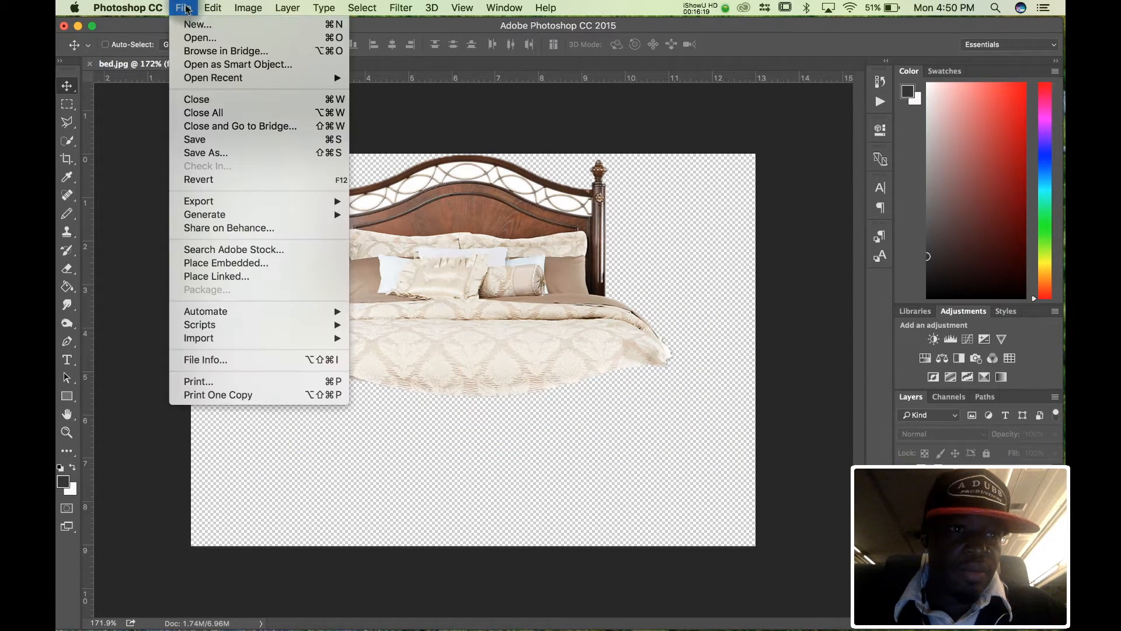
{"action": "left_click", "coordinate": [202, 139]}
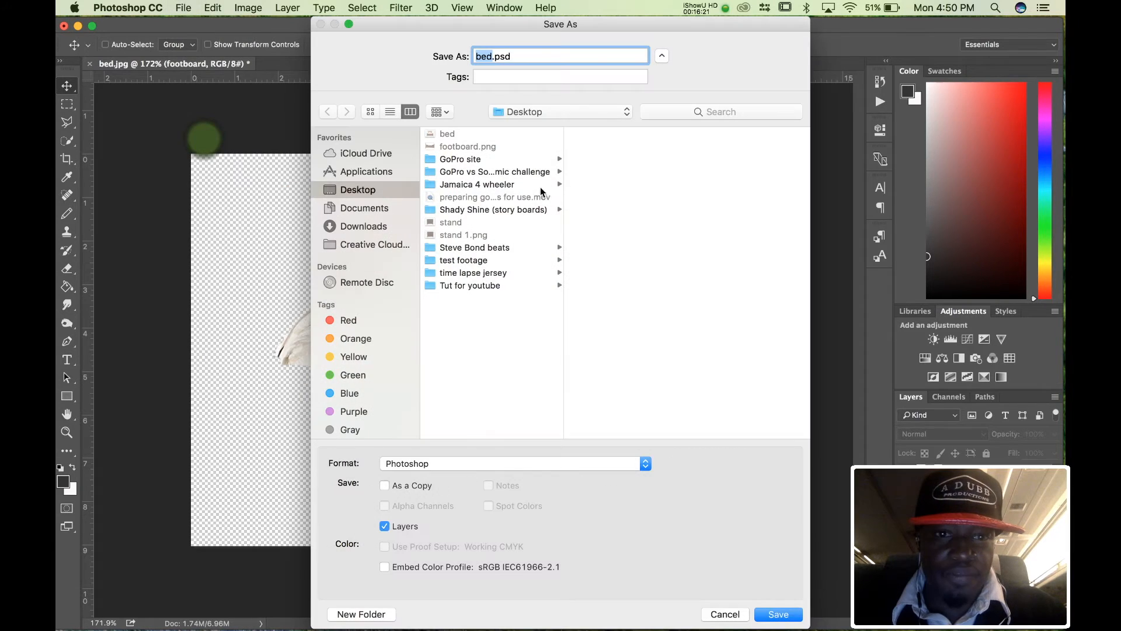
{"action": "type", "text": "body"}
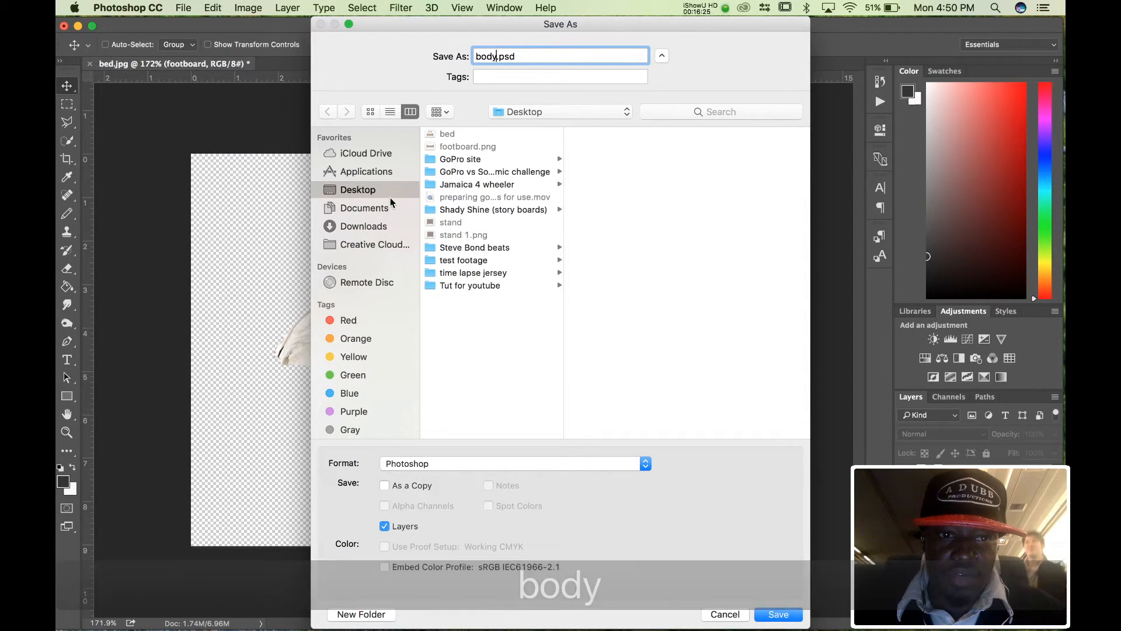
{"action": "left_click", "coordinate": [645, 464]}
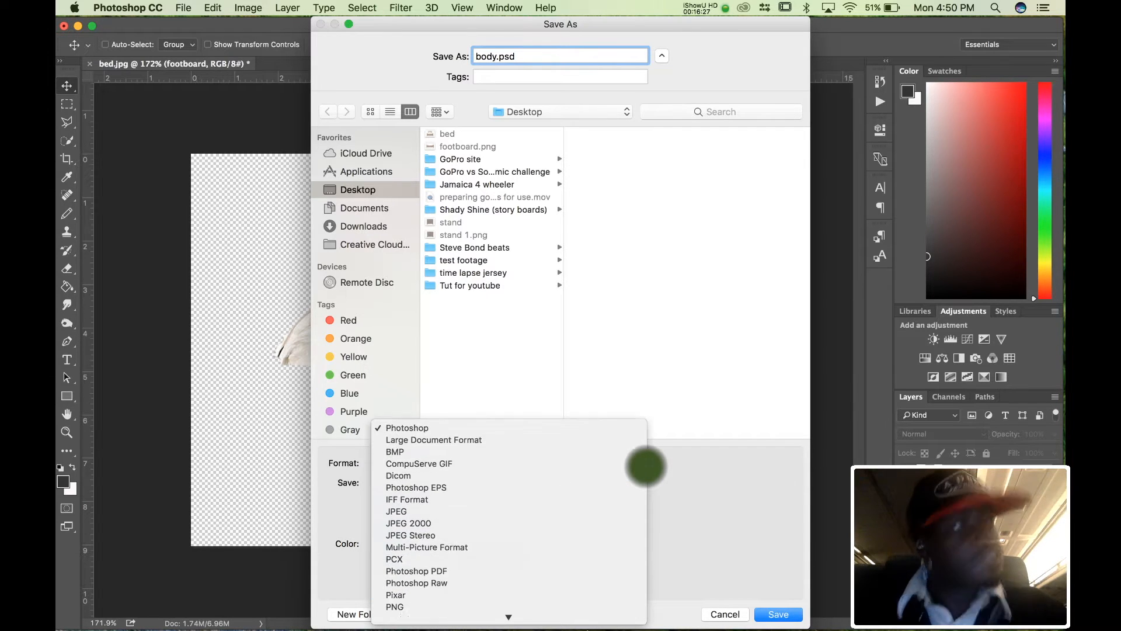
{"action": "left_click", "coordinate": [569, 546]}
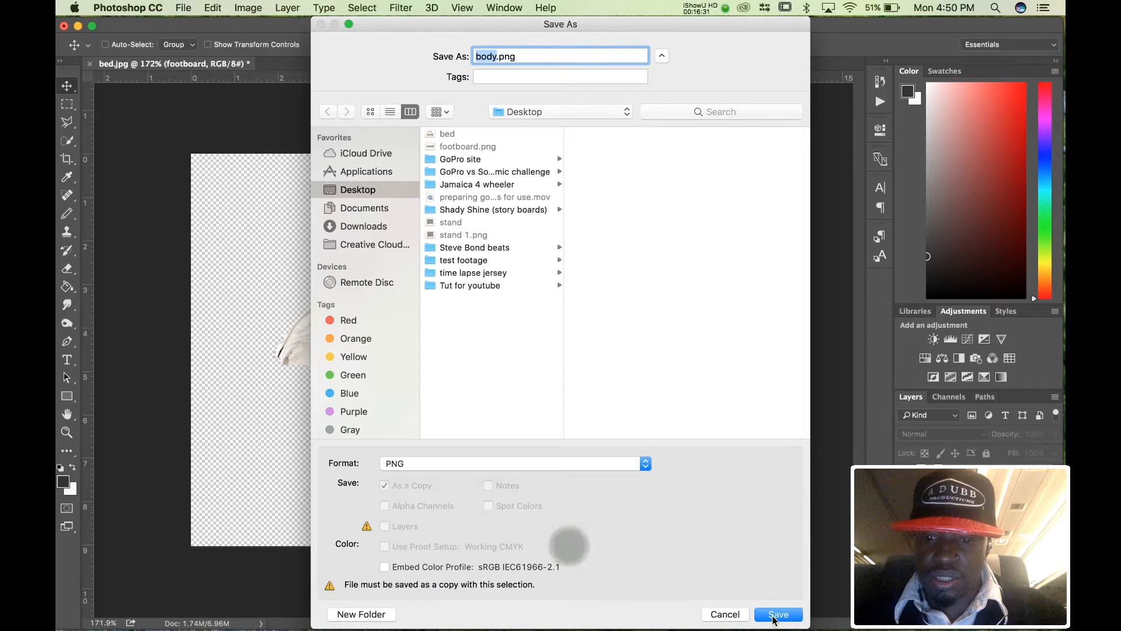
{"action": "left_click", "coordinate": [776, 614]}
{"action": "left_click", "coordinate": [608, 211]}
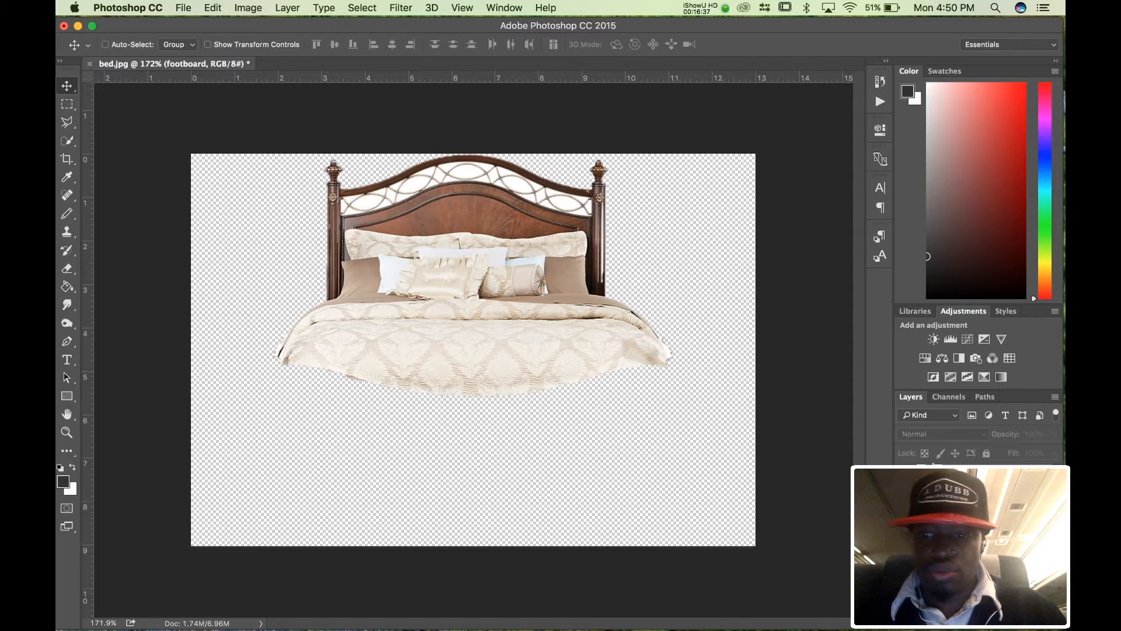
Show the footboard layer again, close bed.jpg without saving its changes, and close the empty Photoshop window
{"action": "left_click", "coordinate": [904, 476]}
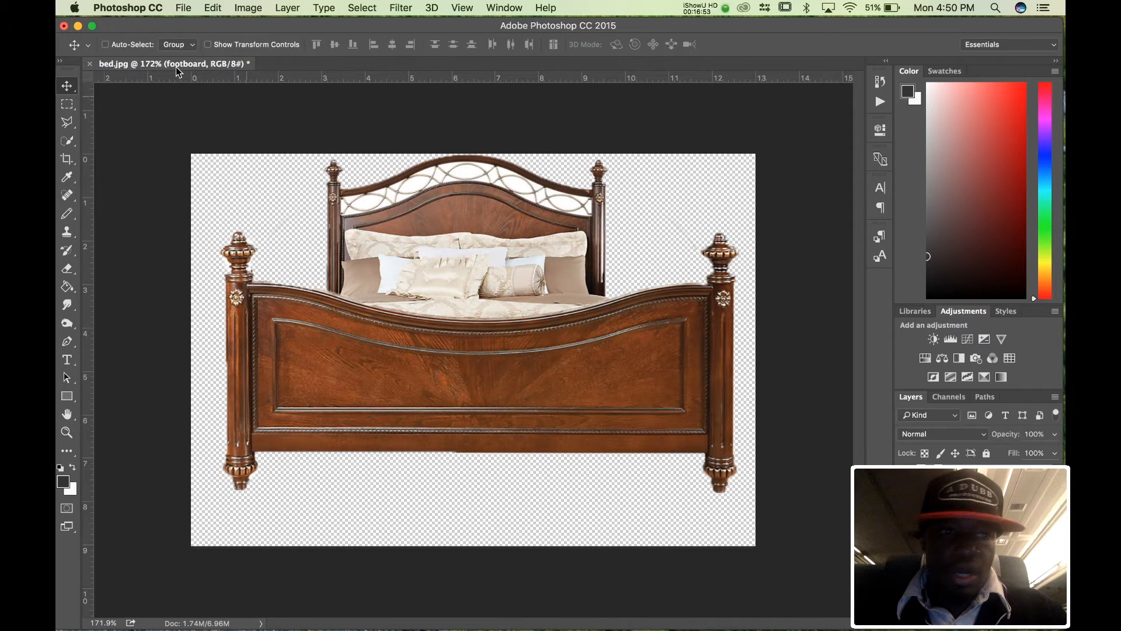
{"action": "left_click", "coordinate": [90, 64]}
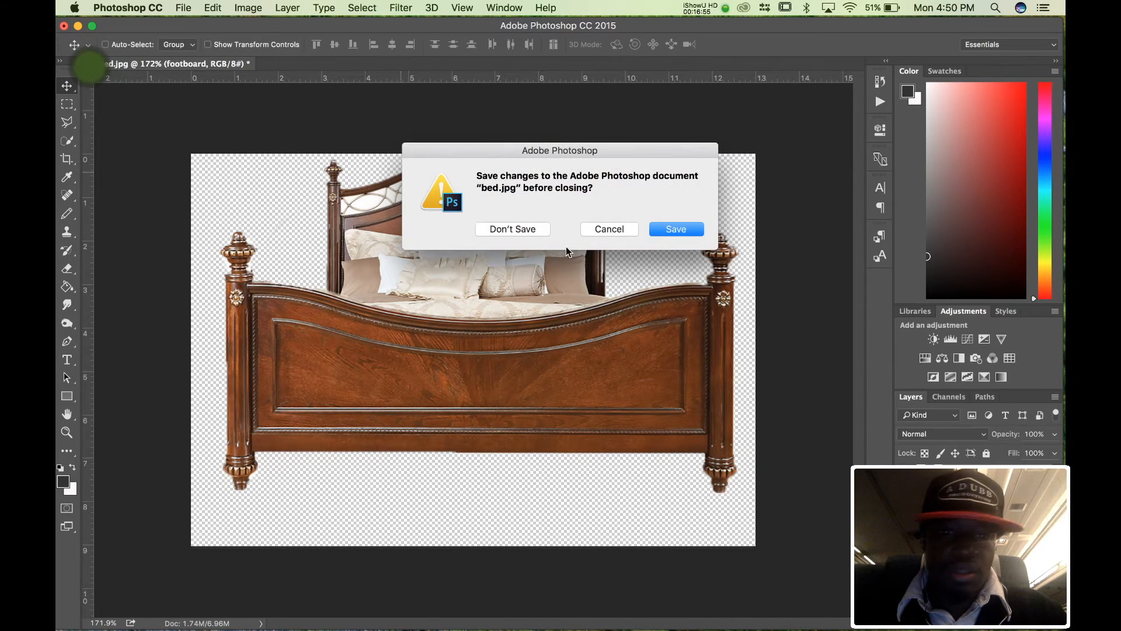
{"action": "left_click", "coordinate": [525, 228]}
{"action": "left_click", "coordinate": [135, 26]}
{"action": "left_click", "coordinate": [64, 26]}
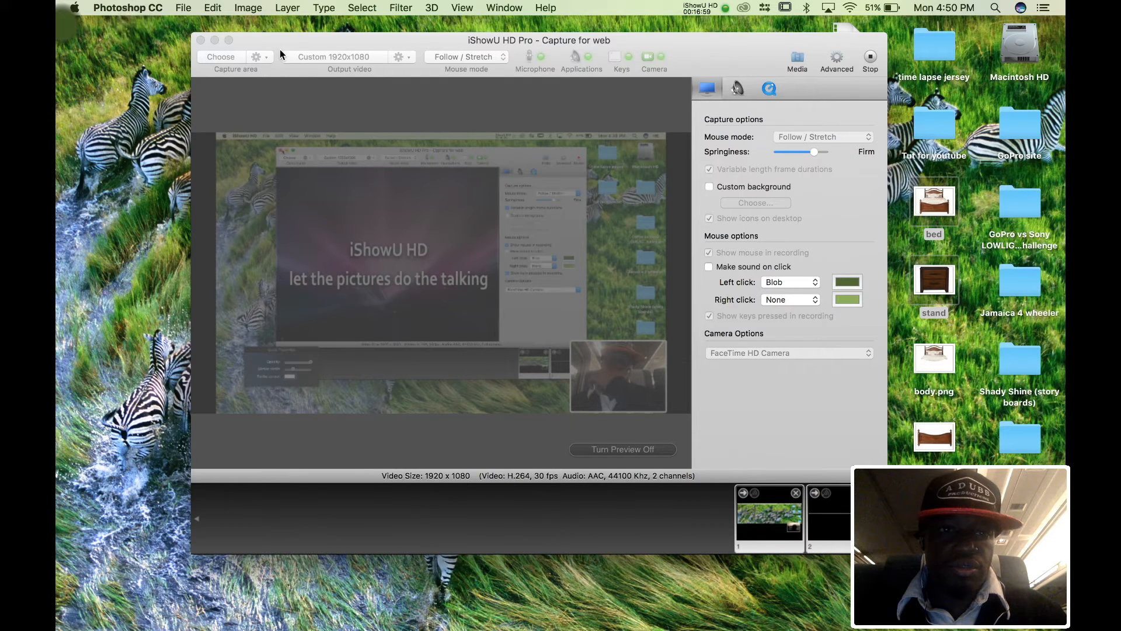
{"action": "left_click", "coordinate": [214, 40]}
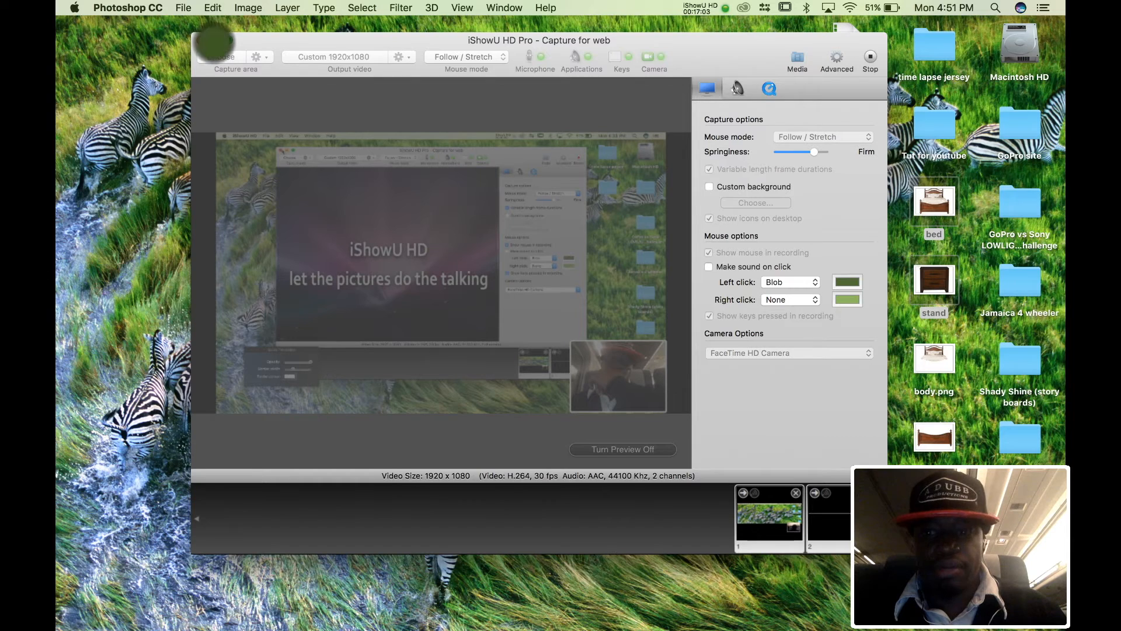
{"action": "left_click", "coordinate": [214, 41]}
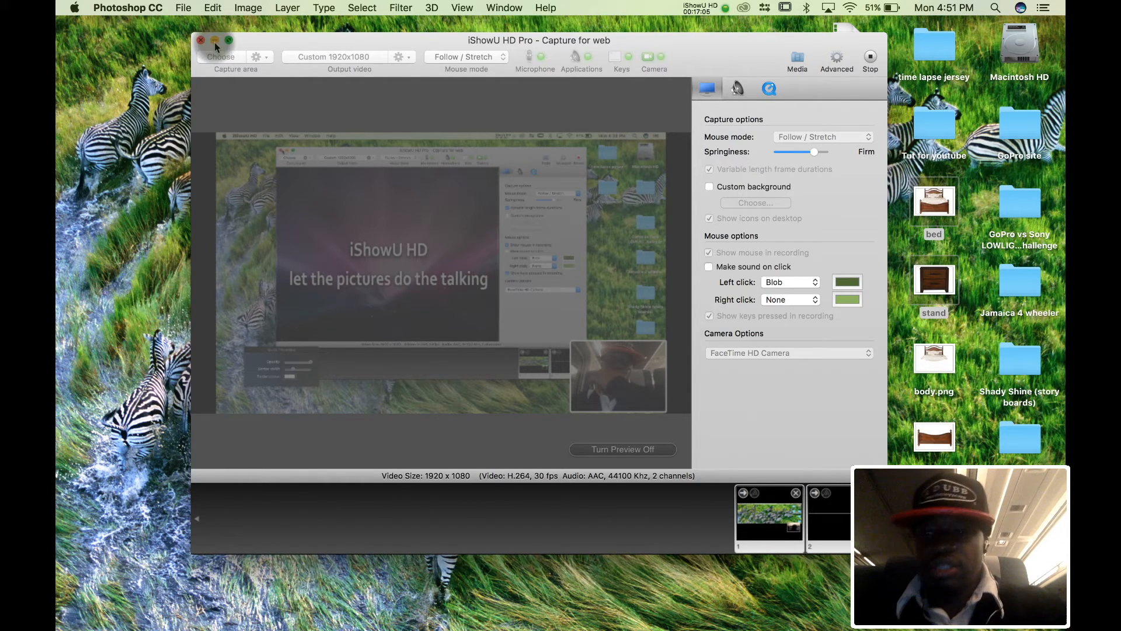